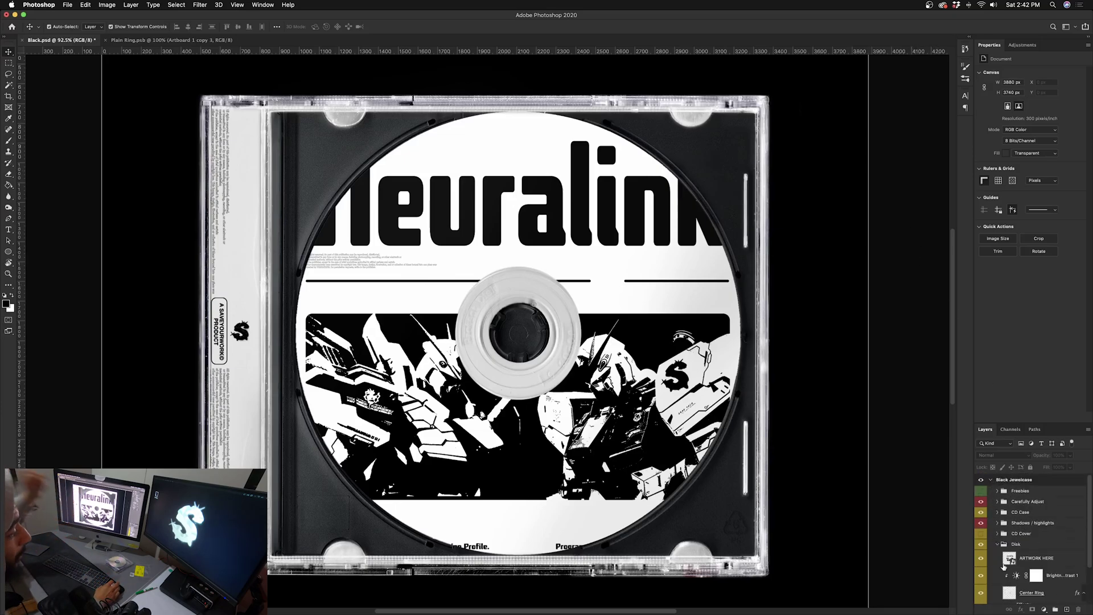
# Step: Collapse the Disk group and hide it, leaving only the empty black tray visible
pyautogui.click(998, 545)
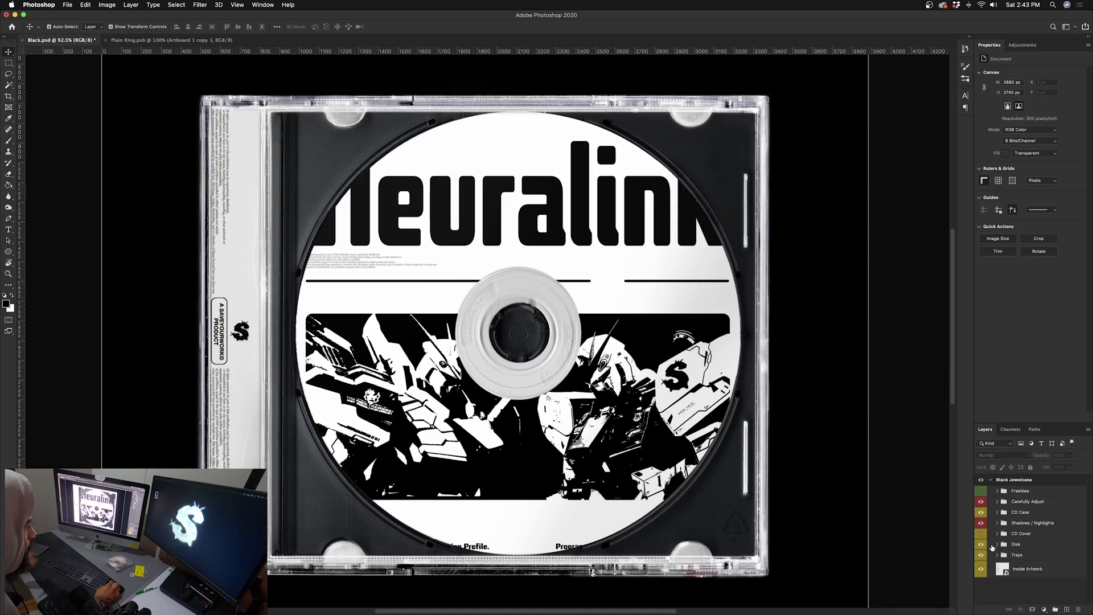
pyautogui.click(981, 544)
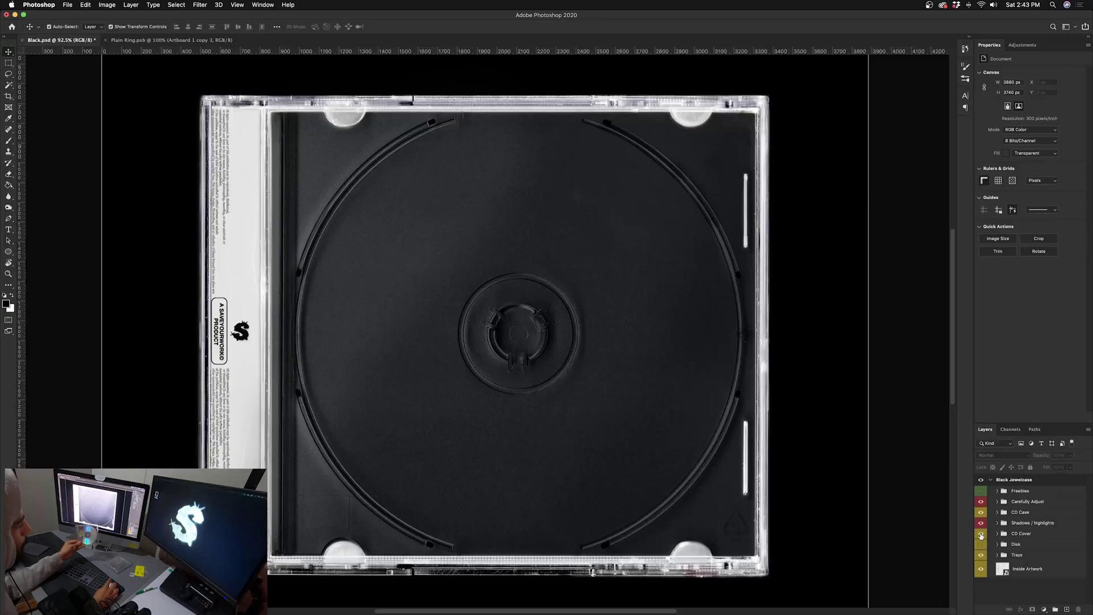
# Step: Toggle the CD Cover visibility and show the Disk group so the Neuralink disc reappears
pyautogui.click(981, 534)
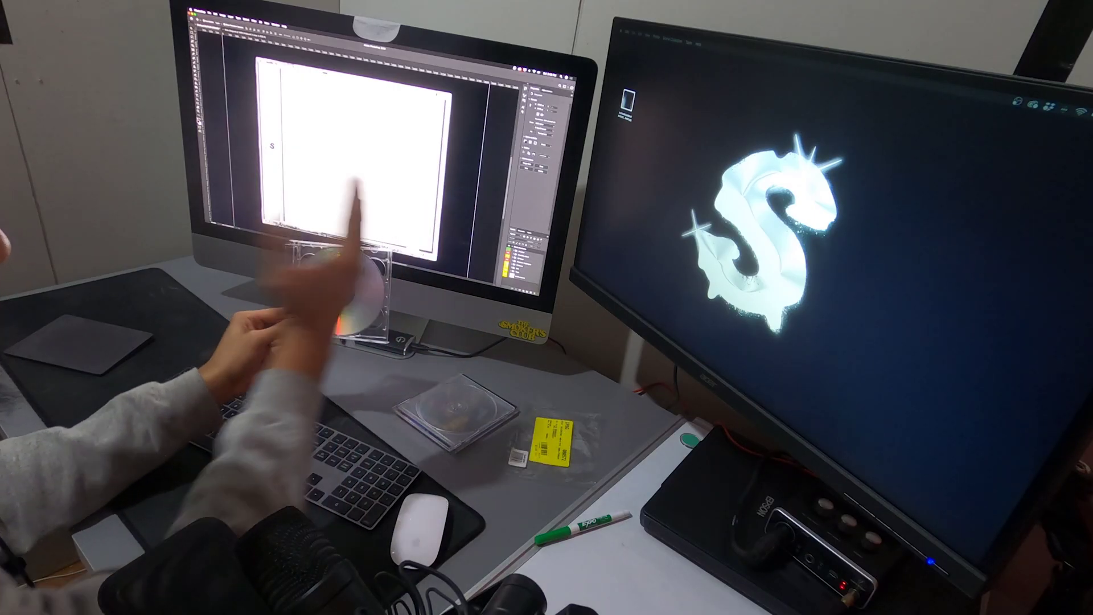
pyautogui.click(508, 265)
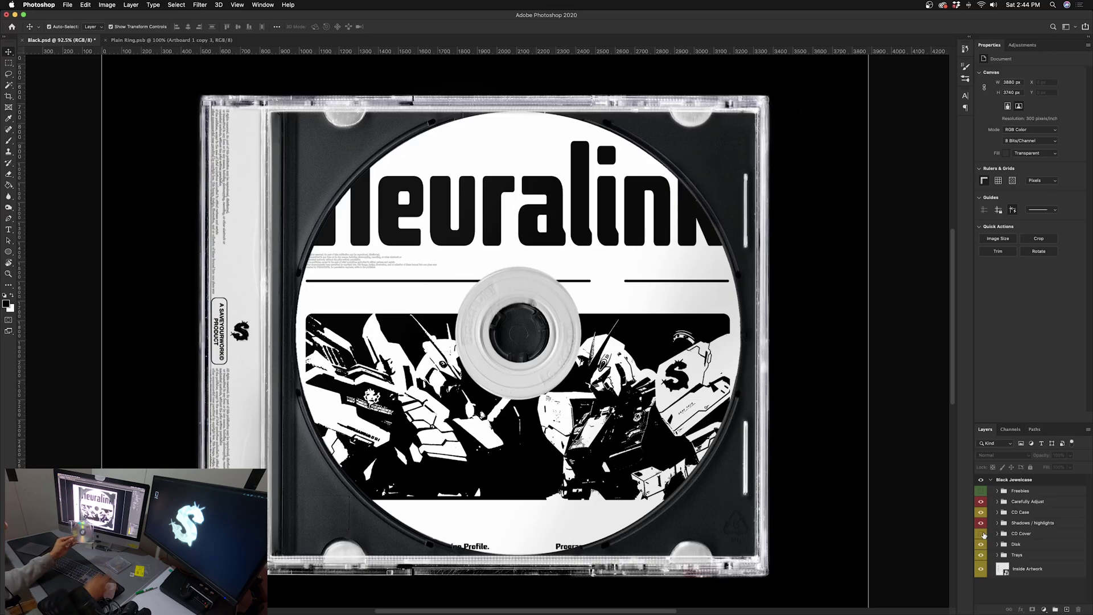
# Step: Toggle CD Cover and Disk visibility to compare the front cover, disc and empty tray
pyautogui.click(982, 534)
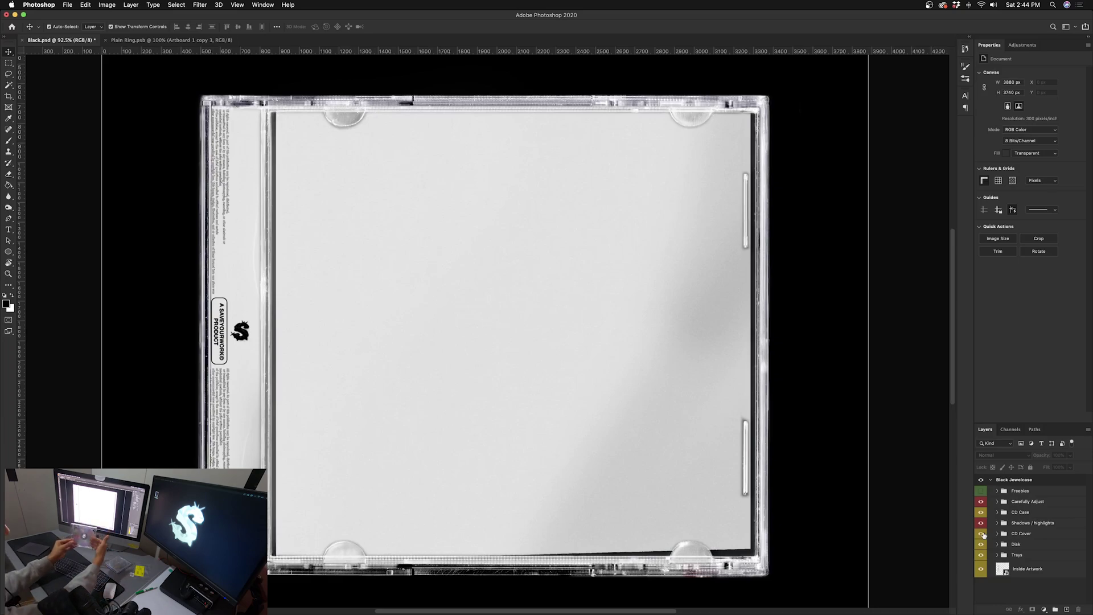
pyautogui.click(982, 534)
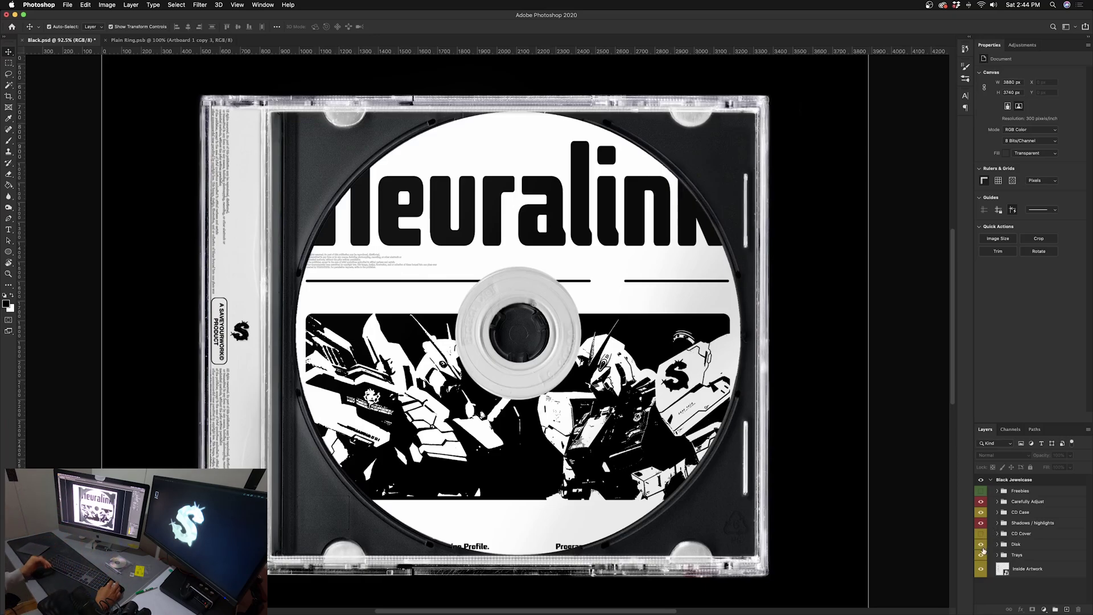
pyautogui.click(981, 545)
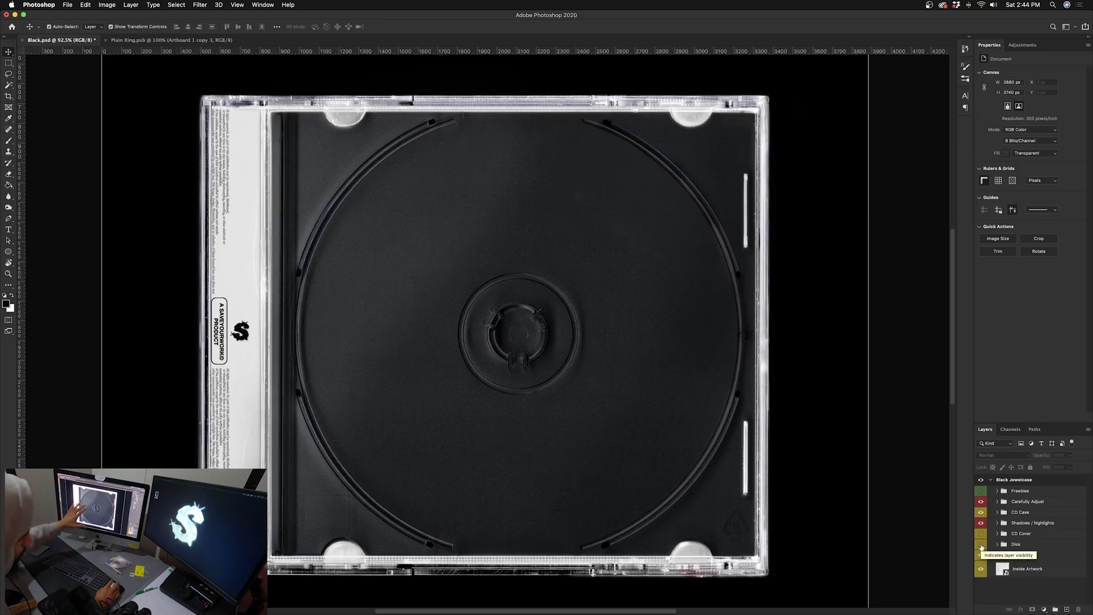
pyautogui.click(981, 545)
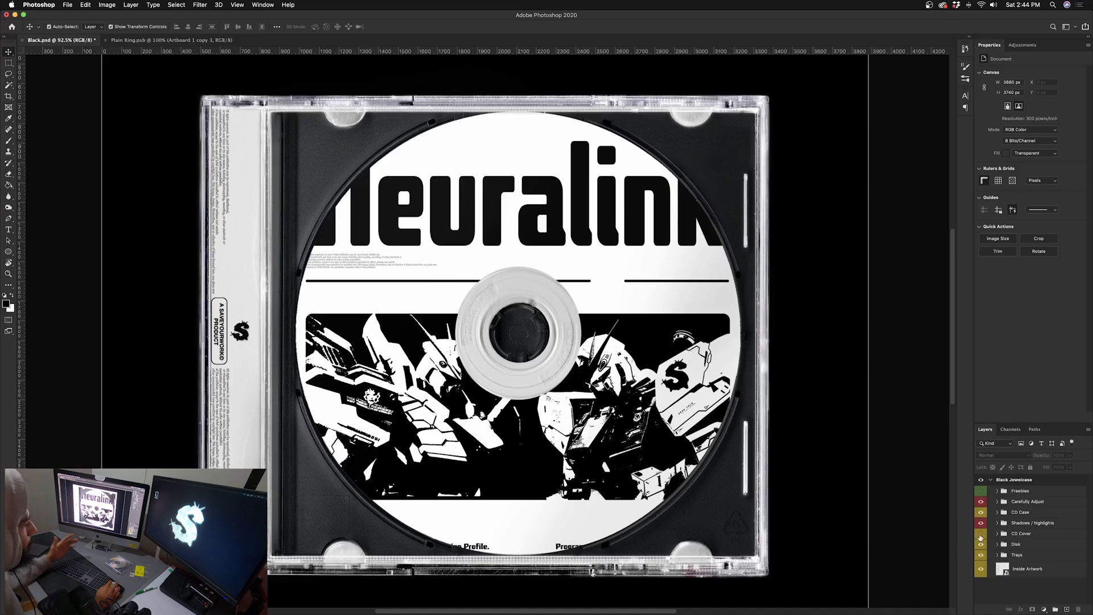
# Step: Show the white front cover and red freebie card, then select the Carefully Adjust group
pyautogui.click(980, 534)
pyautogui.click(980, 492)
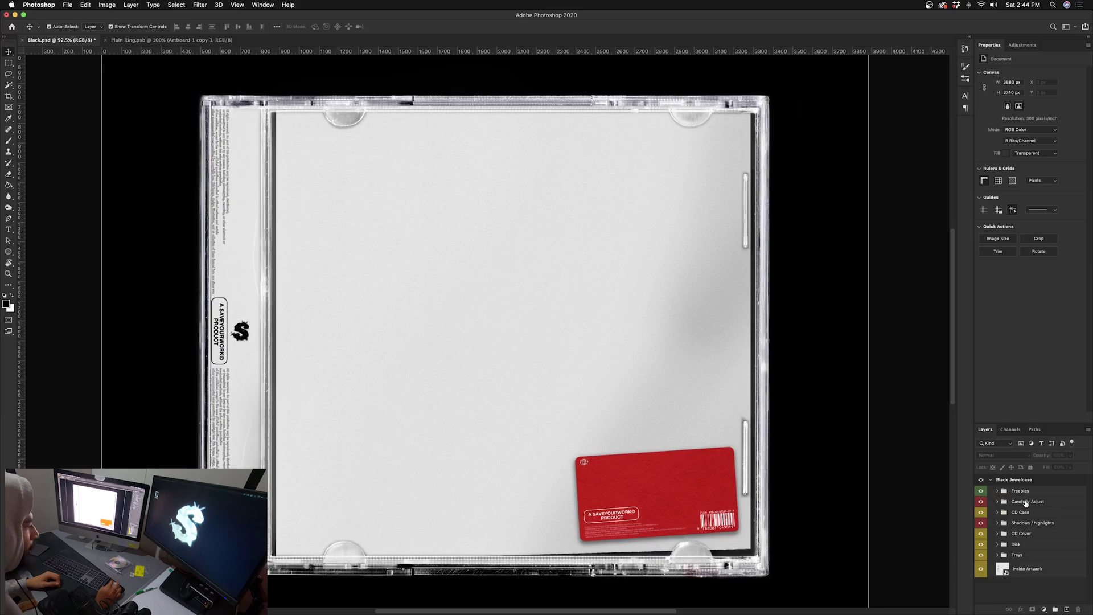
pyautogui.click(1024, 502)
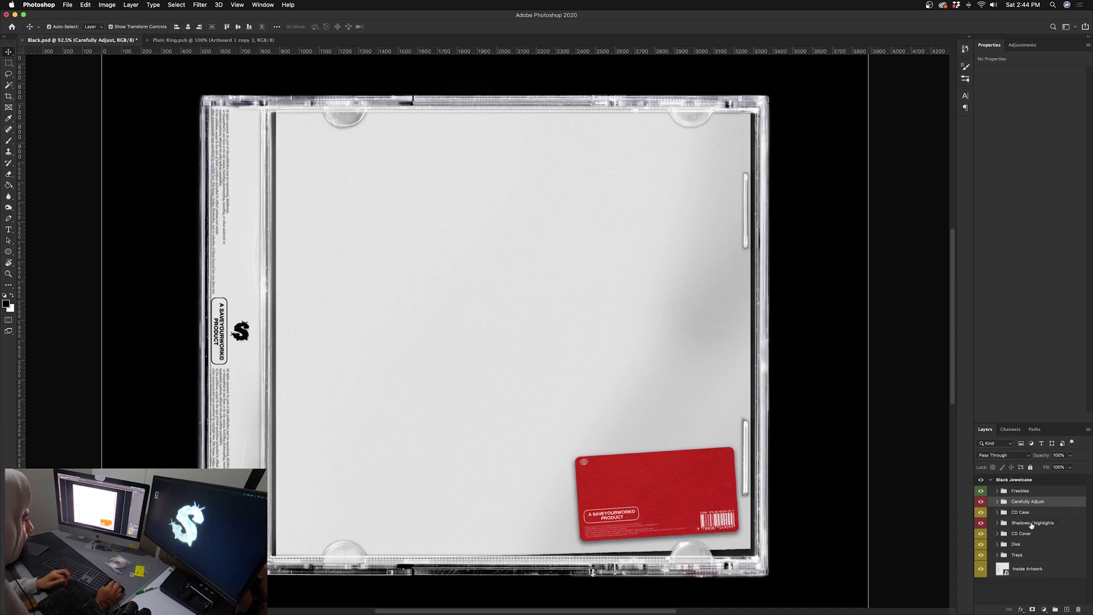
pyautogui.click(1030, 514)
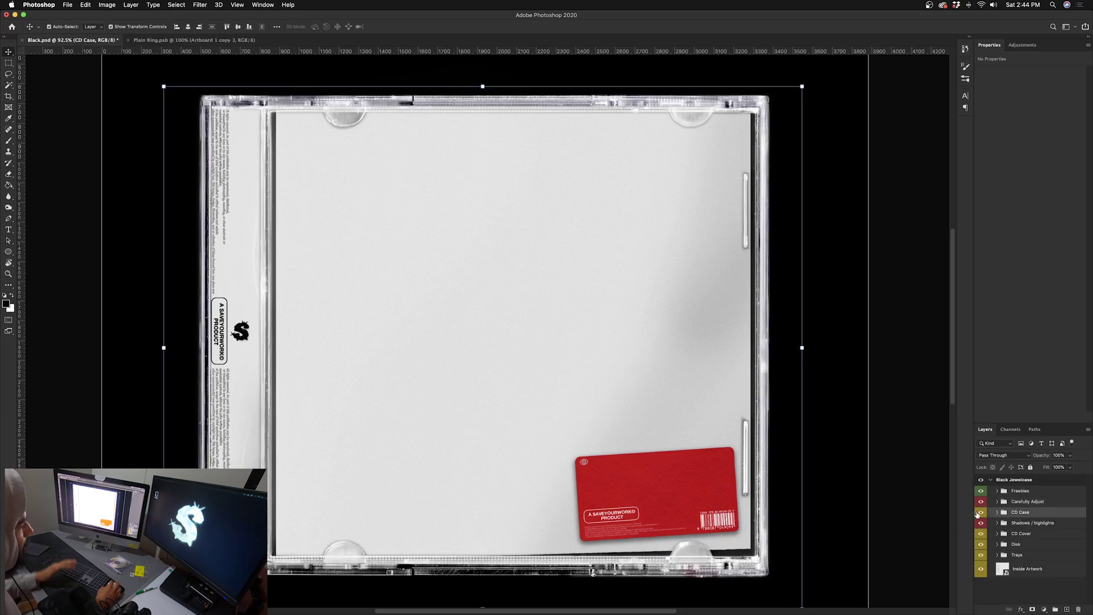
pyautogui.scroll(5, 683, 381)
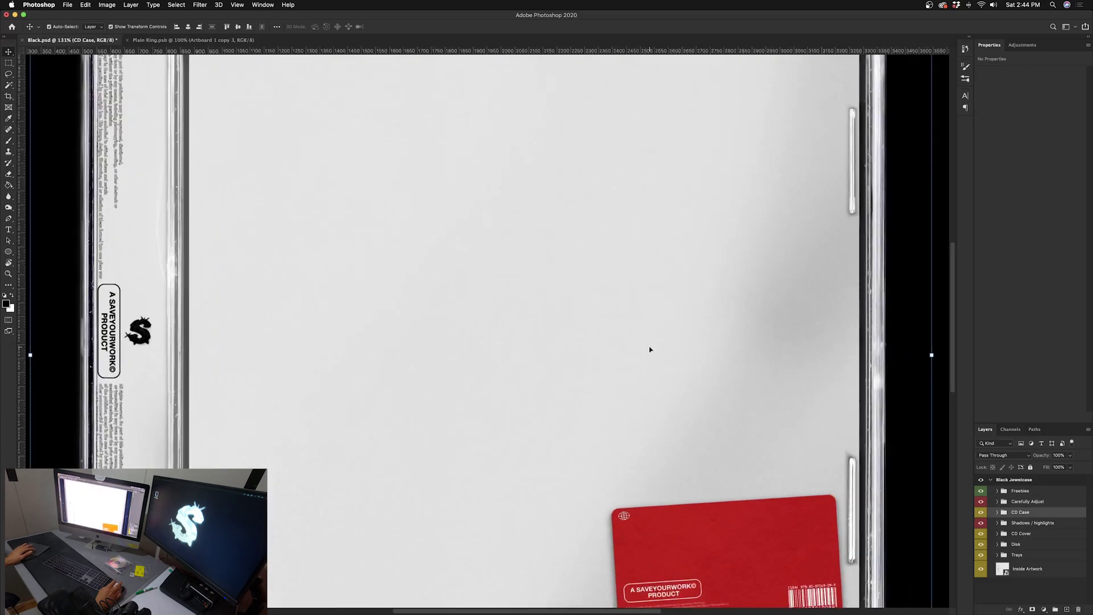
pyautogui.scroll(10, 644, 313)
pyautogui.scroll(-6, 646, 315)
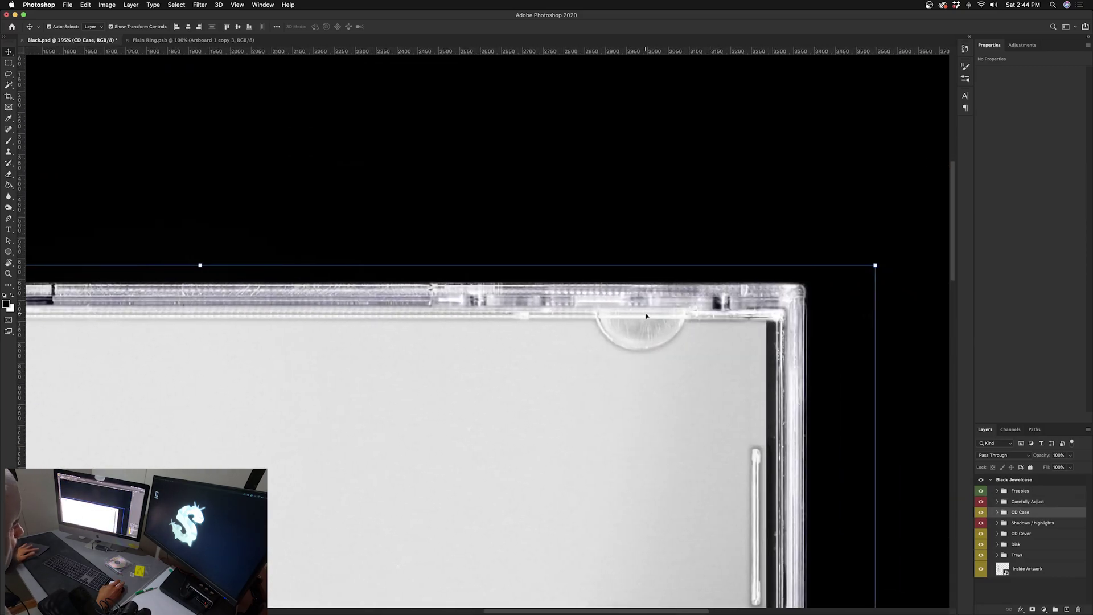
pyautogui.scroll(-2, 641, 317)
pyautogui.scroll(2, 642, 316)
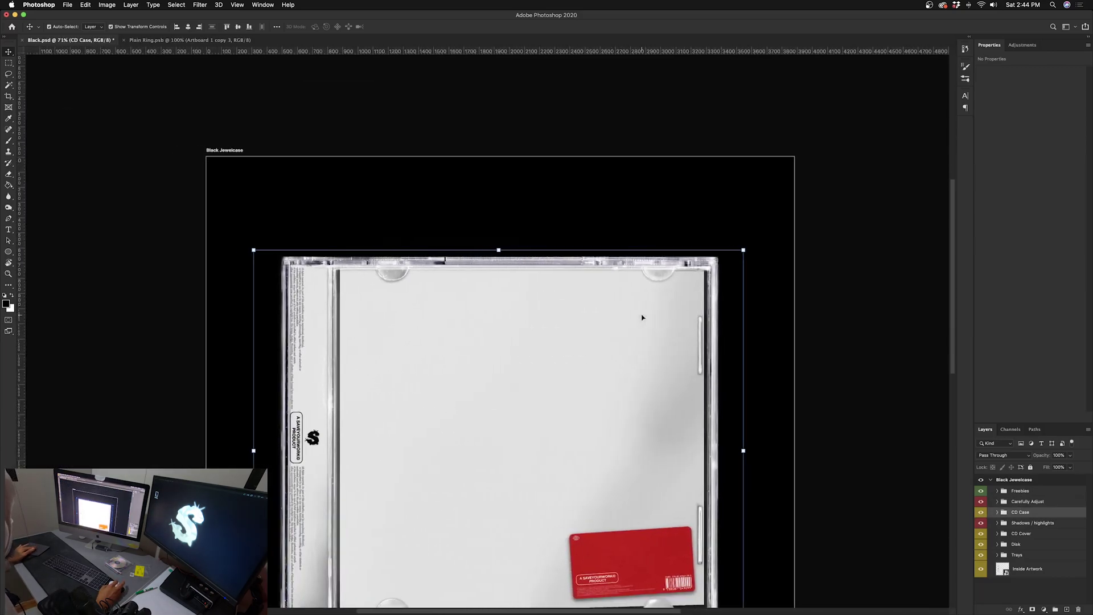
pyautogui.click(981, 514)
pyautogui.scroll(4, 661, 308)
pyautogui.hscroll(1, 652, 299)
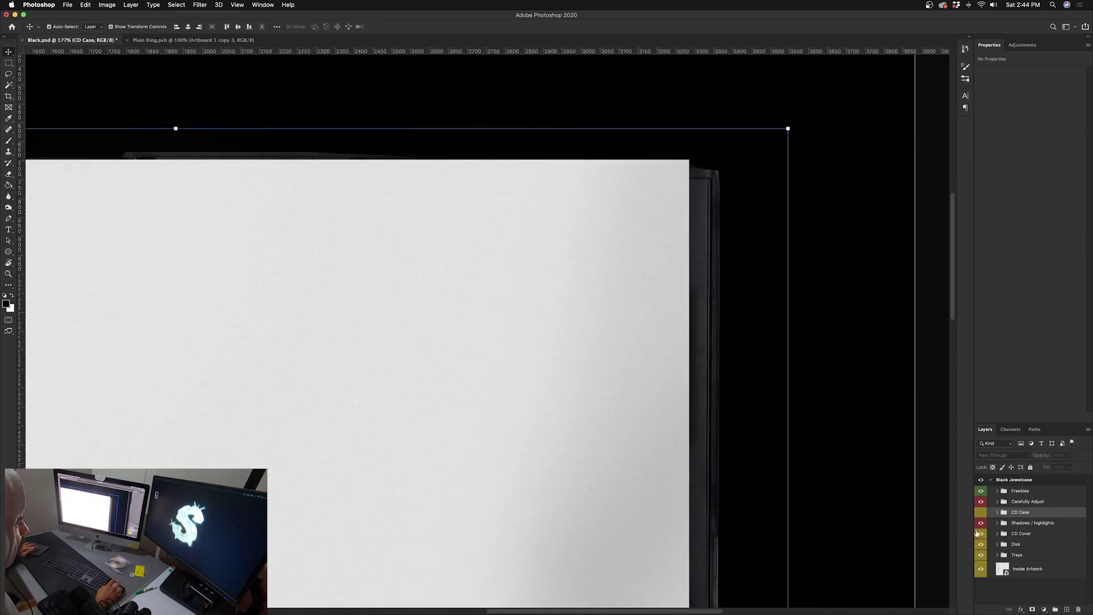
pyautogui.click(981, 513)
pyautogui.click(981, 513)
pyautogui.click(981, 514)
pyautogui.scroll(-3, 575, 490)
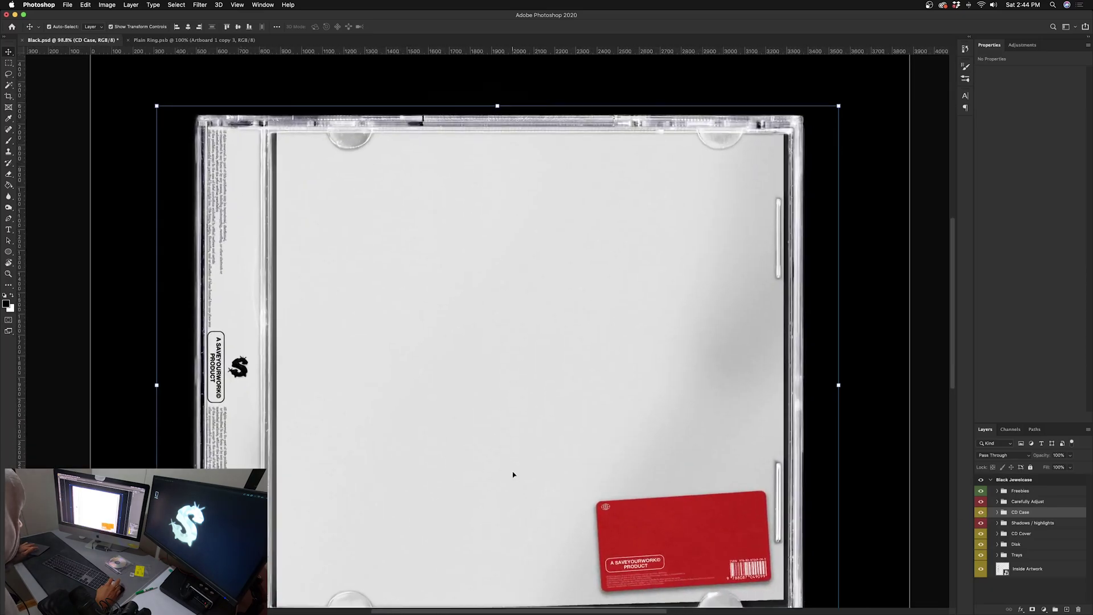
pyautogui.scroll(-2, 513, 475)
pyautogui.click(980, 512)
pyautogui.click(980, 512)
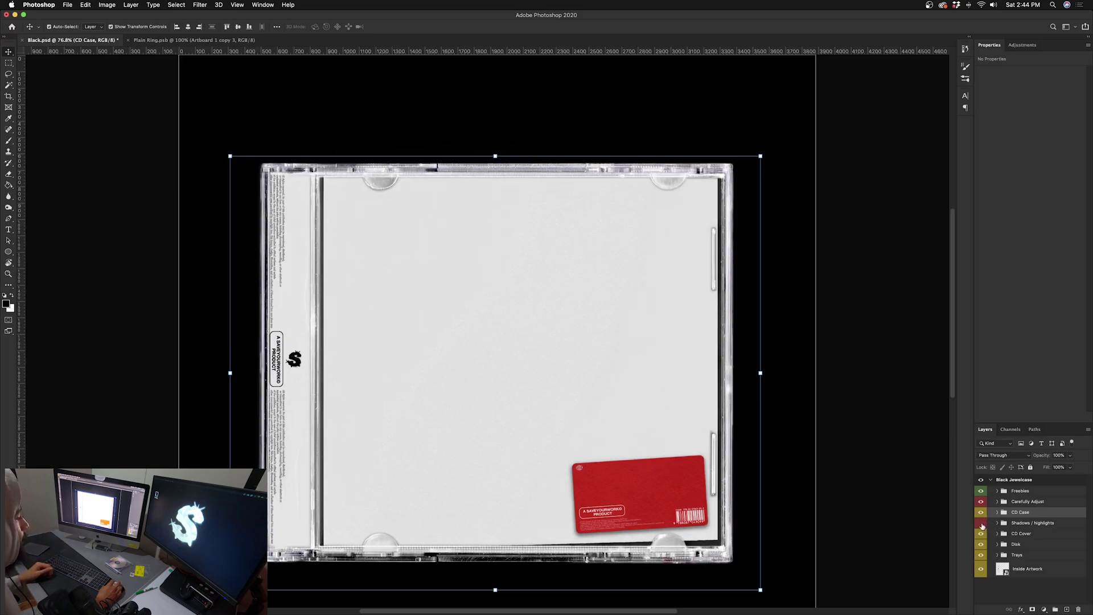
pyautogui.click(981, 523)
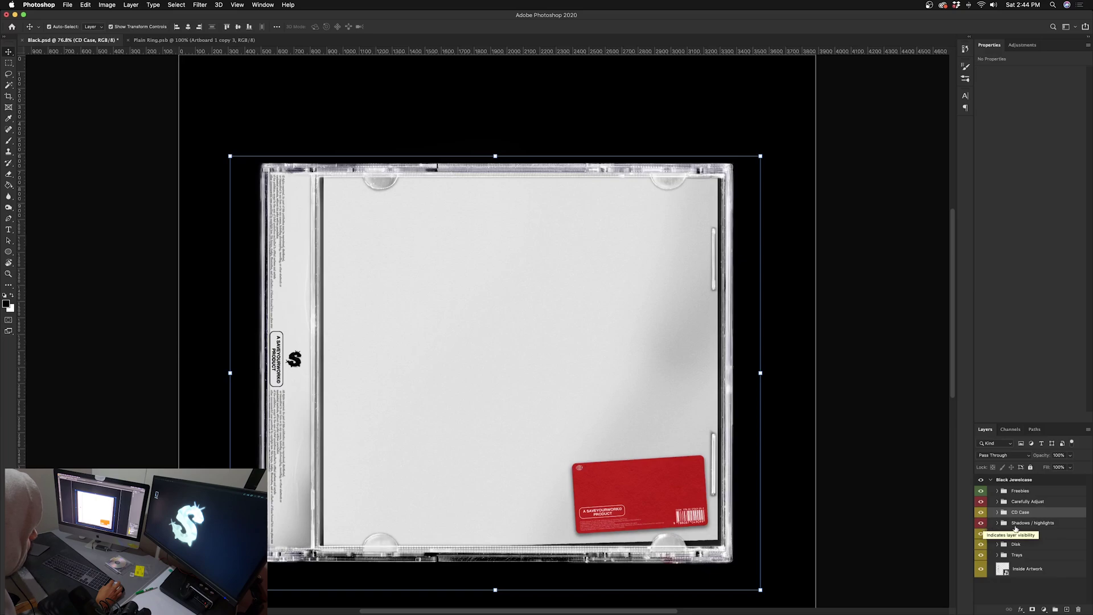
pyautogui.click(997, 522)
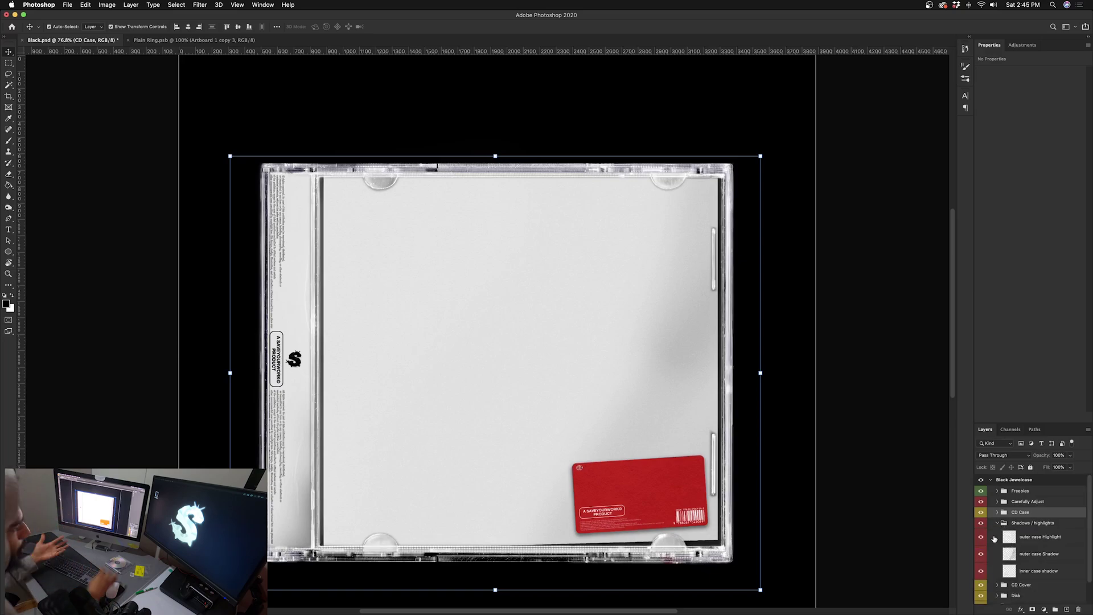
pyautogui.click(997, 523)
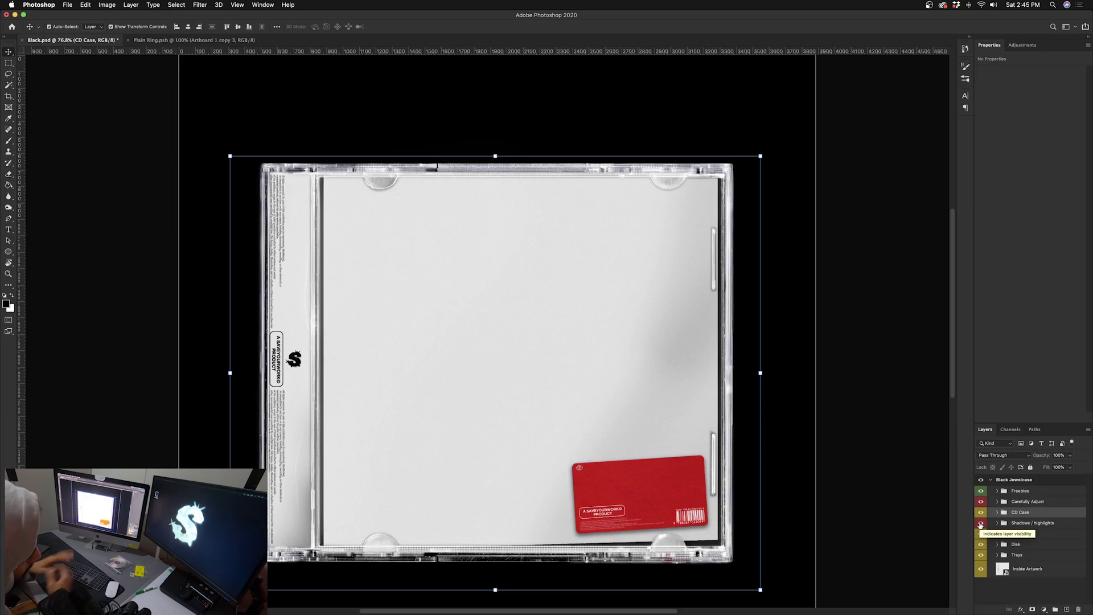
pyautogui.click(989, 534)
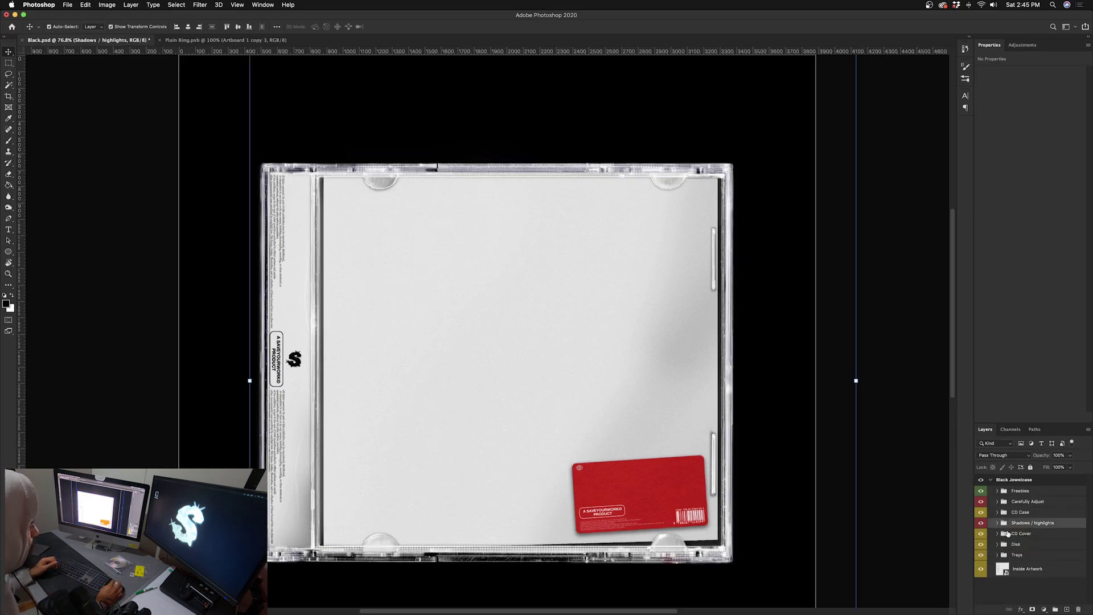
# Step: Toggle the CD Cover on and off to compare, leaving the front cover hidden
pyautogui.click(981, 534)
pyautogui.click(982, 535)
pyautogui.click(981, 535)
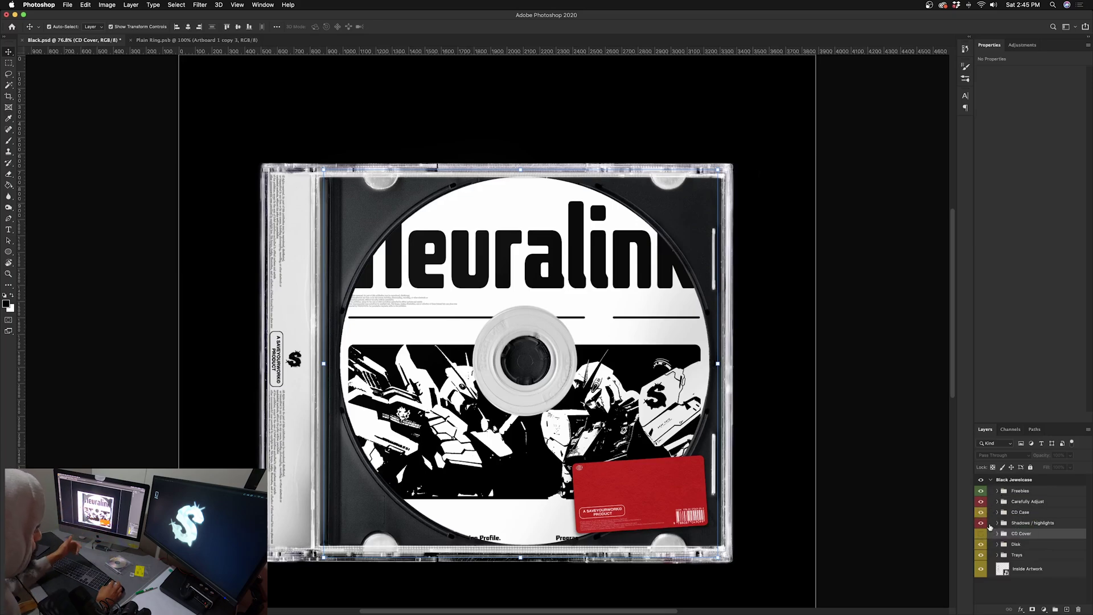
pyautogui.click(982, 535)
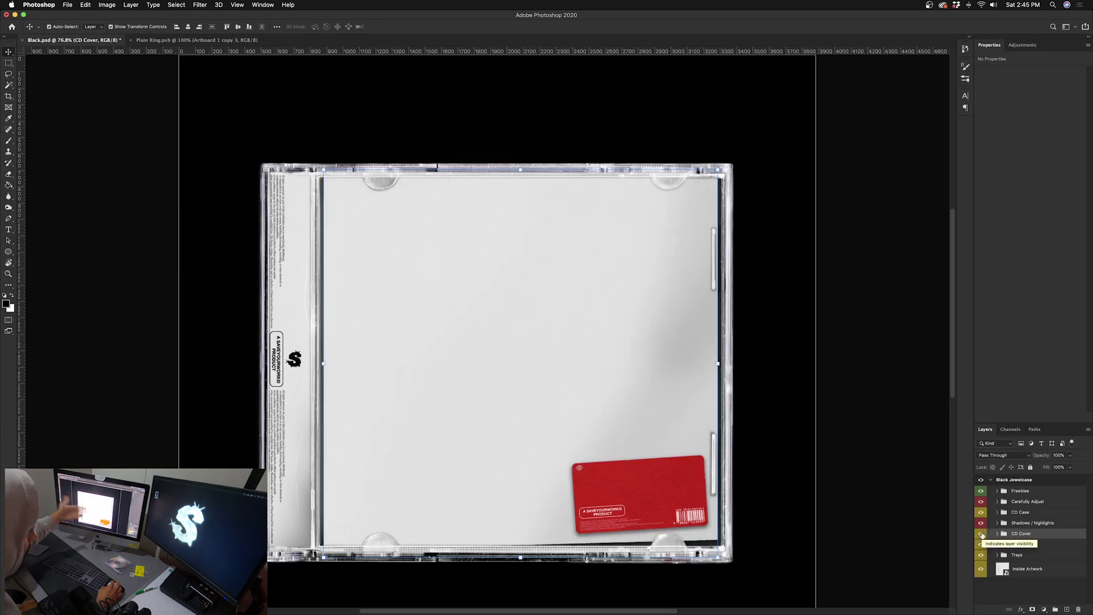
pyautogui.click(982, 535)
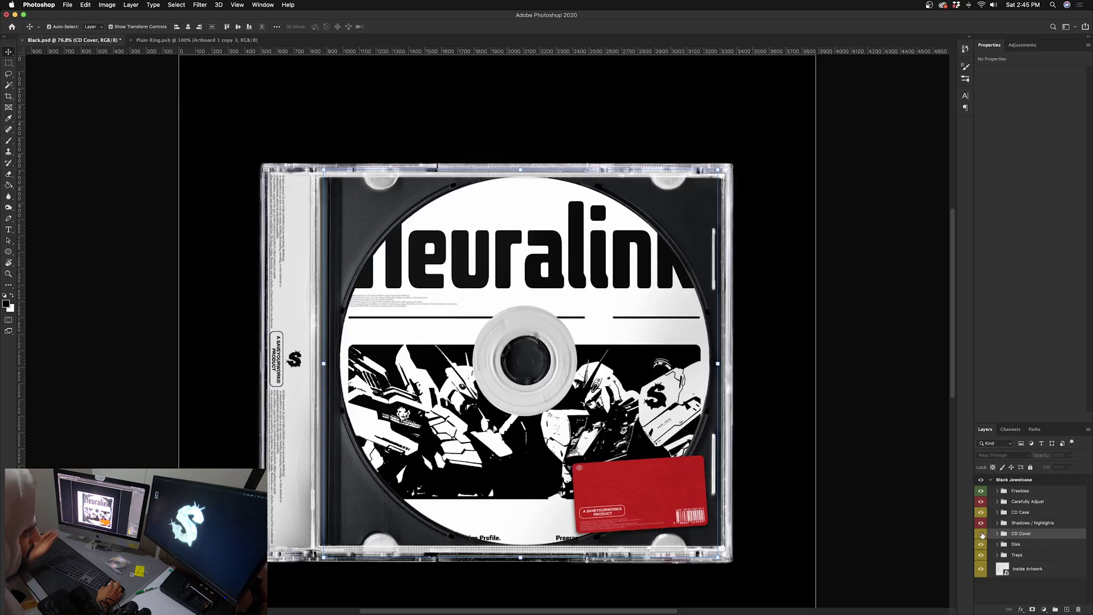
# Step: Hide the red freebie card and the Disk group, then clear the layer selection
pyautogui.click(980, 491)
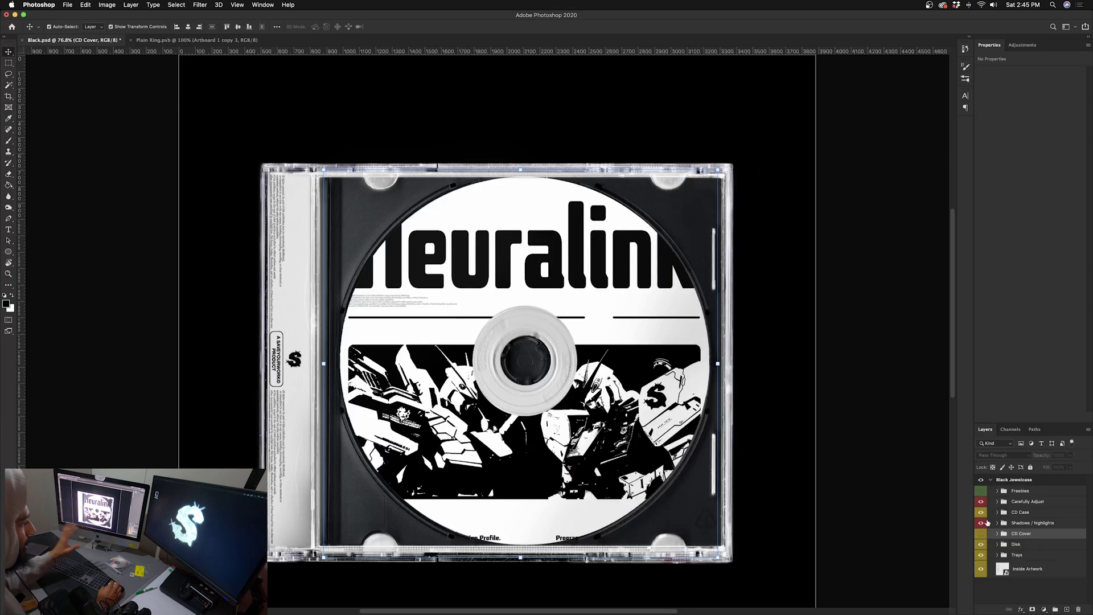
pyautogui.click(980, 491)
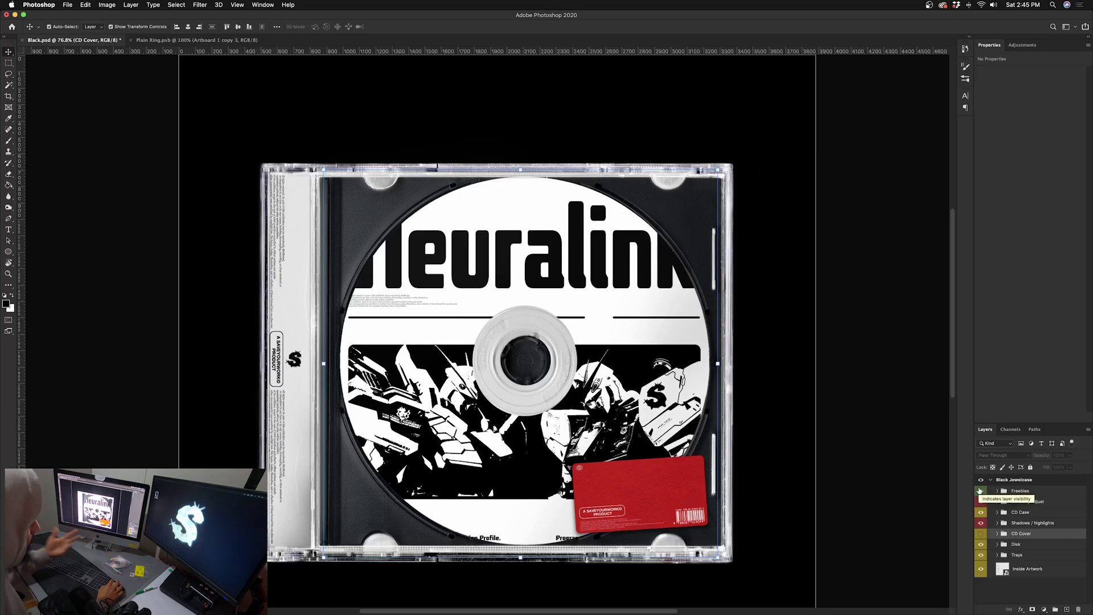
pyautogui.click(980, 491)
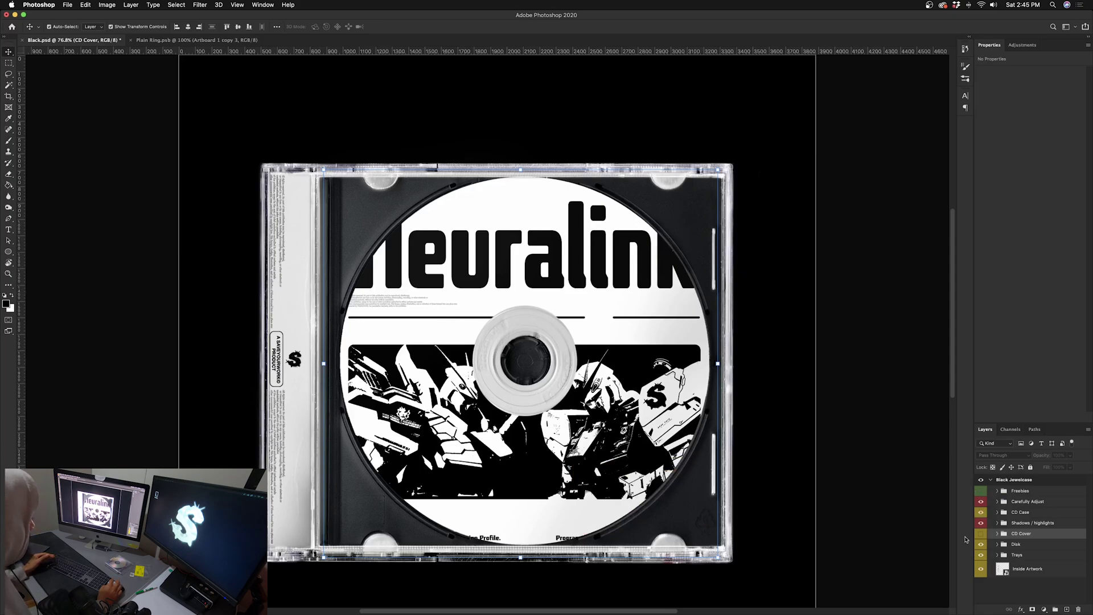
pyautogui.click(981, 548)
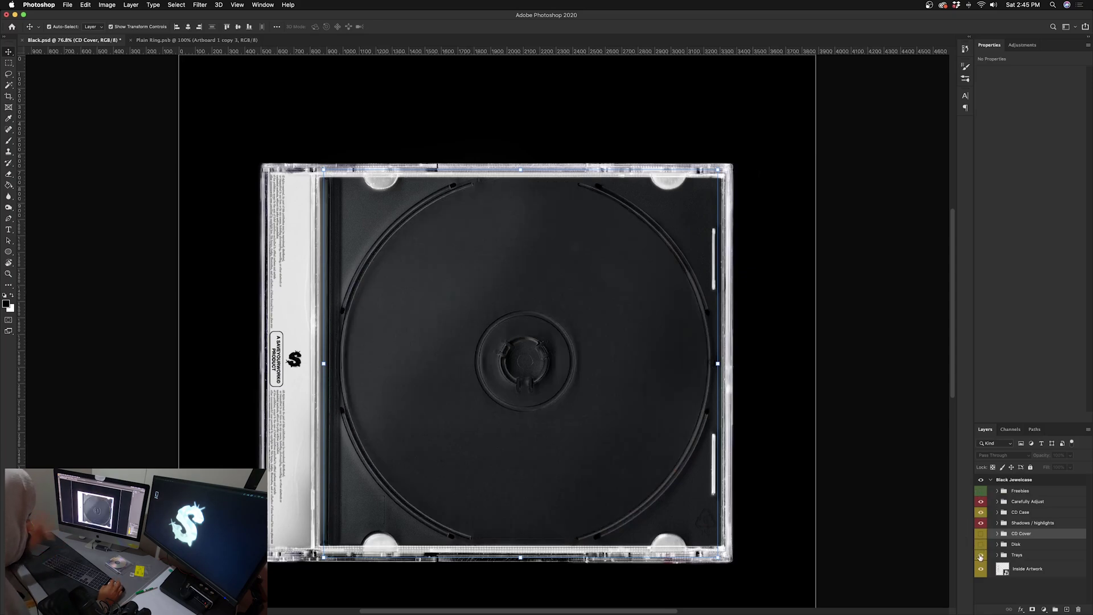
pyautogui.click(980, 556)
pyautogui.click(863, 365)
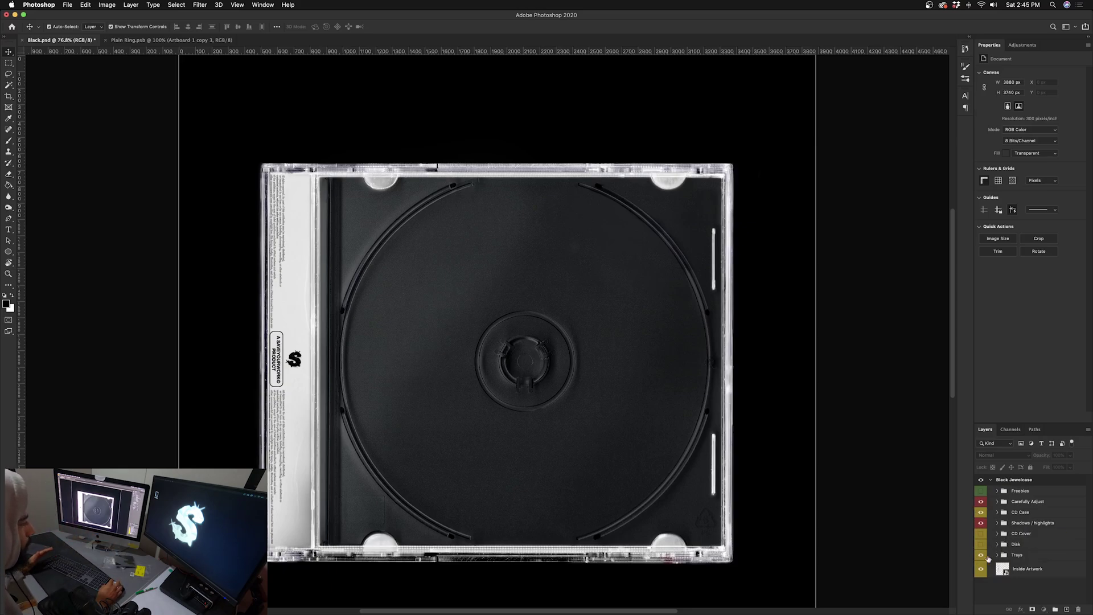
# Step: Show the disc, expand the Disk group and open its ARTWORK HERE smart object
pyautogui.click(989, 556)
pyautogui.click(981, 545)
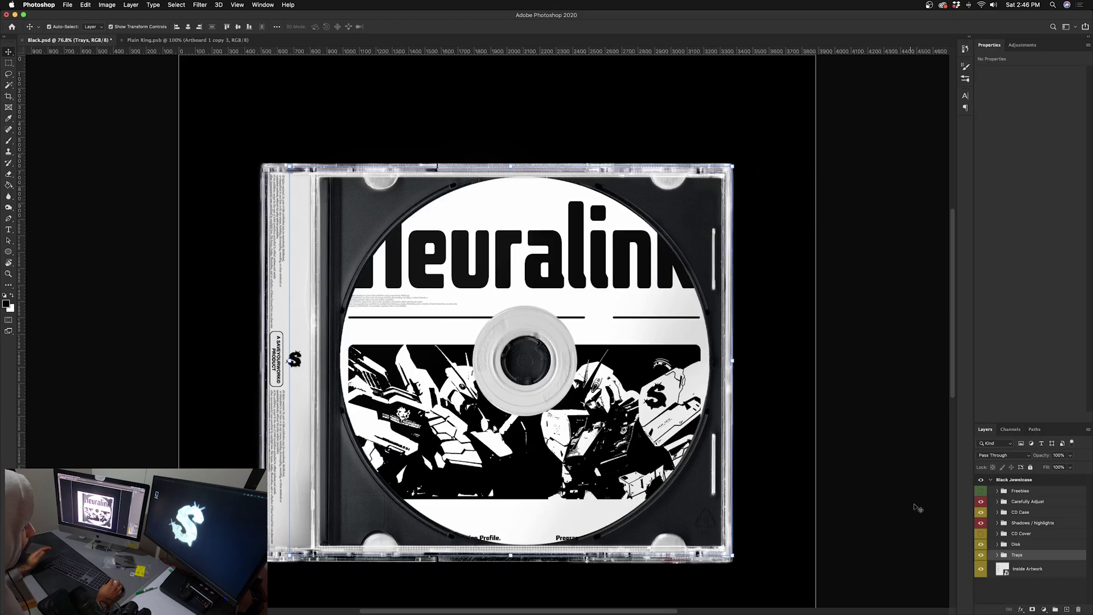
pyautogui.click(991, 544)
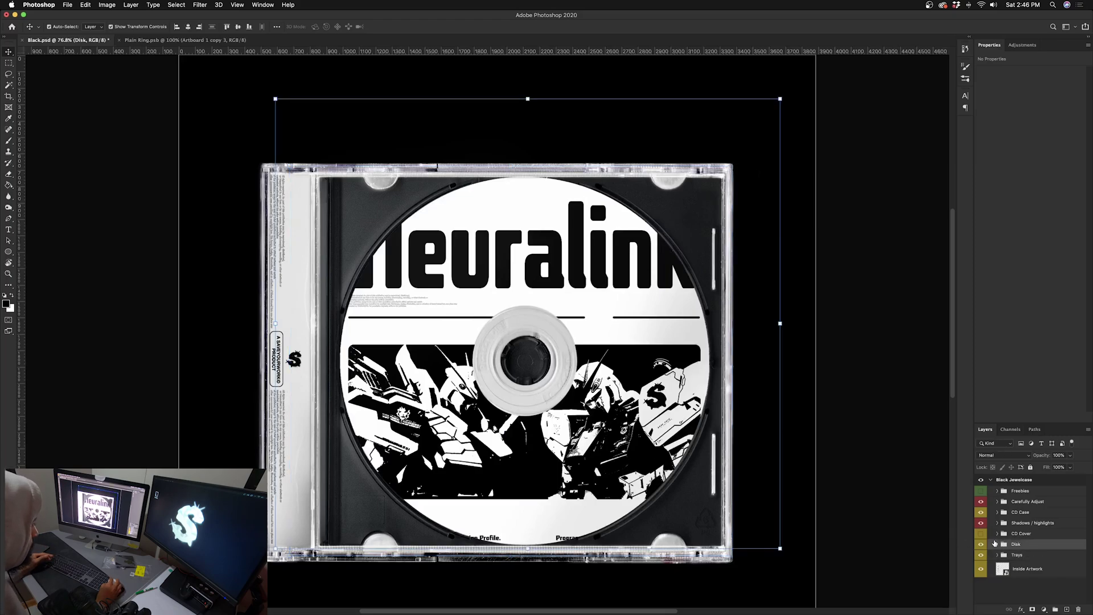
pyautogui.click(997, 545)
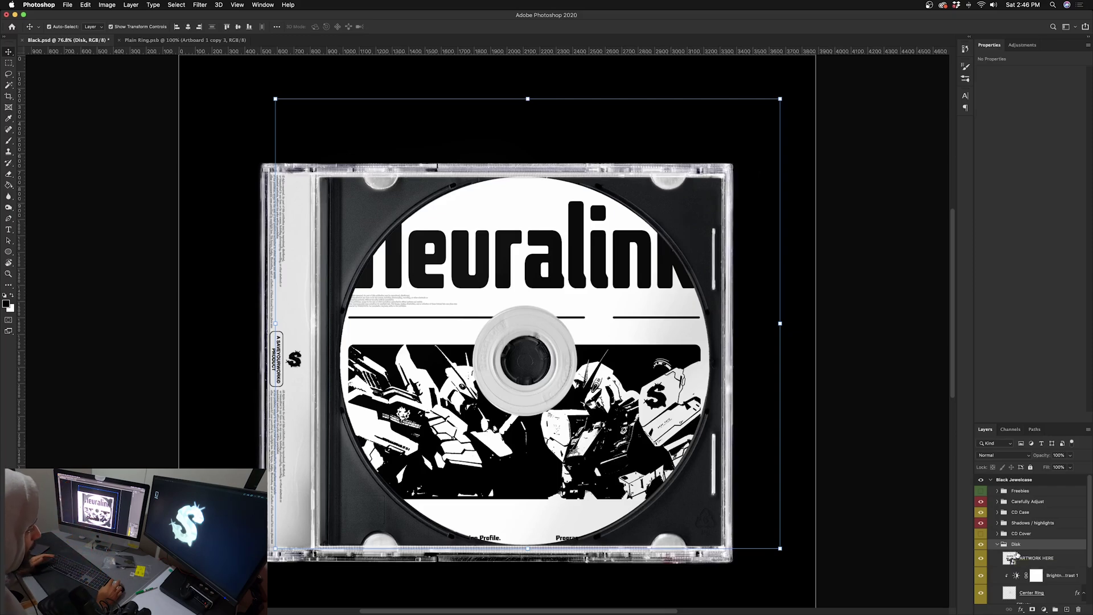
pyautogui.scroll(-1, 1019, 556)
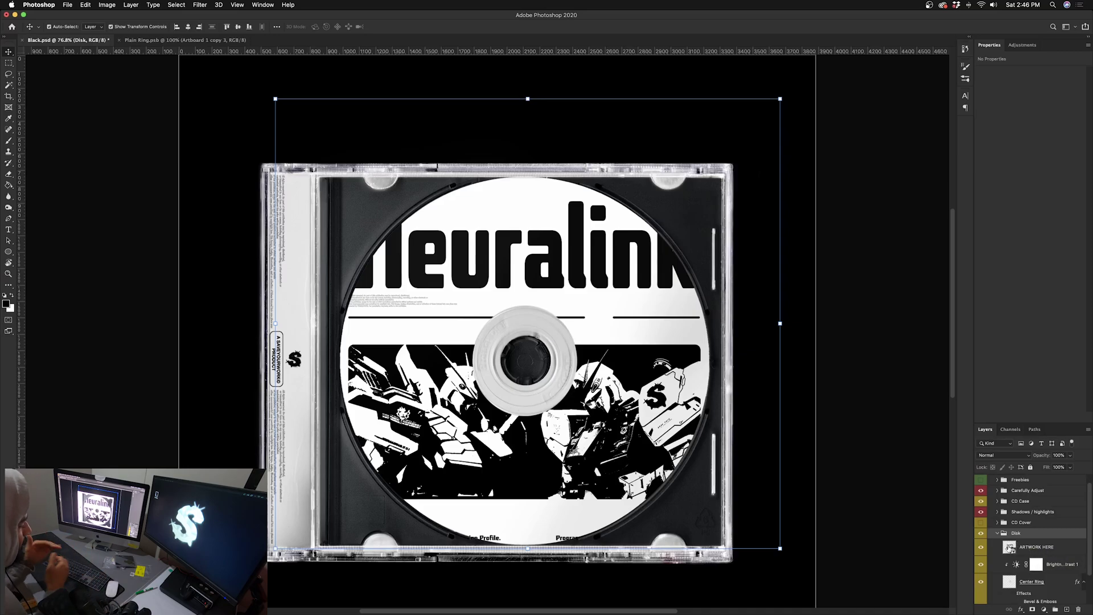
pyautogui.doubleClick(1012, 548)
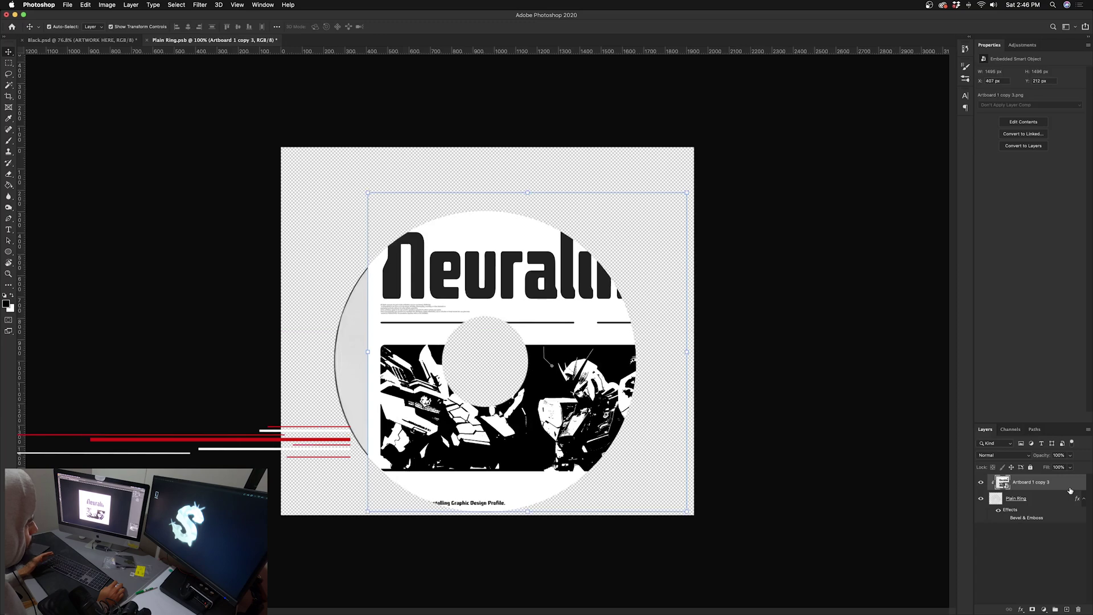
# Step: Release the artwork's clipping mask, reposition it, and clip it back into the ring
pyautogui.rightClick(1070, 490)
pyautogui.click(1002, 427)
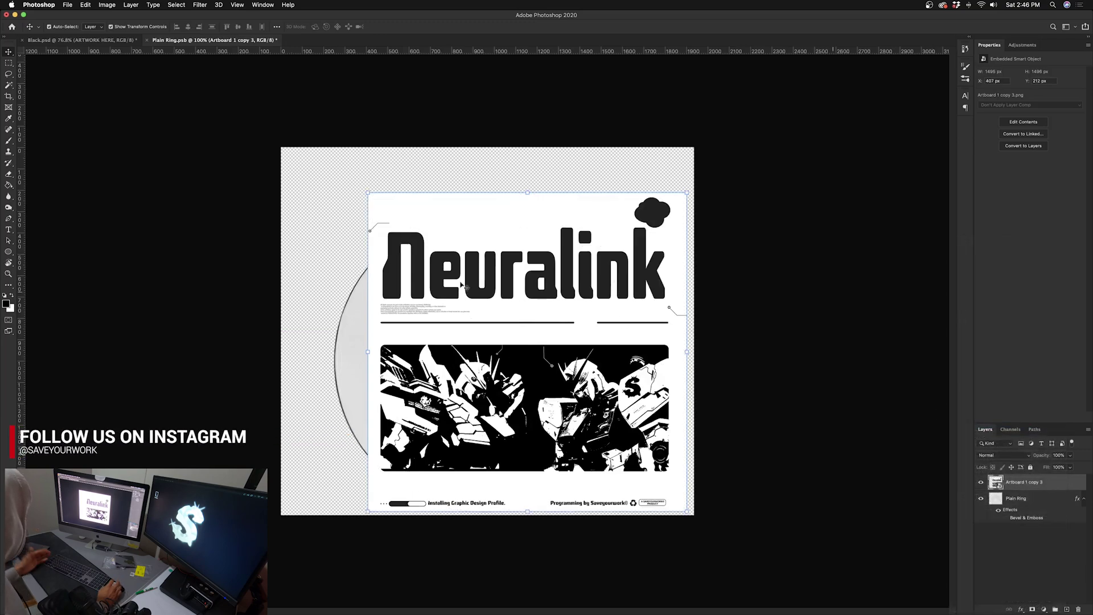
pyautogui.moveTo(456, 283); pyautogui.dragTo(468, 317)
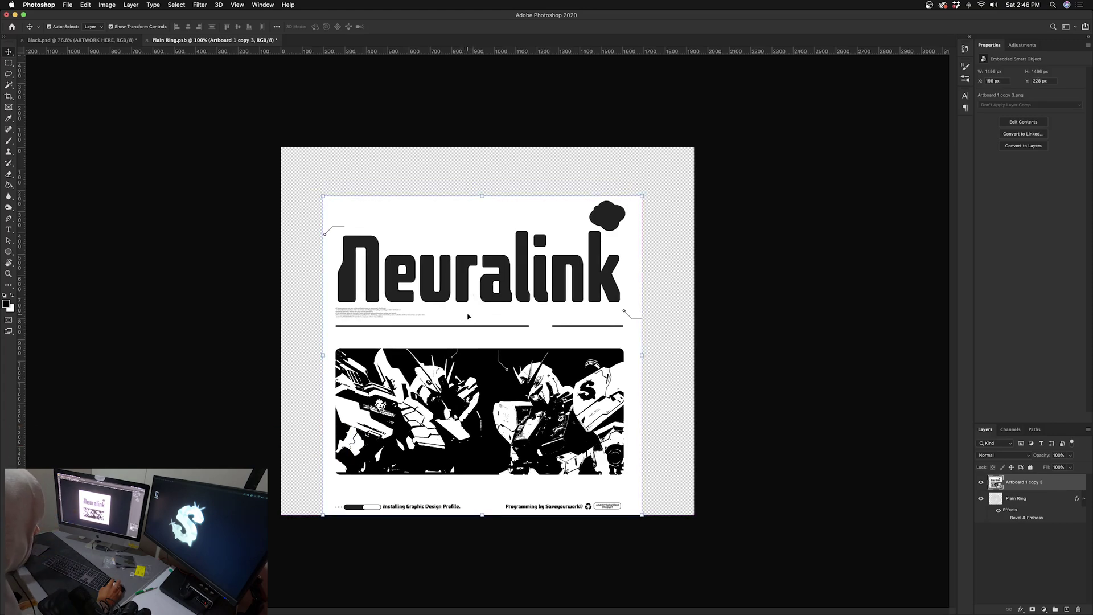
pyautogui.rightClick(1044, 482)
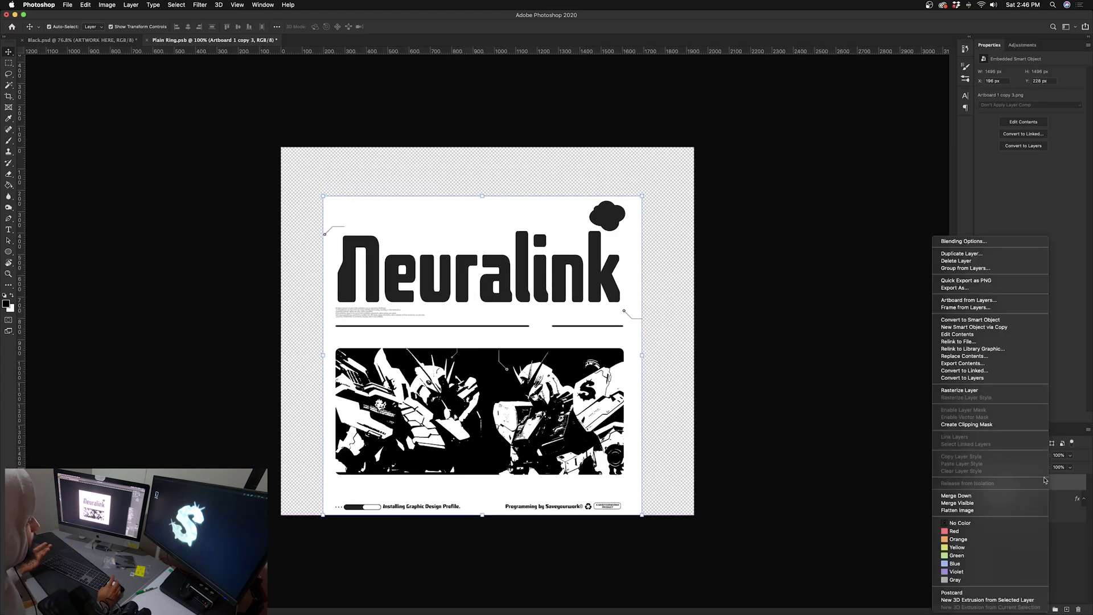
pyautogui.click(985, 425)
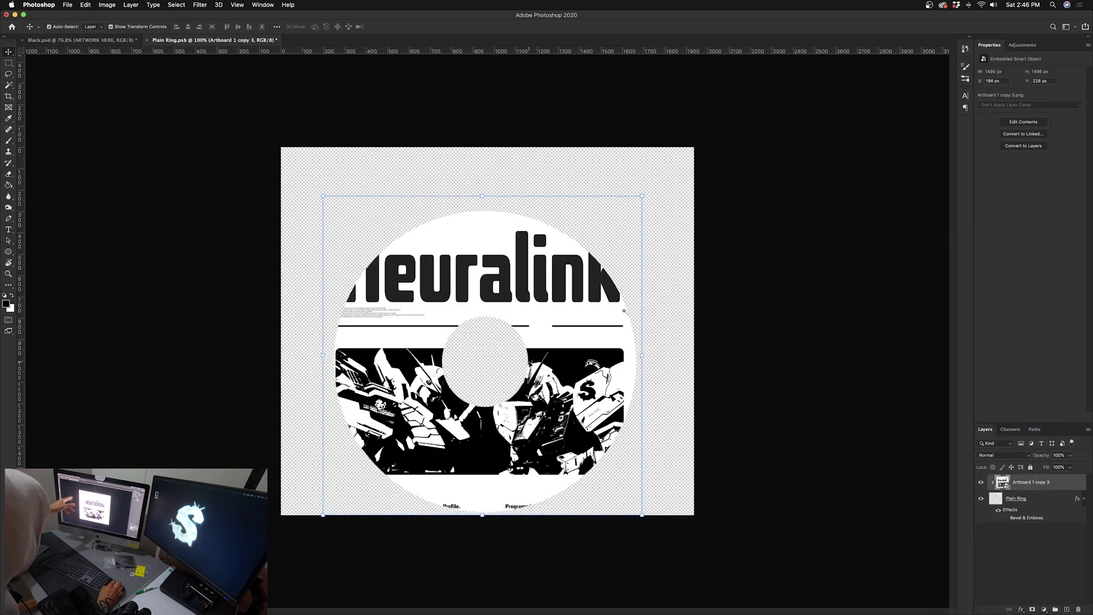
pyautogui.moveTo(543, 297); pyautogui.dragTo(544, 304)
# Step: Nudge the artwork down and right within the ring, save, and return to Black.psd
pyautogui.click(981, 483)
pyautogui.click(981, 483)
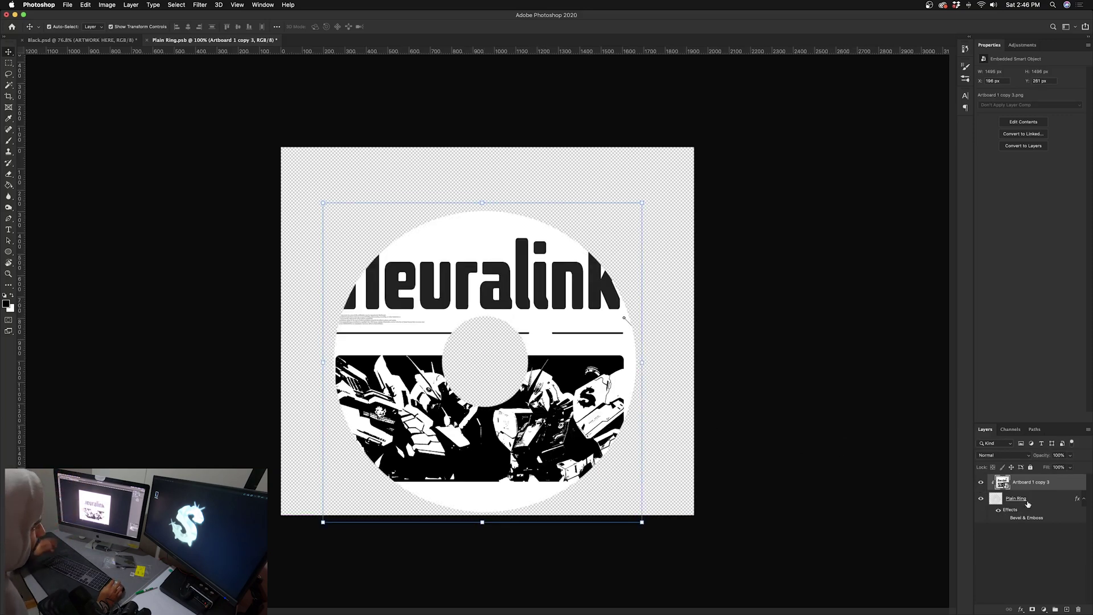
pyautogui.moveTo(578, 294); pyautogui.dragTo(583, 303)
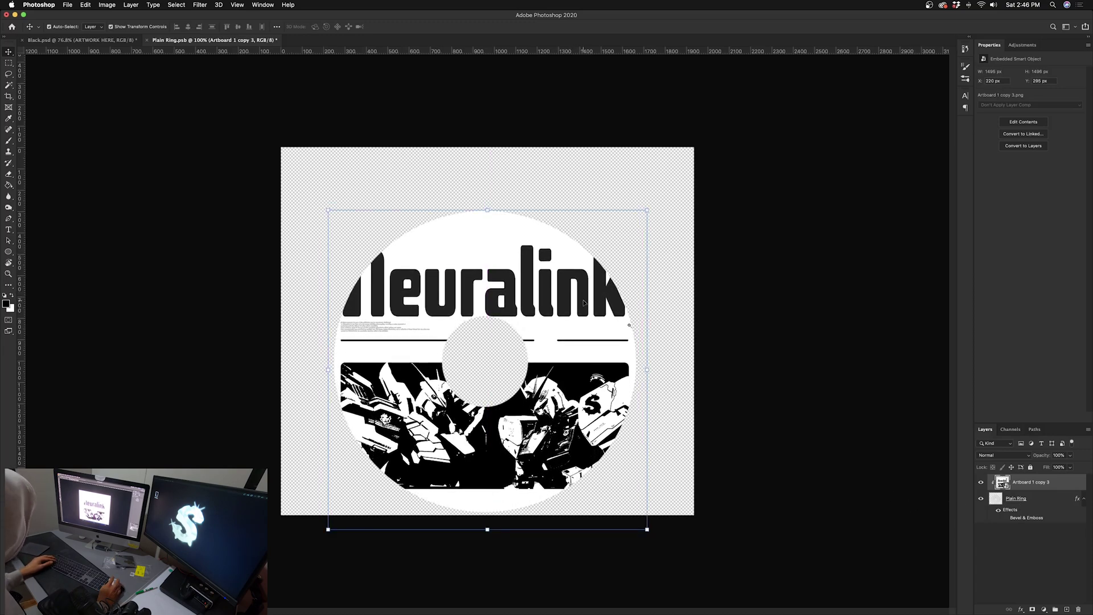
pyautogui.press('super+s')
pyautogui.click(51, 43)
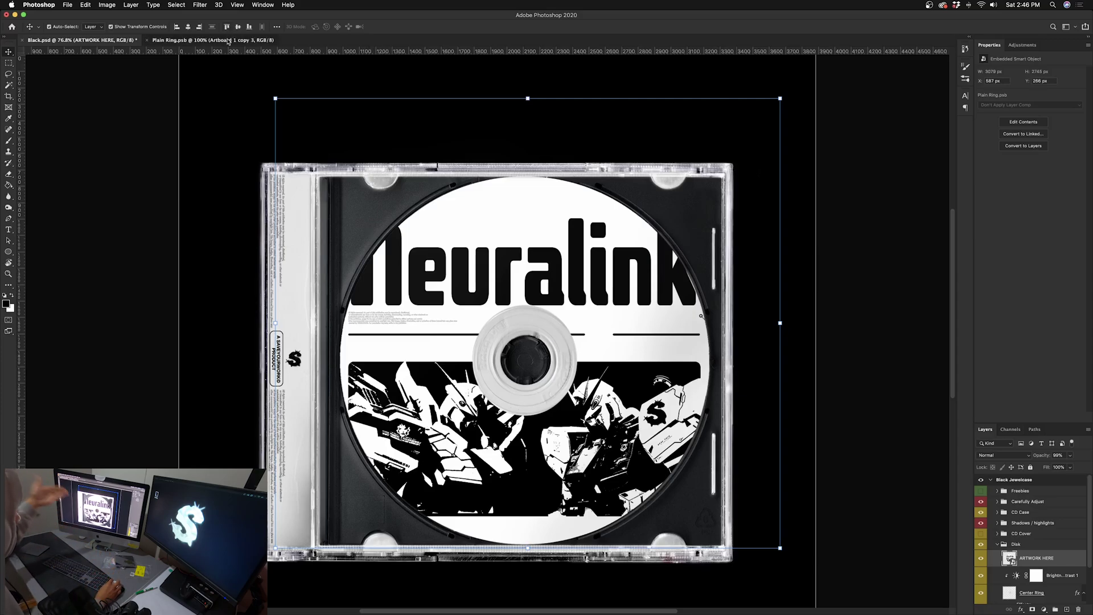
# Step: Add a Gradient Map adjustment clipped to the disc artwork
pyautogui.click(253, 41)
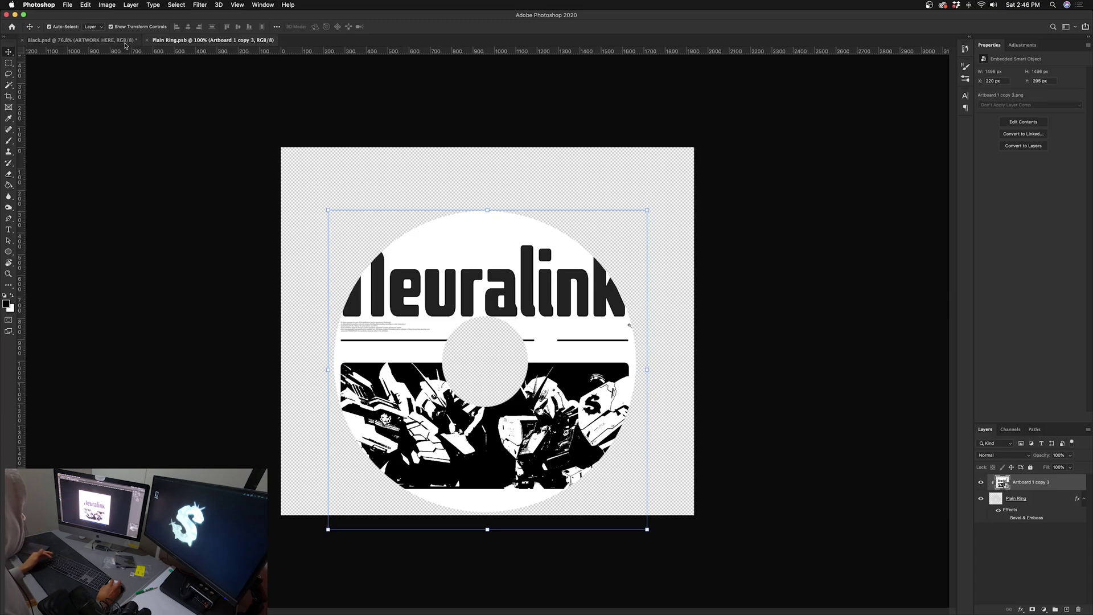
pyautogui.click(125, 42)
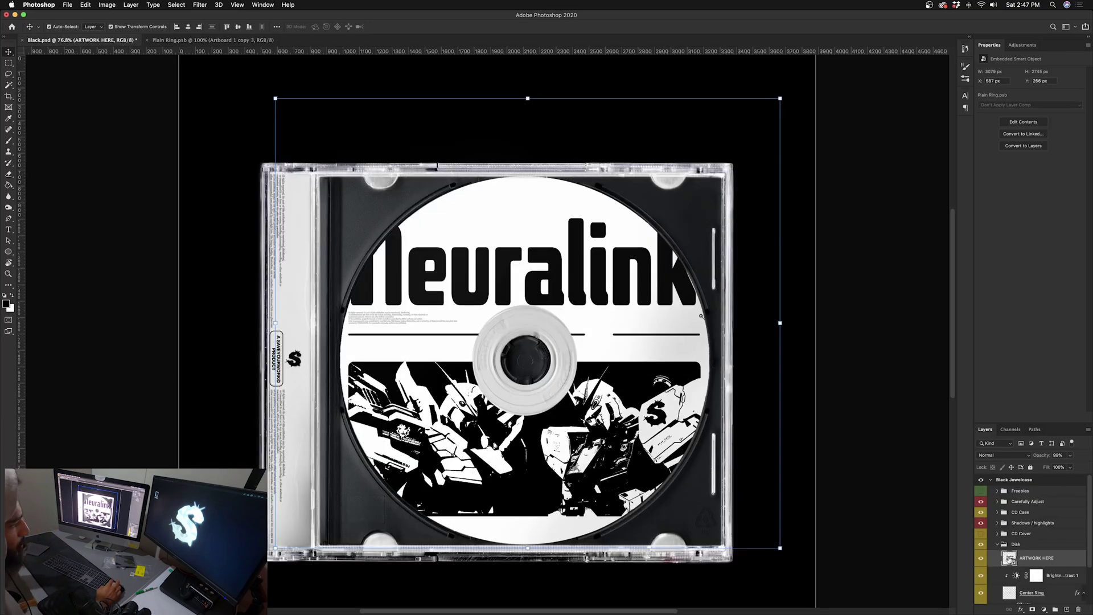
pyautogui.click(1022, 44)
pyautogui.click(1043, 93)
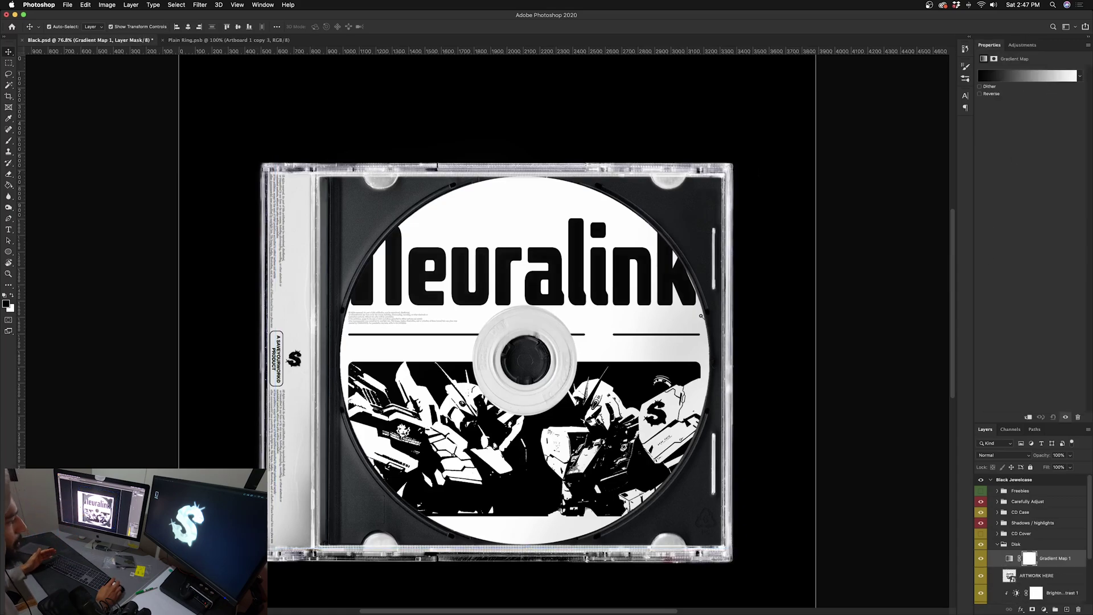
pyautogui.rightClick(1079, 561)
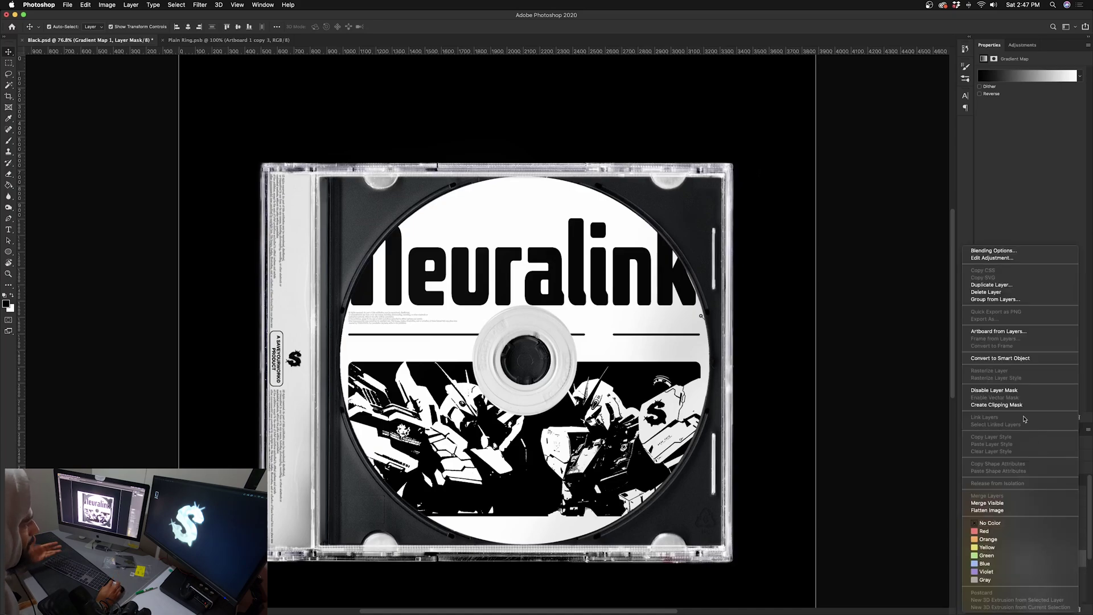
pyautogui.click(1001, 405)
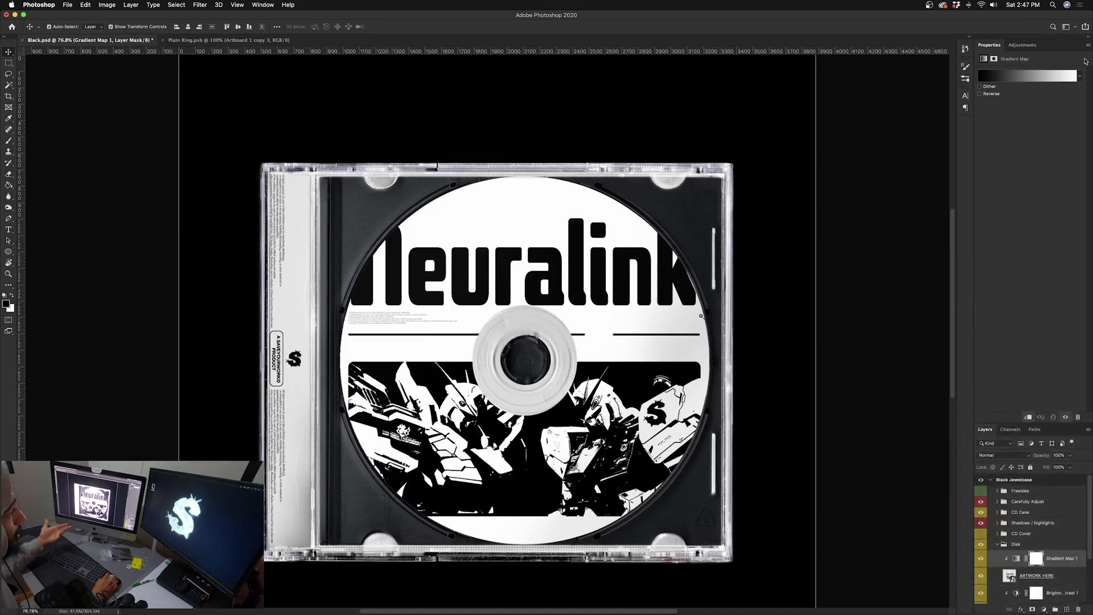
# Step: Try several Blues gradient presets, settling on a deeper blue for the disc
pyautogui.click(1079, 76)
pyautogui.click(1081, 76)
pyautogui.click(1079, 77)
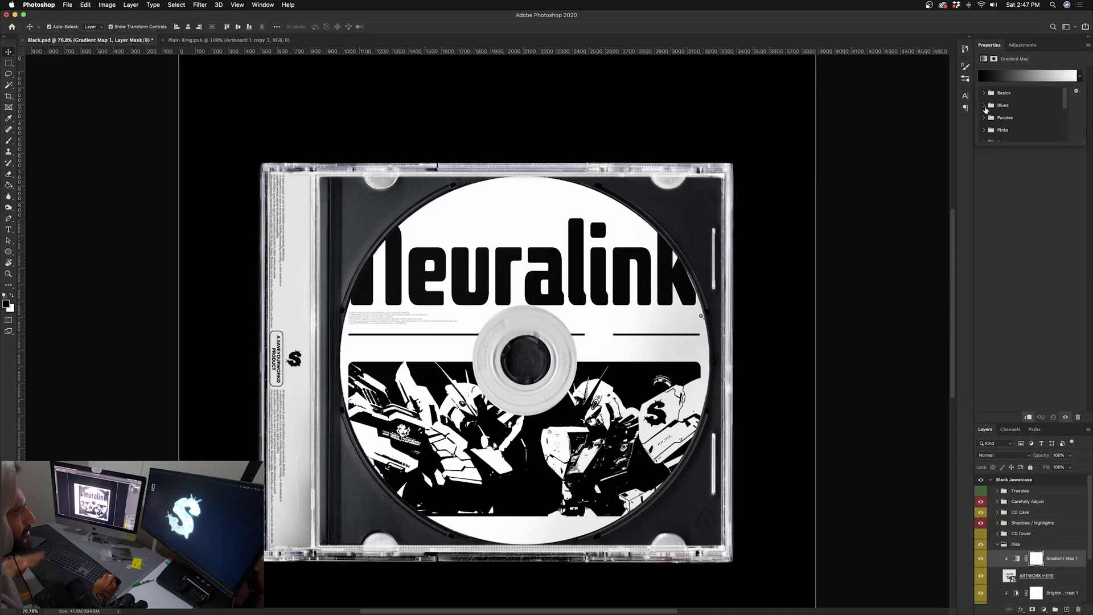
pyautogui.click(985, 106)
pyautogui.click(1009, 119)
pyautogui.click(1020, 118)
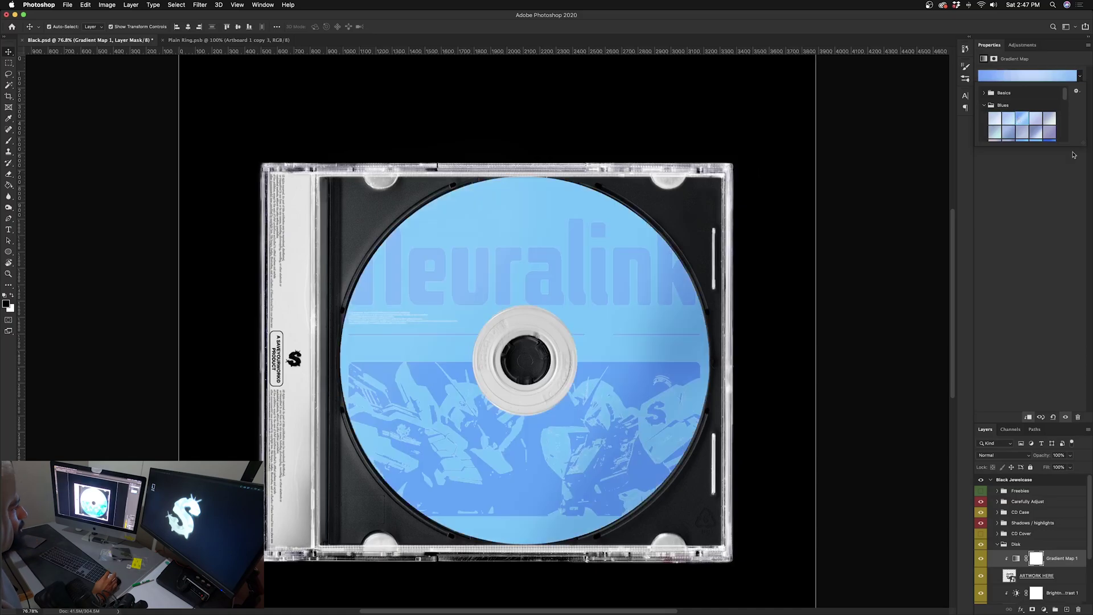
pyautogui.click(1036, 119)
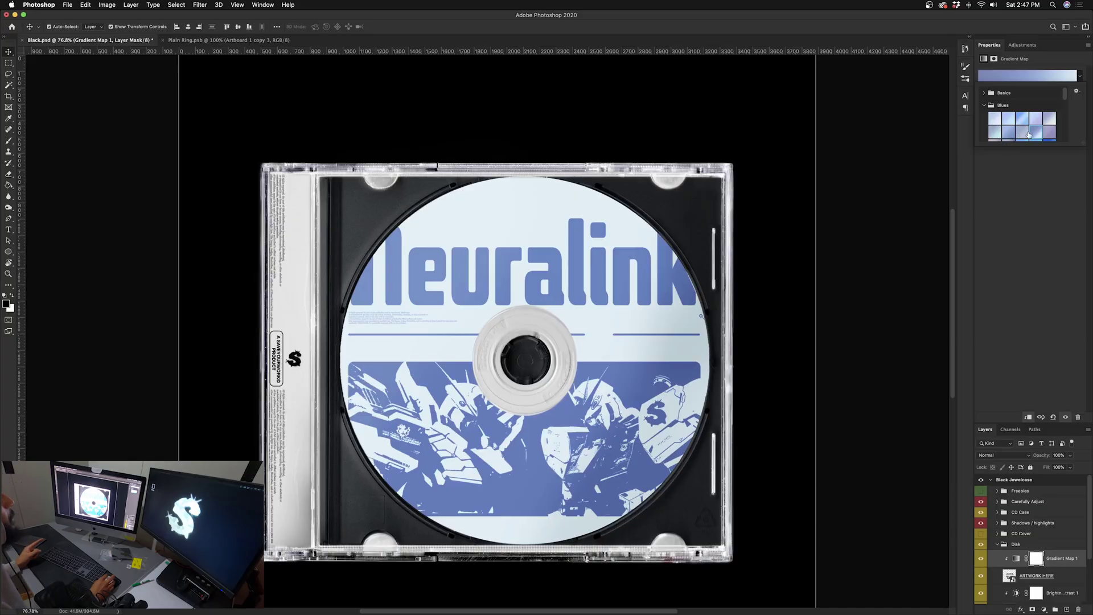
pyautogui.scroll(-2, 1029, 134)
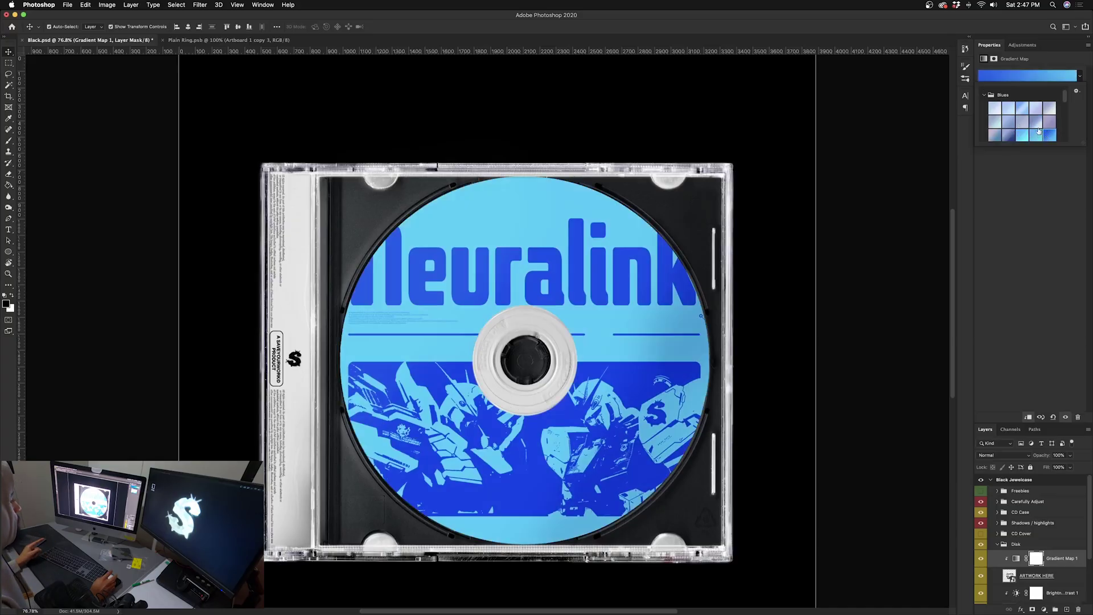
pyautogui.click(1048, 134)
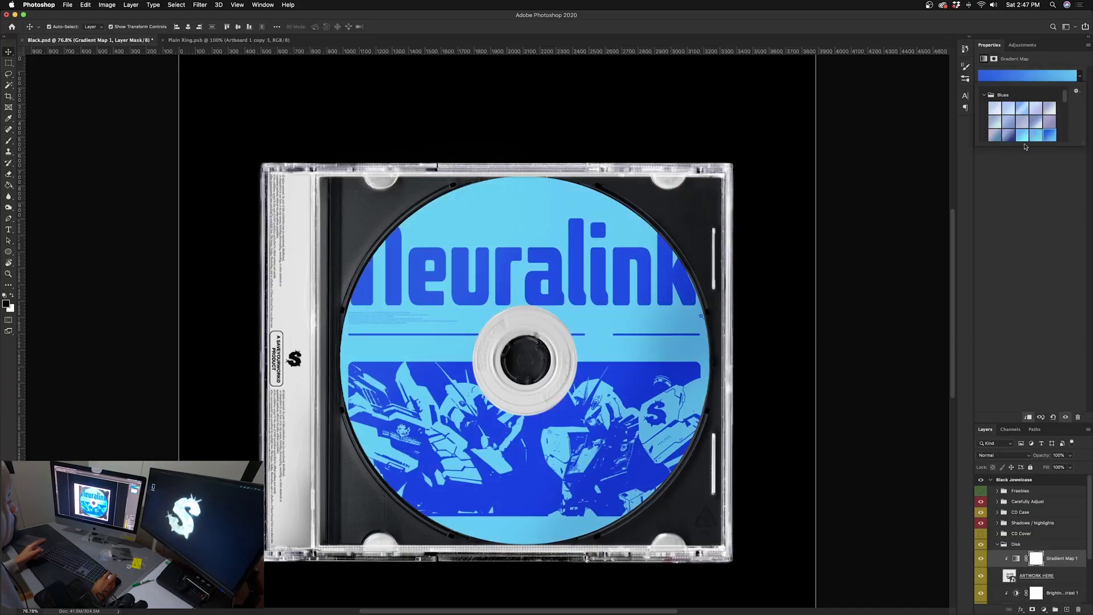
# Step: Set the gradient map's blend mode to Multiply and collapse the Disk group
pyautogui.click(995, 456)
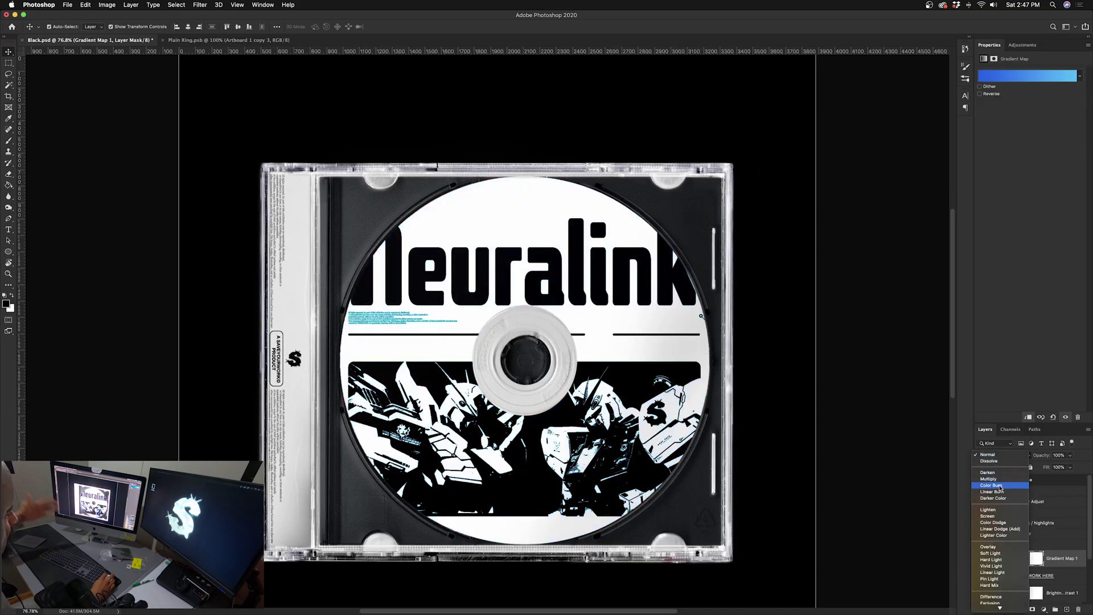
pyautogui.click(1002, 480)
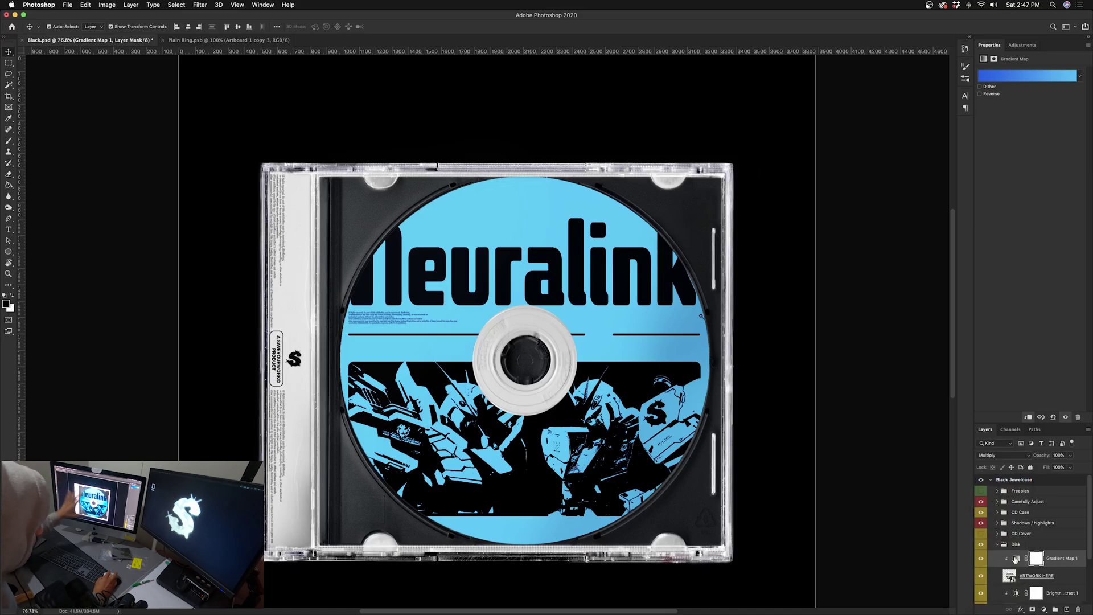
pyautogui.scroll(-1, 1015, 559)
pyautogui.click(997, 533)
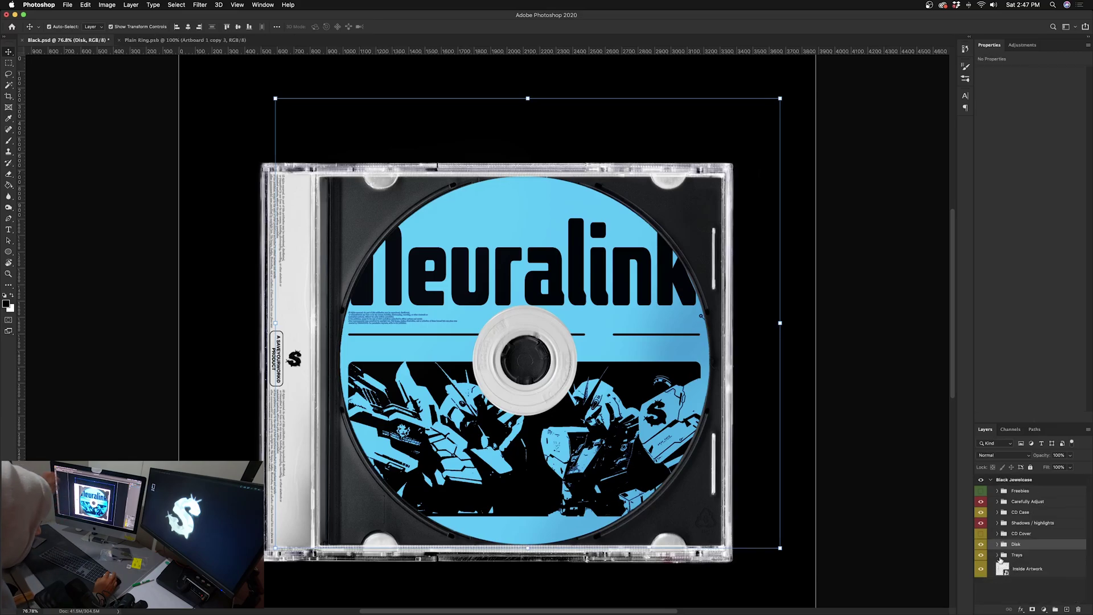
# Step: Place Artboard 1 copy 3.png above the Inner Tray layer in the Trays group
pyautogui.click(997, 556)
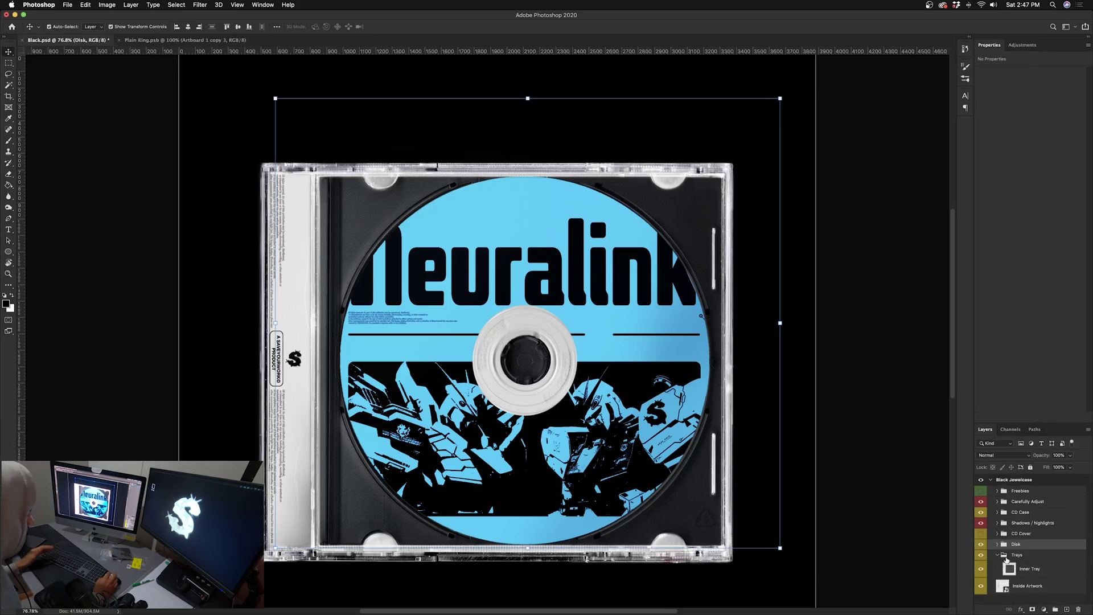
pyautogui.click(1019, 568)
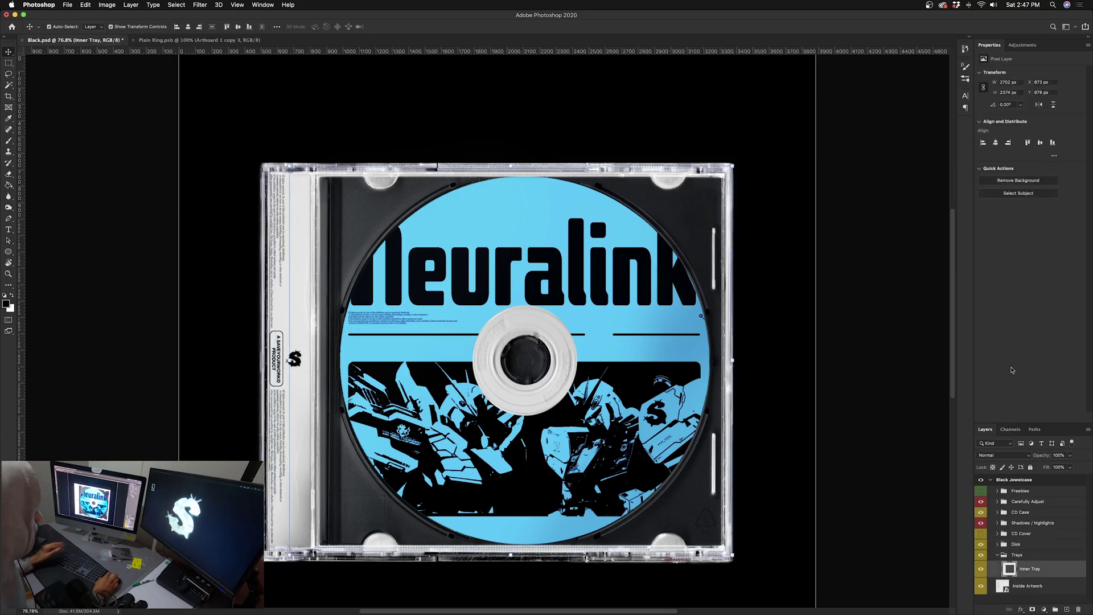
pyautogui.press('F11')
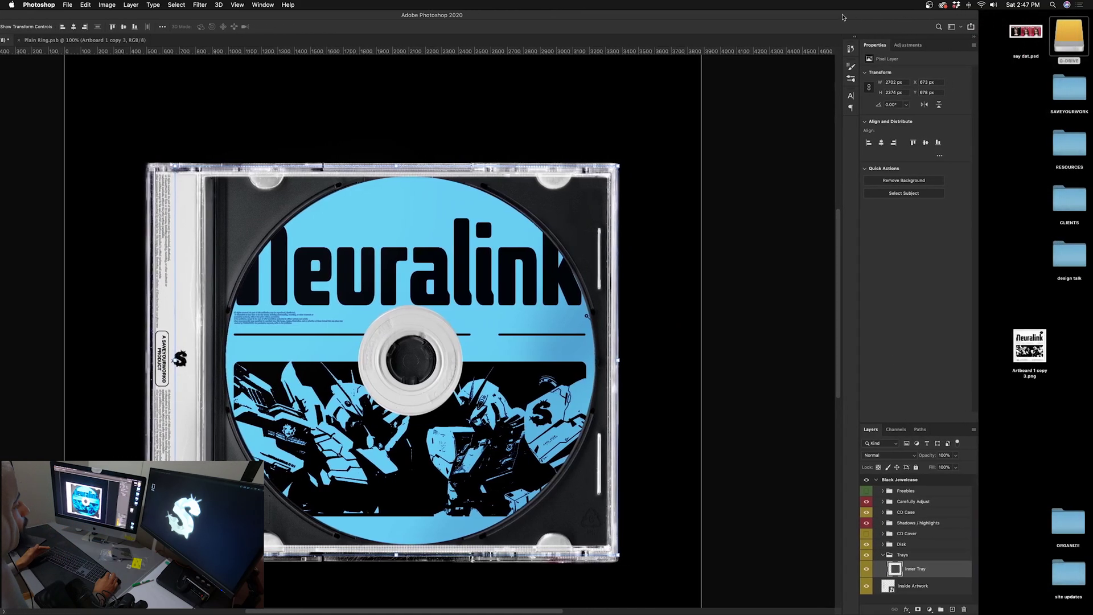
pyautogui.click(1029, 346)
pyautogui.moveTo(1029, 347); pyautogui.dragTo(433, 319)
pyautogui.press('F11')
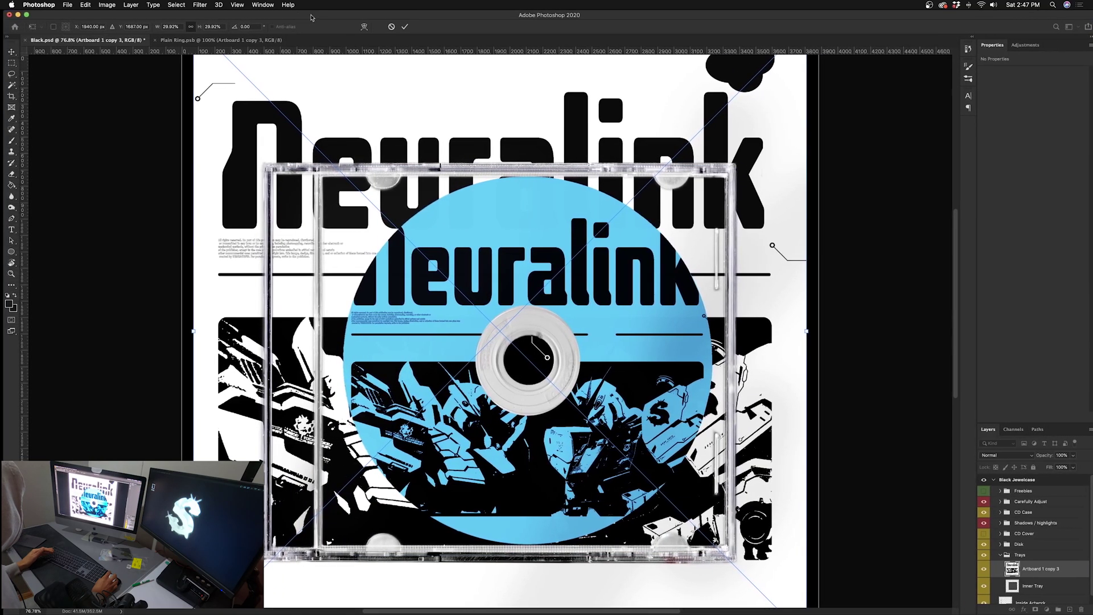
pyautogui.press('Return')
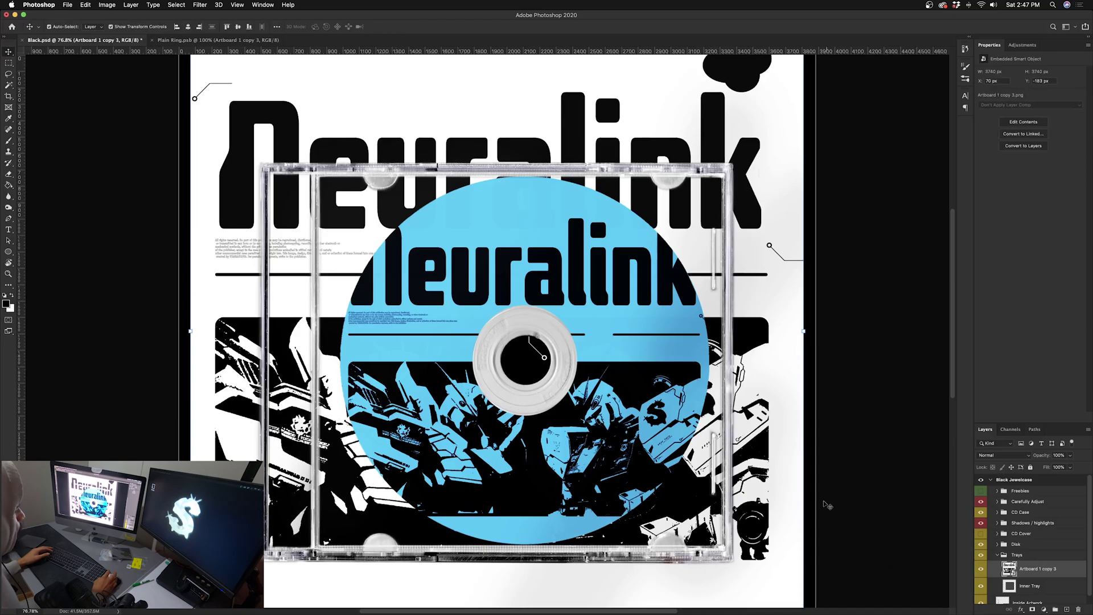
# Step: Clip the placed artwork to the Inner Tray and scale it to fit the tray
pyautogui.rightClick(1059, 570)
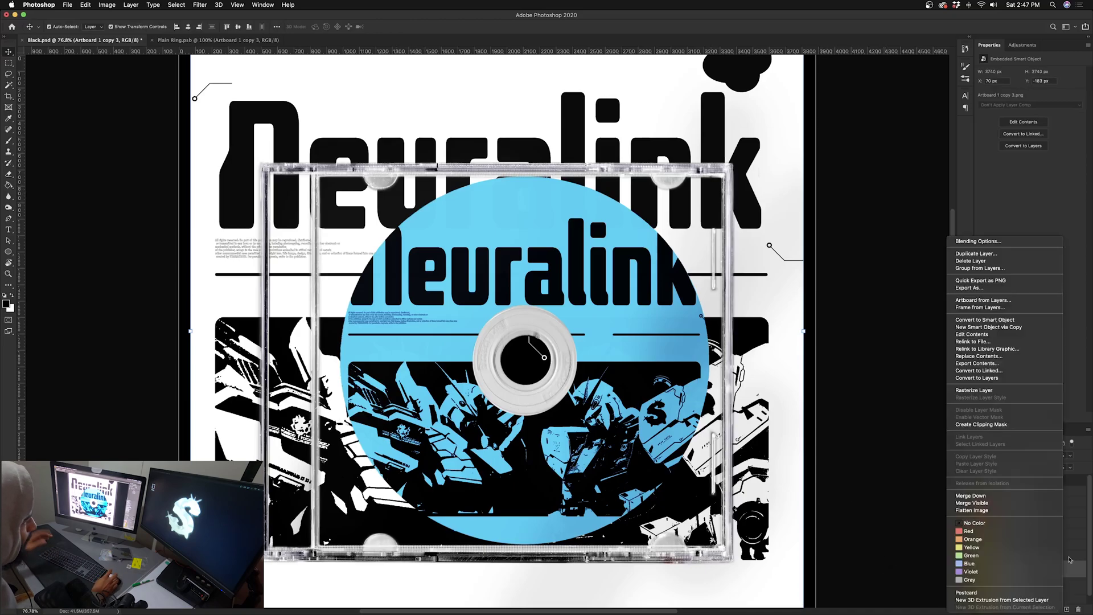
pyautogui.click(1022, 426)
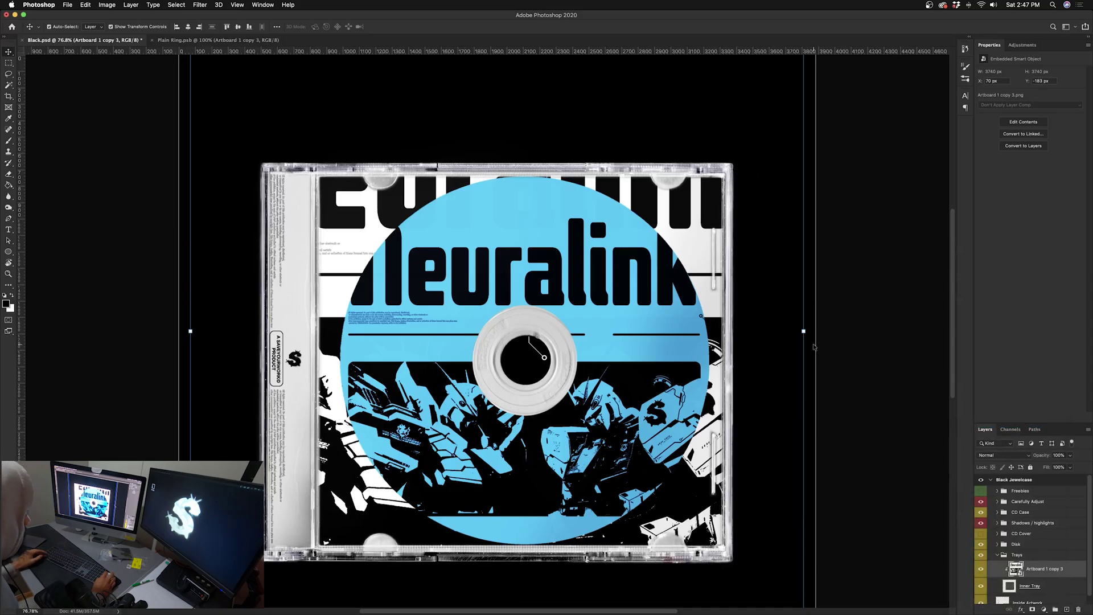
pyautogui.moveTo(804, 331); pyautogui.dragTo(784, 331)
pyautogui.moveTo(706, 332)
pyautogui.mouseDown()
pyautogui.moveTo(685, 336)
pyautogui.moveTo(703, 332)
pyautogui.mouseUp()
pyautogui.moveTo(656, 414); pyautogui.dragTo(672, 432)
pyautogui.moveTo(719, 345)
pyautogui.mouseDown()
pyautogui.moveTo(703, 361)
pyautogui.moveTo(721, 354)
pyautogui.mouseUp()
pyautogui.press('Return')
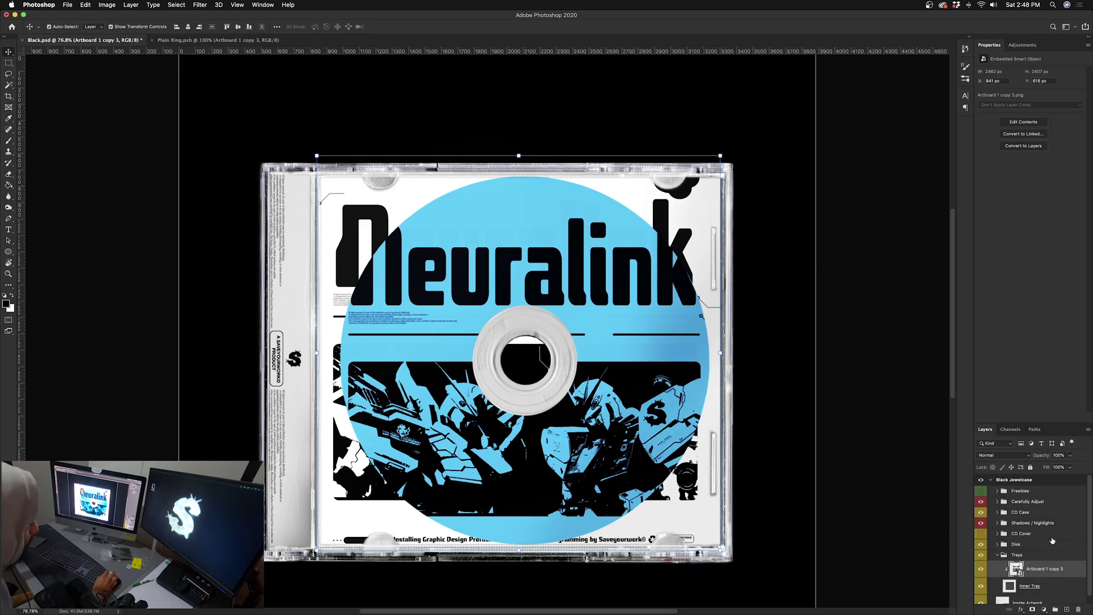
# Step: Try the Multiply blend mode on the tray artwork
pyautogui.click(996, 455)
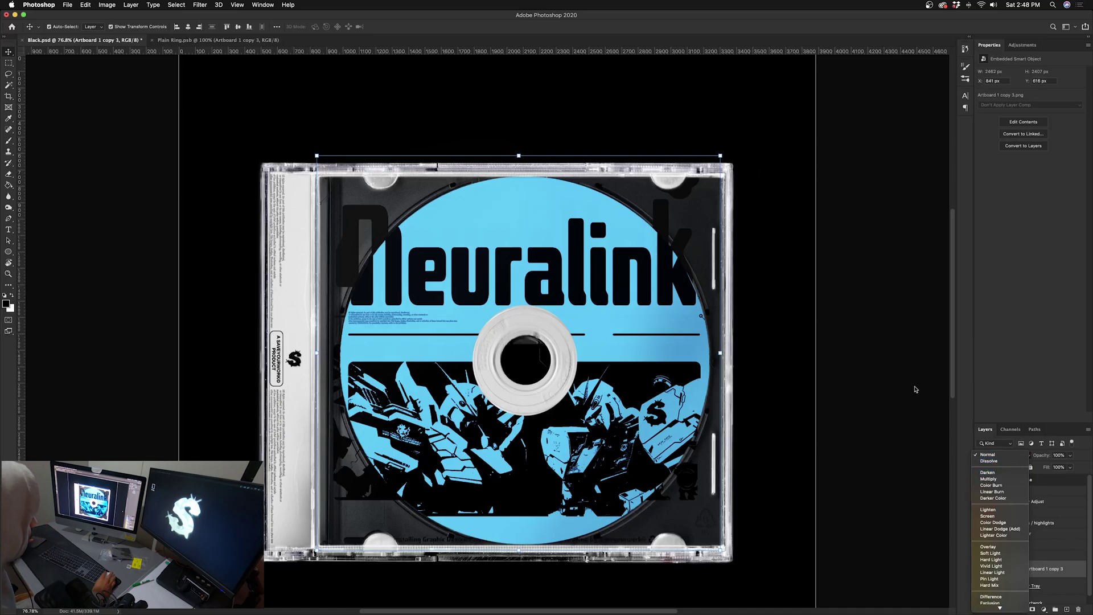
pyautogui.press('Escape')
pyautogui.scroll(5, 700, 348)
pyautogui.scroll(2, 695, 344)
pyautogui.click(1011, 455)
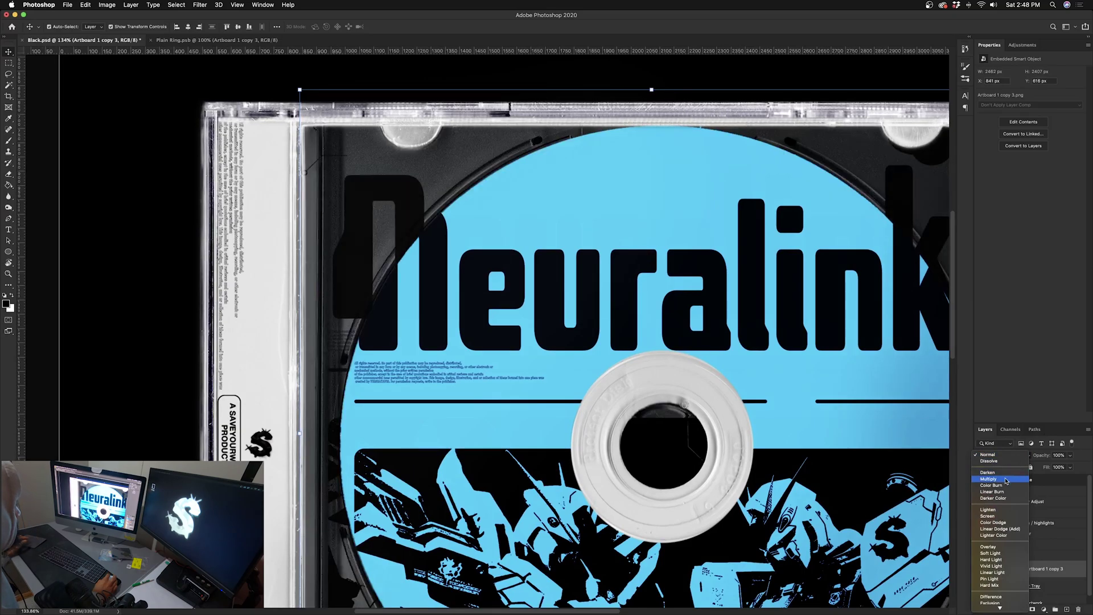
pyautogui.click(1006, 482)
pyautogui.scroll(-3, 824, 319)
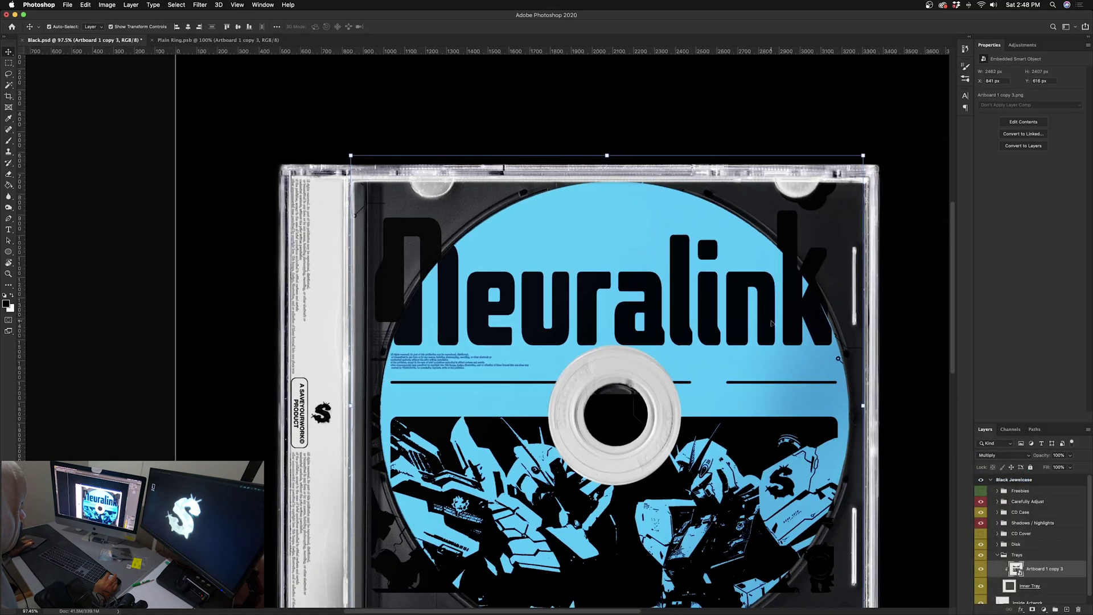
# Step: Select the outer case Shadow layer, collapse Shadows / highlights, and reselect the tray artwork
pyautogui.click(824, 319)
pyautogui.scroll(2, 824, 319)
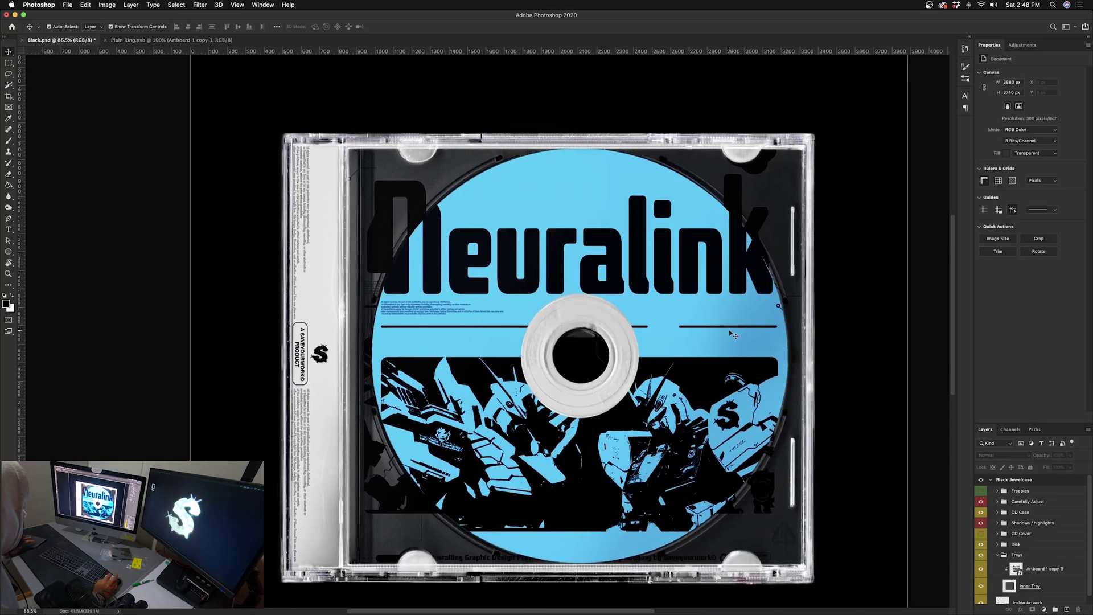
pyautogui.click(772, 166)
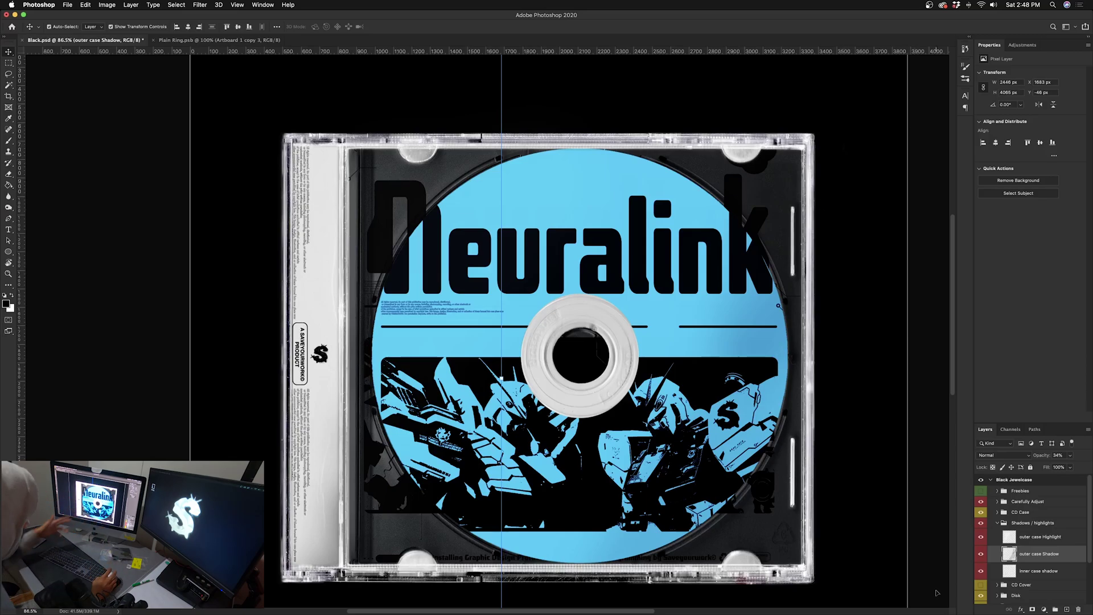
pyautogui.click(998, 524)
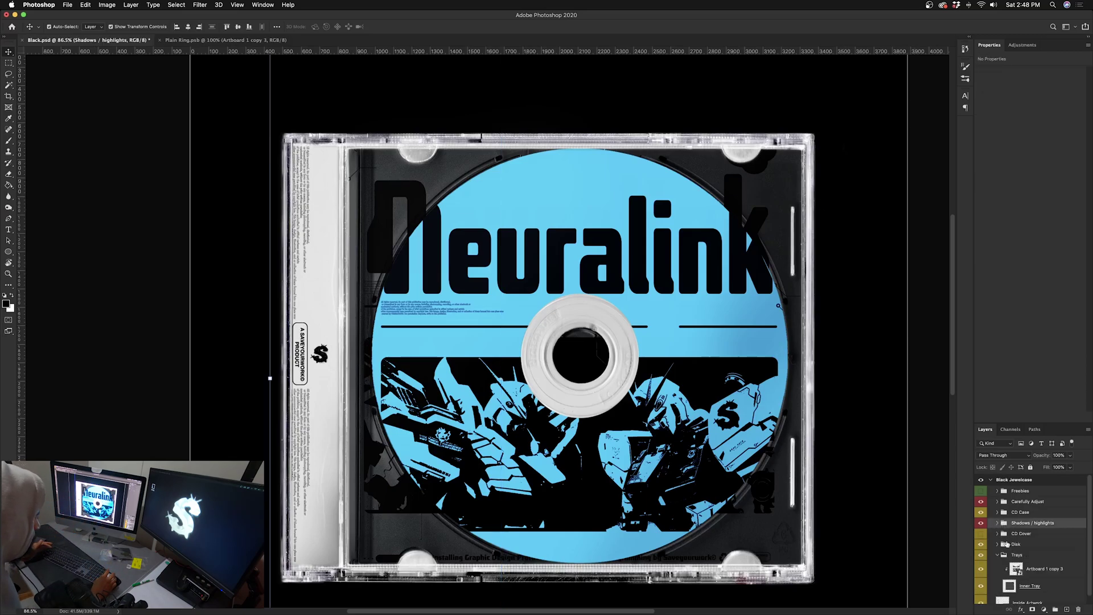
pyautogui.click(1014, 569)
# Step: Try Lighter Color, then set the tray artwork's blend mode to Difference
pyautogui.click(999, 456)
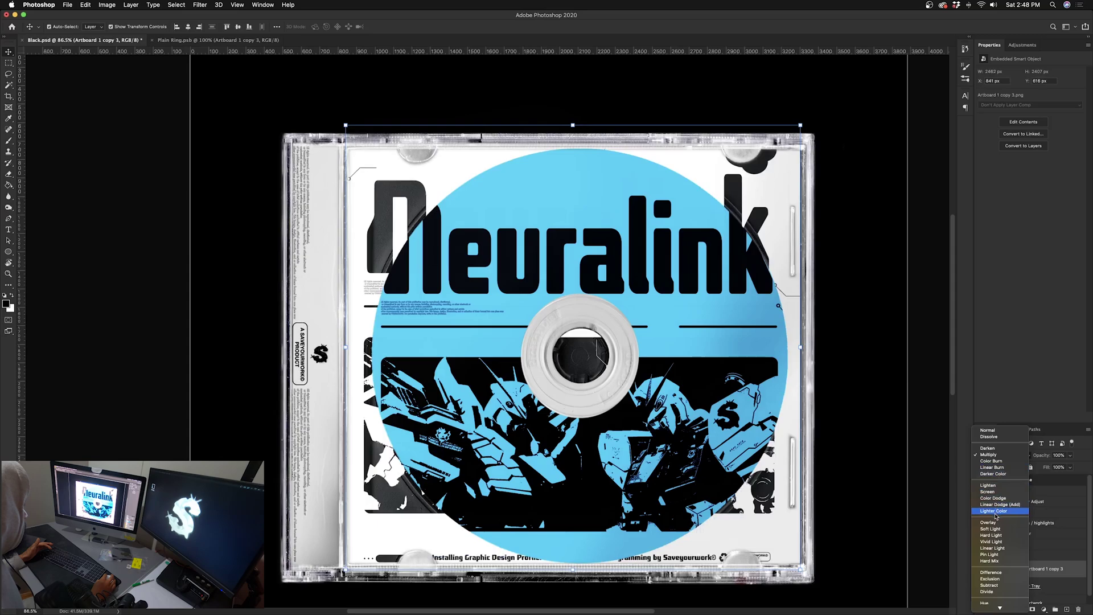
pyautogui.click(997, 511)
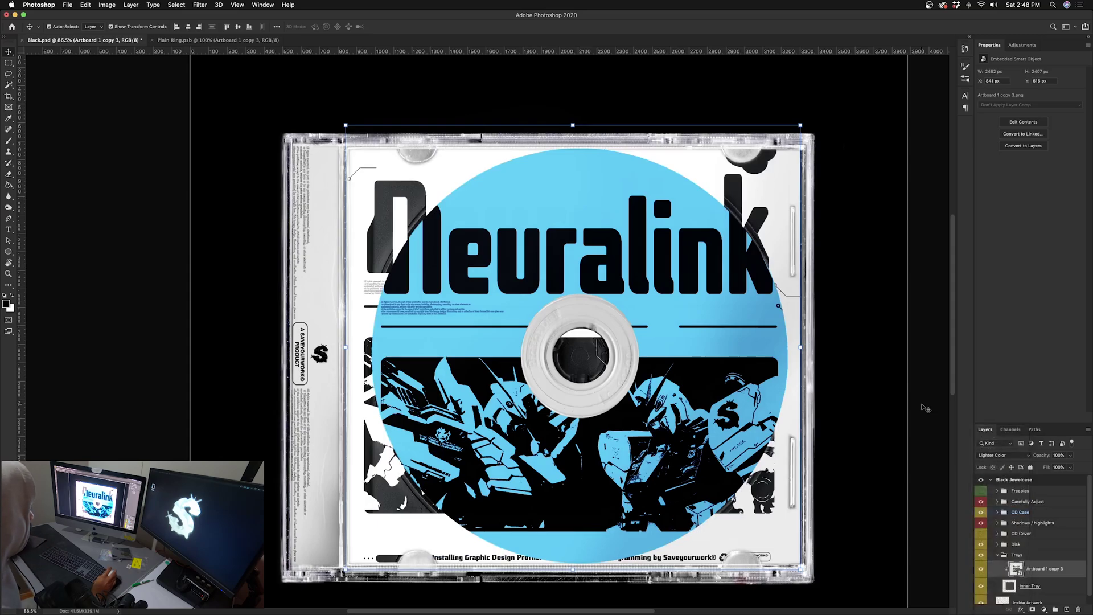
pyautogui.scroll(5, 740, 270)
pyautogui.scroll(4, 740, 270)
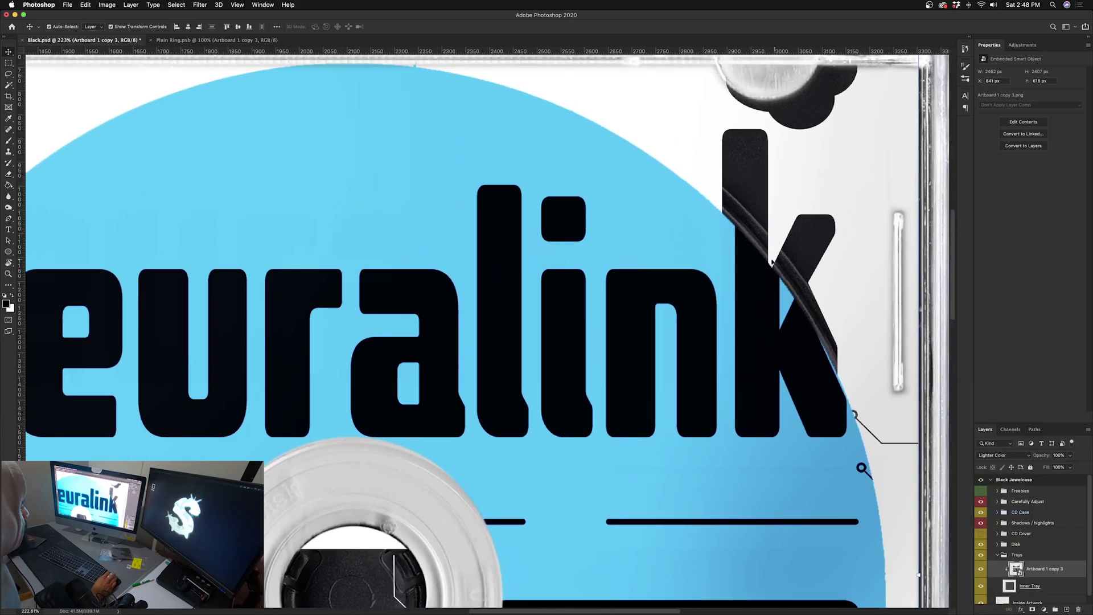
pyautogui.scroll(-9, 768, 250)
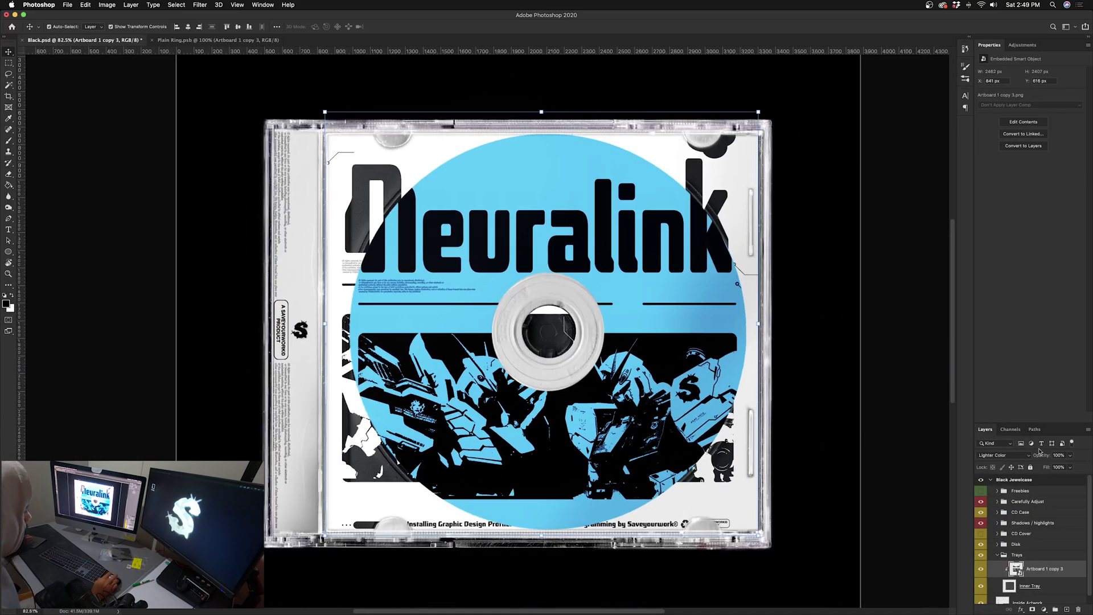
pyautogui.click(1022, 455)
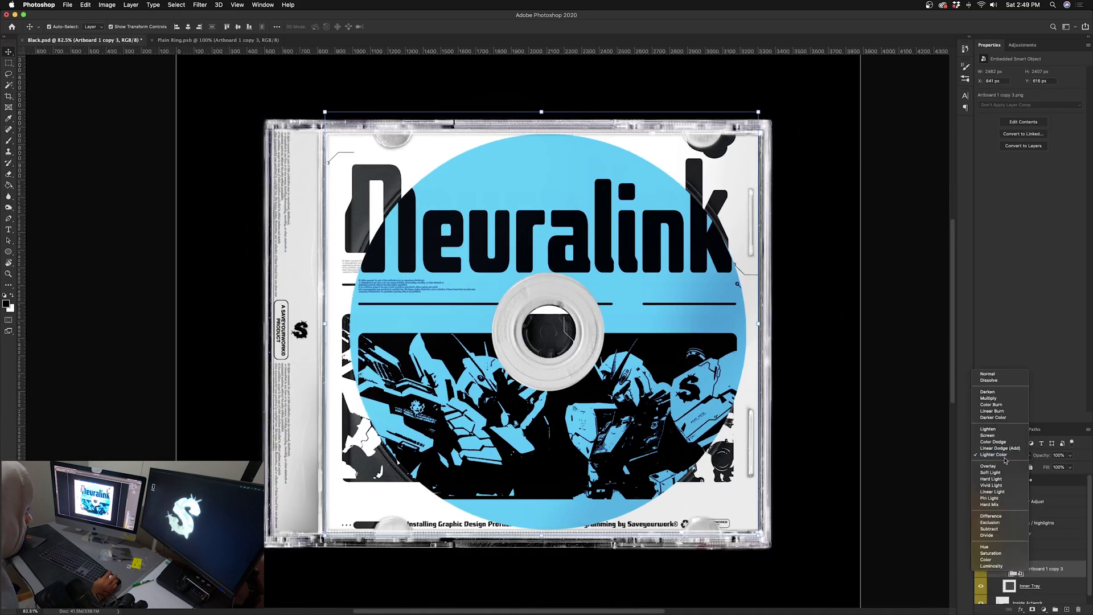
pyautogui.click(997, 519)
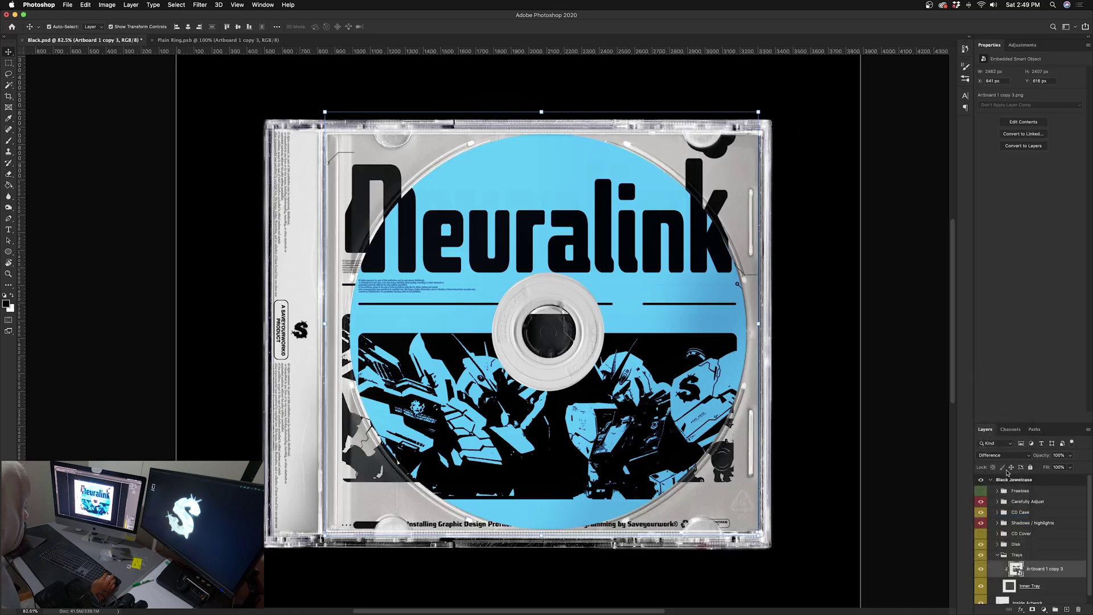
# Step: Add a Gradient Map clipped to the tray artwork using a deep Blues preset
pyautogui.click(1022, 45)
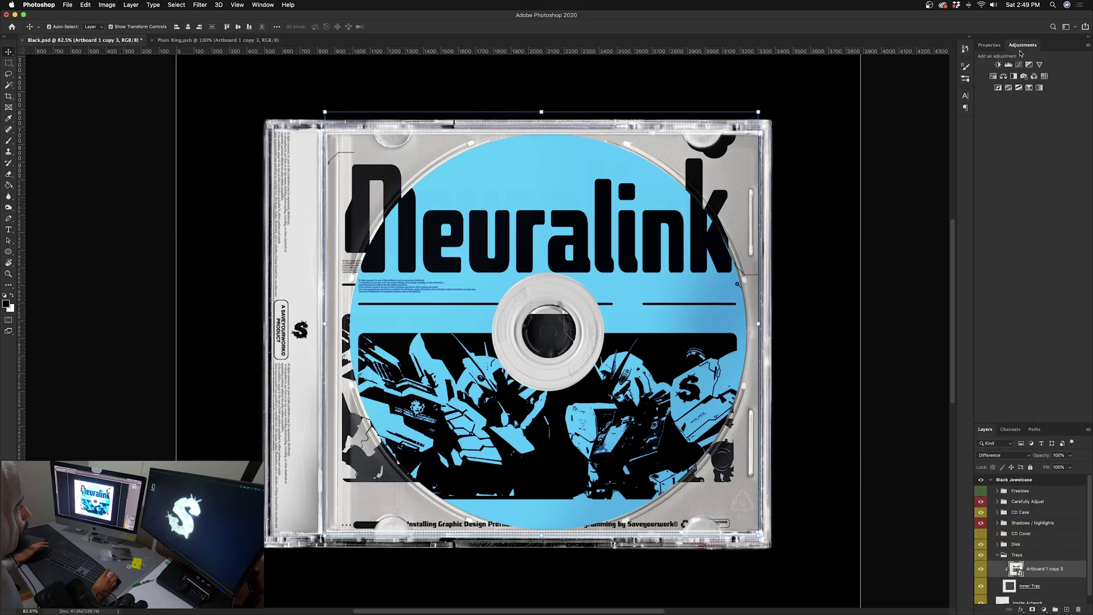
pyautogui.click(1029, 83)
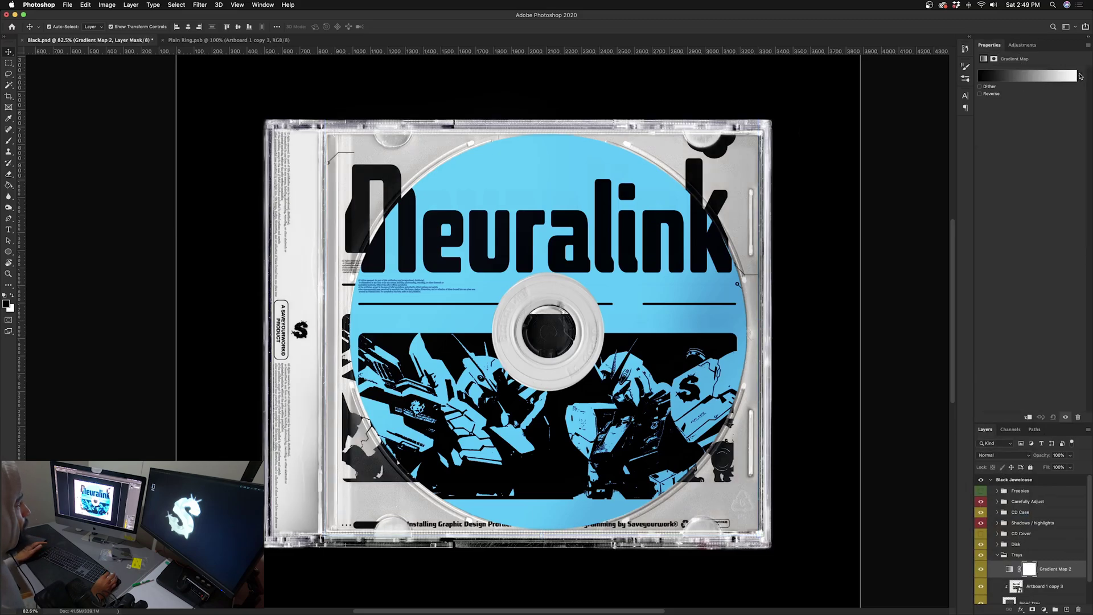
pyautogui.click(1080, 76)
pyautogui.rightClick(1076, 569)
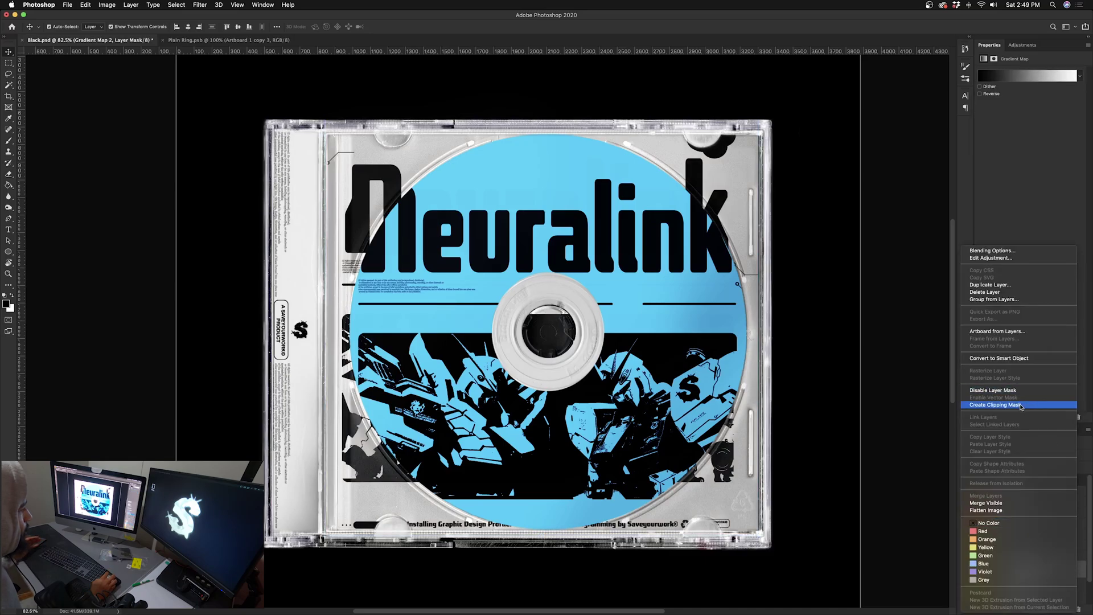
pyautogui.click(999, 404)
pyautogui.click(1079, 76)
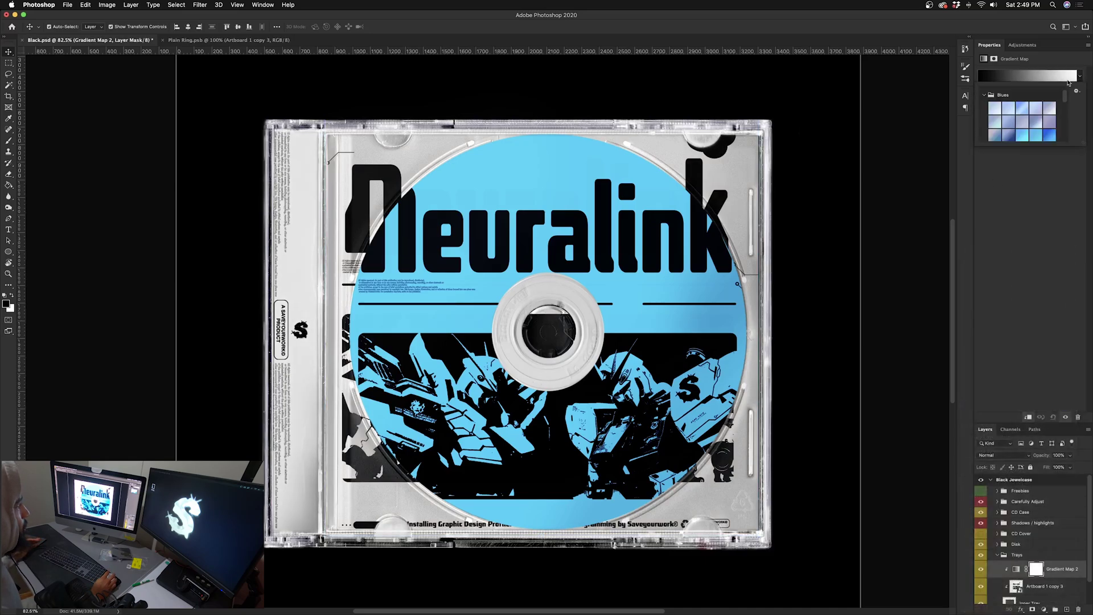
pyautogui.click(1046, 137)
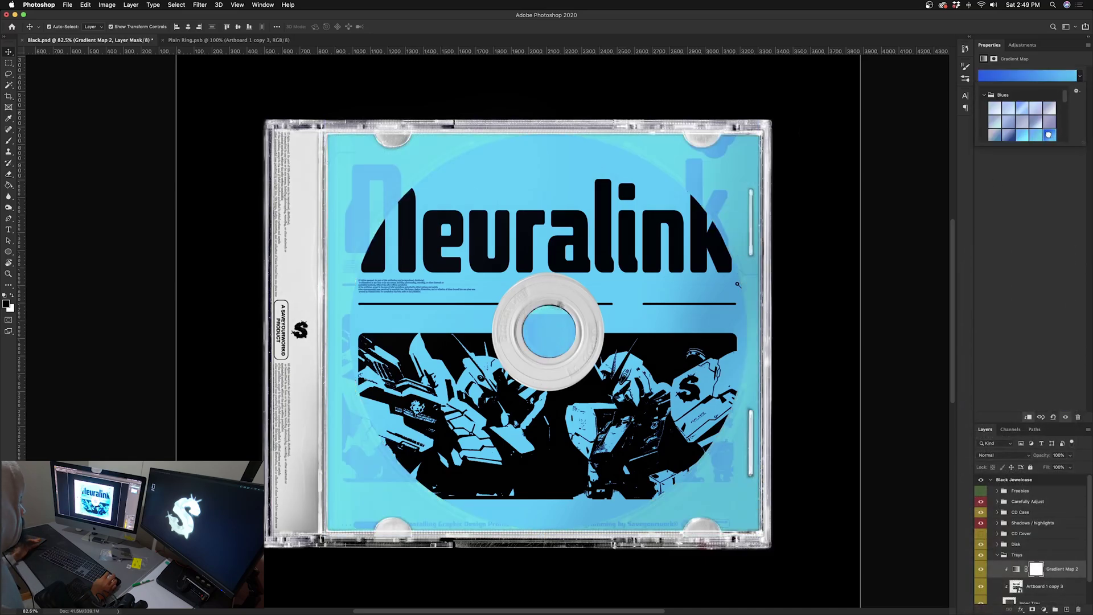
pyautogui.click(1048, 135)
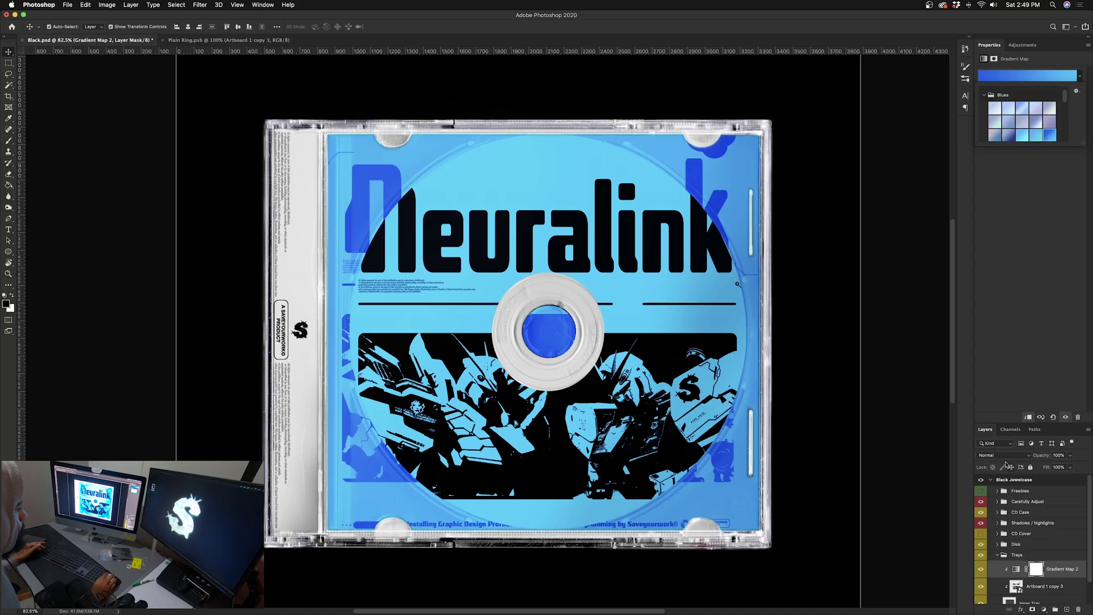
# Step: Set the gradient map to Darker Color and reverse its colours
pyautogui.click(1000, 456)
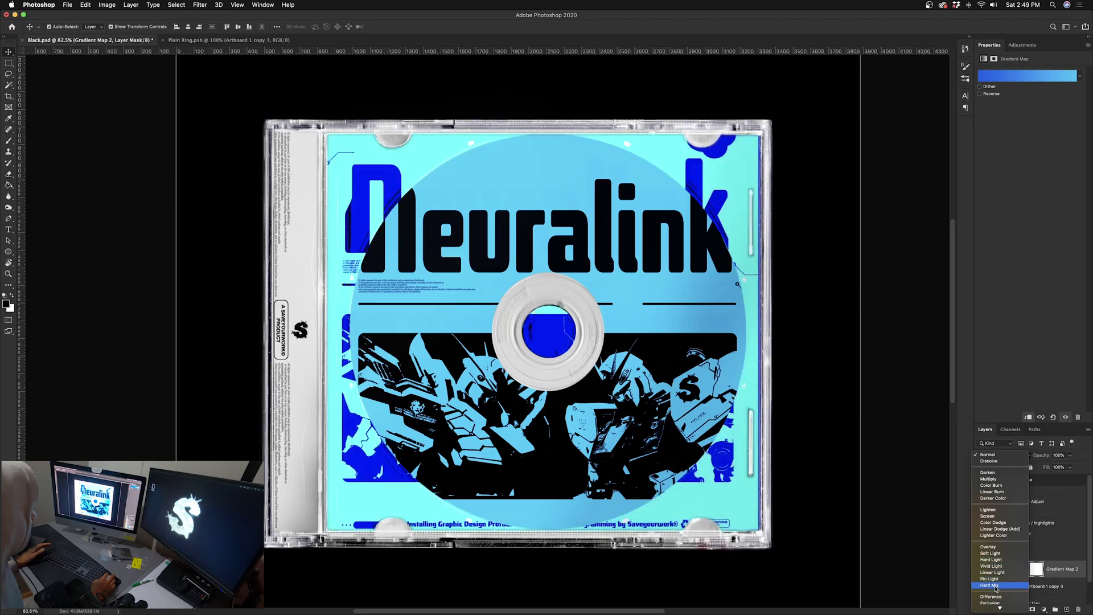
pyautogui.click(1002, 500)
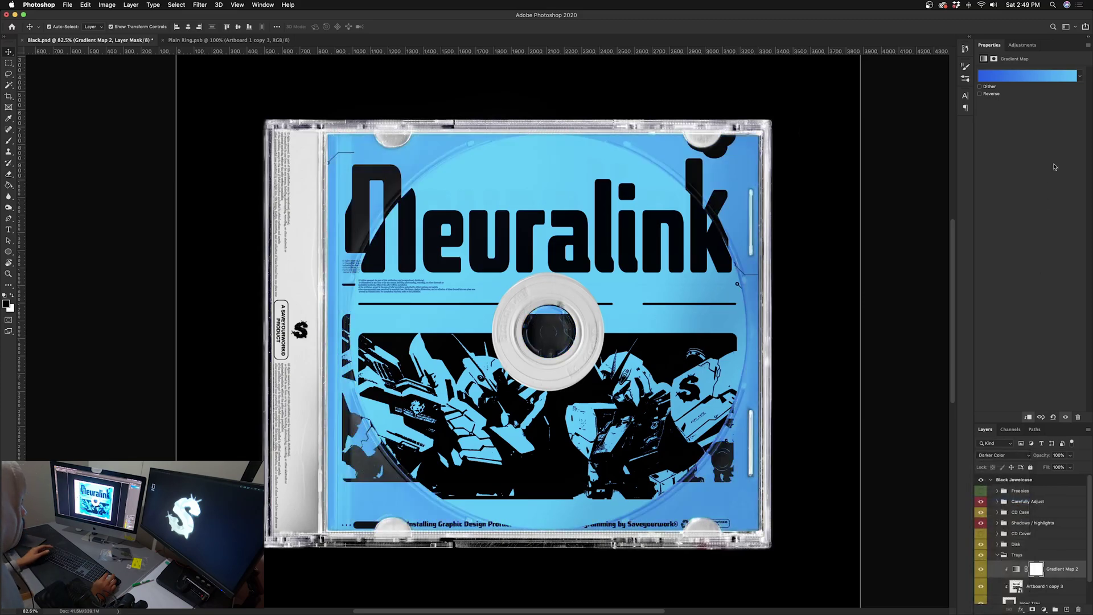
pyautogui.click(979, 94)
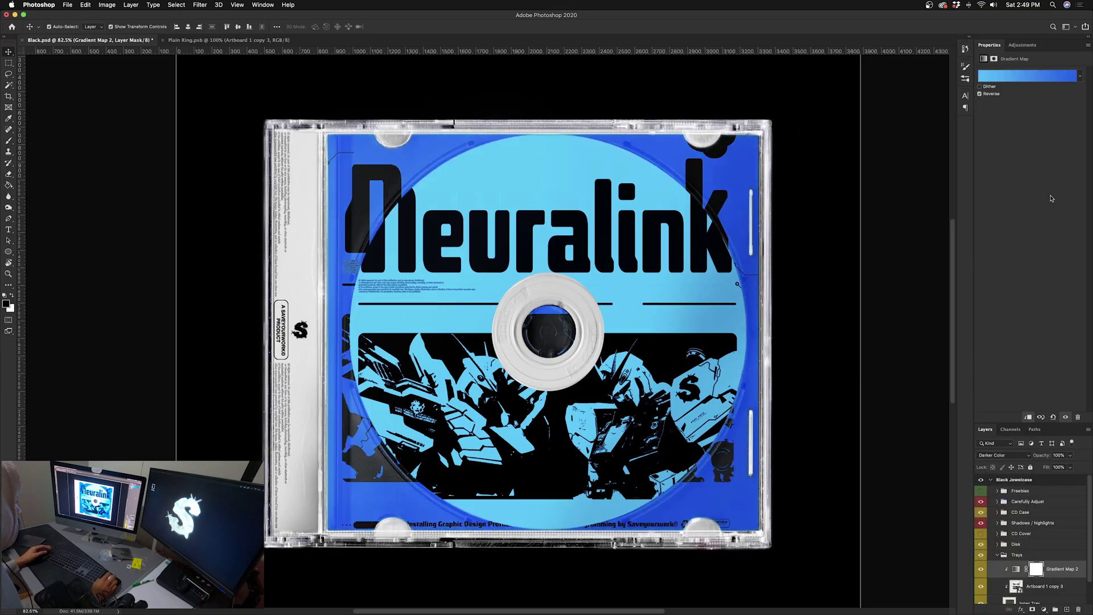
# Step: Select the CD Case group, undo a stray Highlight move, and collapse the Shadows / highlights and Trays groups
pyautogui.click(317, 252)
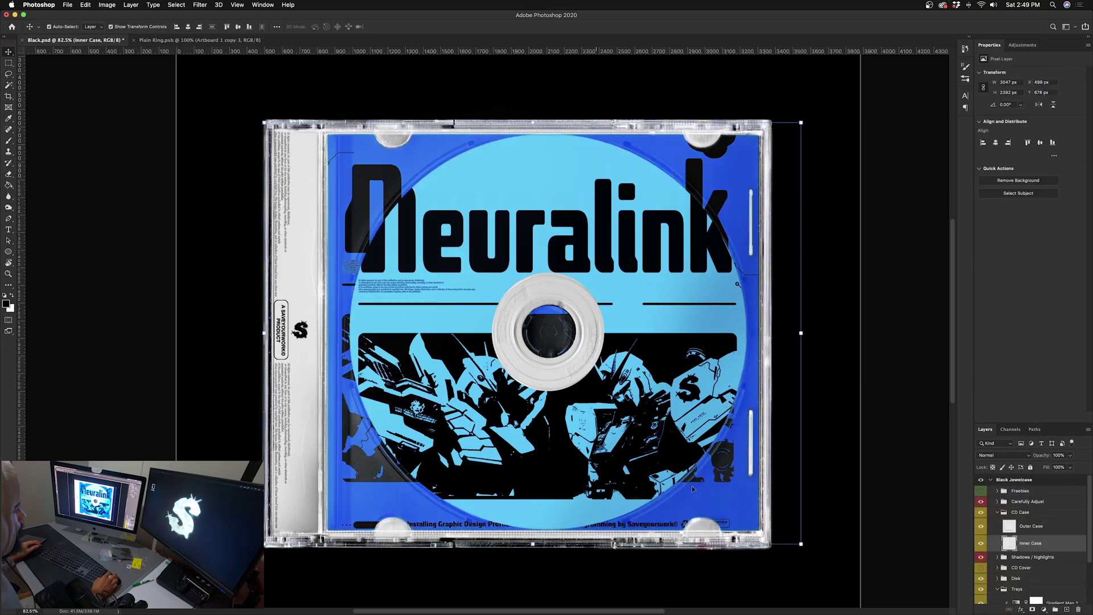
pyautogui.click(997, 512)
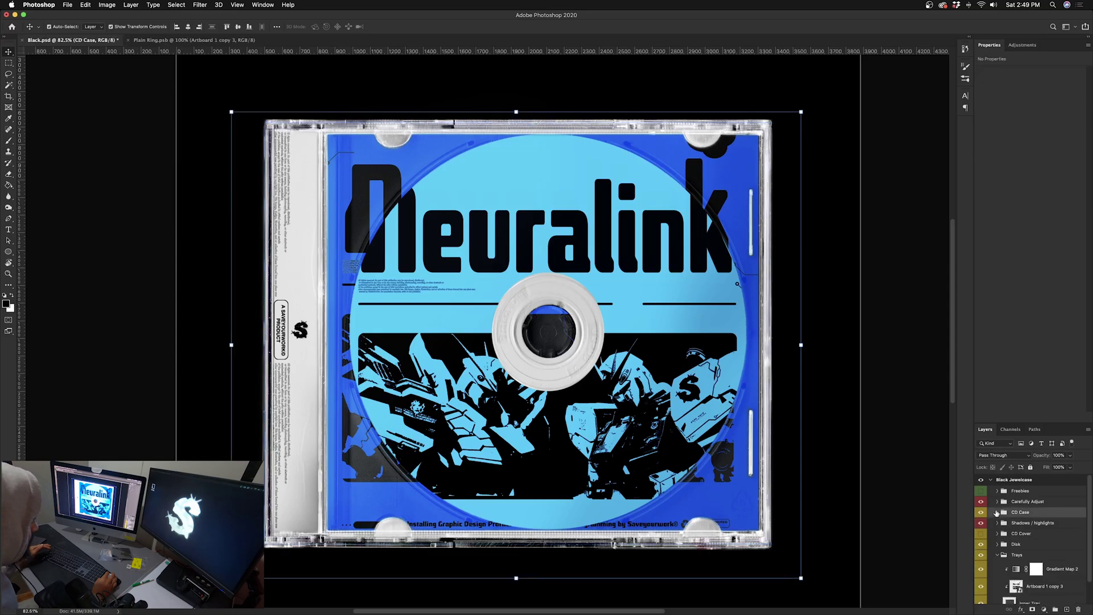
pyautogui.moveTo(221, 278)
pyautogui.mouseDown()
pyautogui.moveTo(260, 278)
pyautogui.moveTo(205, 278)
pyautogui.mouseUp()
pyautogui.press('super+z')
pyautogui.click(1002, 523)
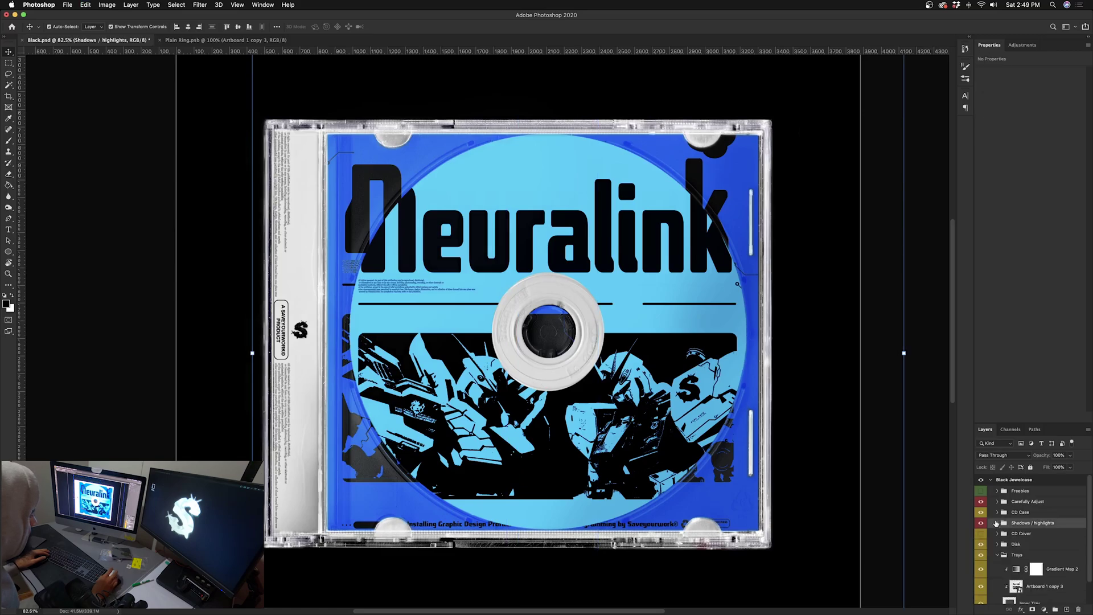
pyautogui.scroll(-1, 997, 526)
pyautogui.click(998, 530)
pyautogui.click(997, 532)
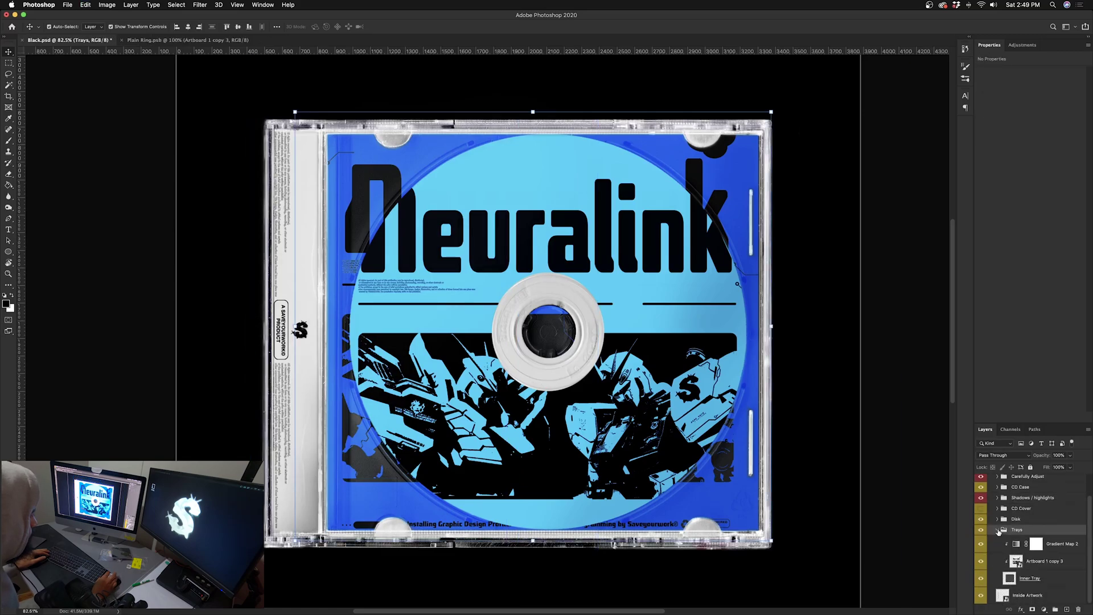
pyautogui.click(997, 530)
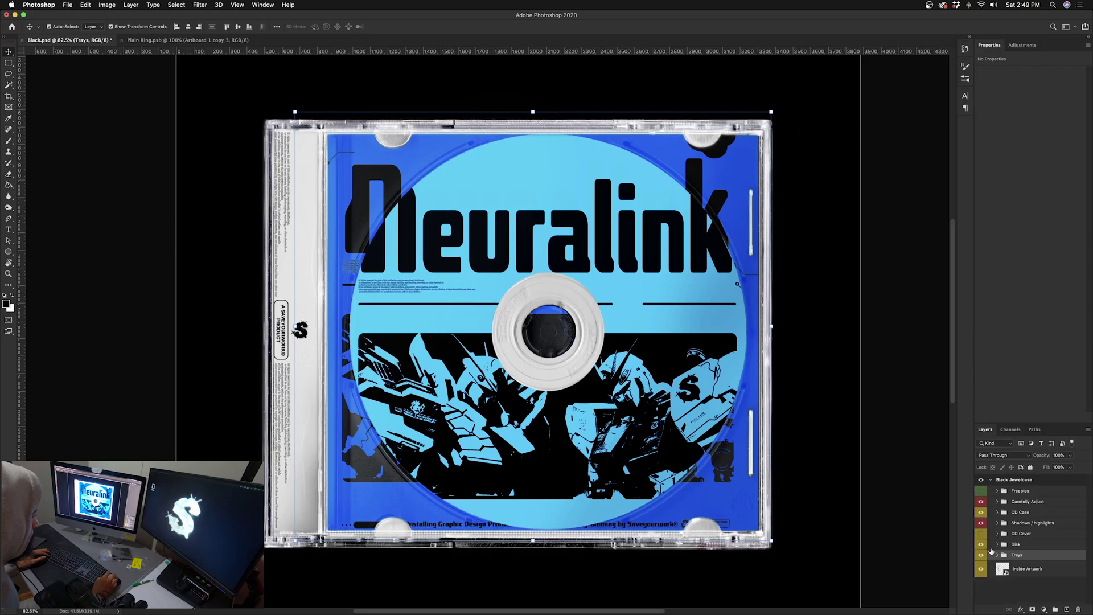
# Step: Toggle the Inside Artwork spine layer off and on to compare the case with and without it
pyautogui.click(999, 568)
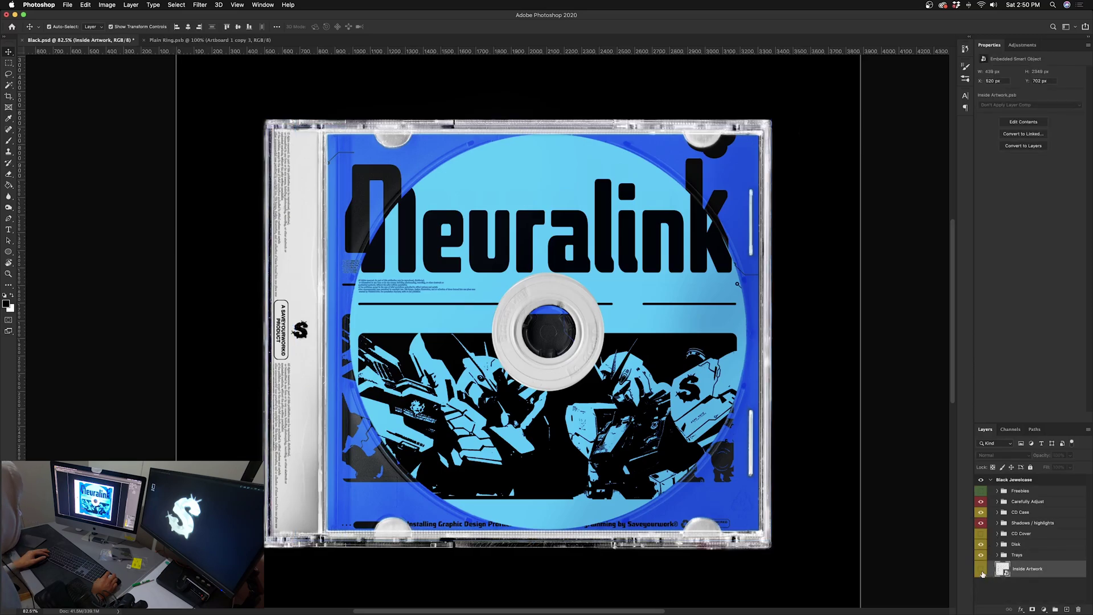
pyautogui.click(981, 571)
pyautogui.click(982, 570)
pyautogui.click(981, 570)
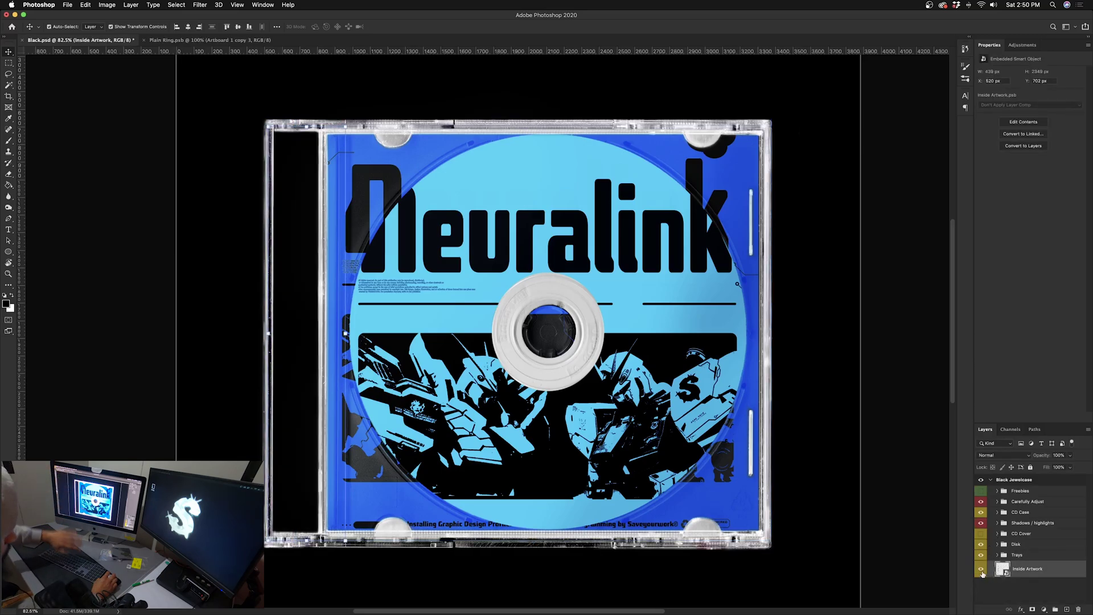
pyautogui.click(981, 570)
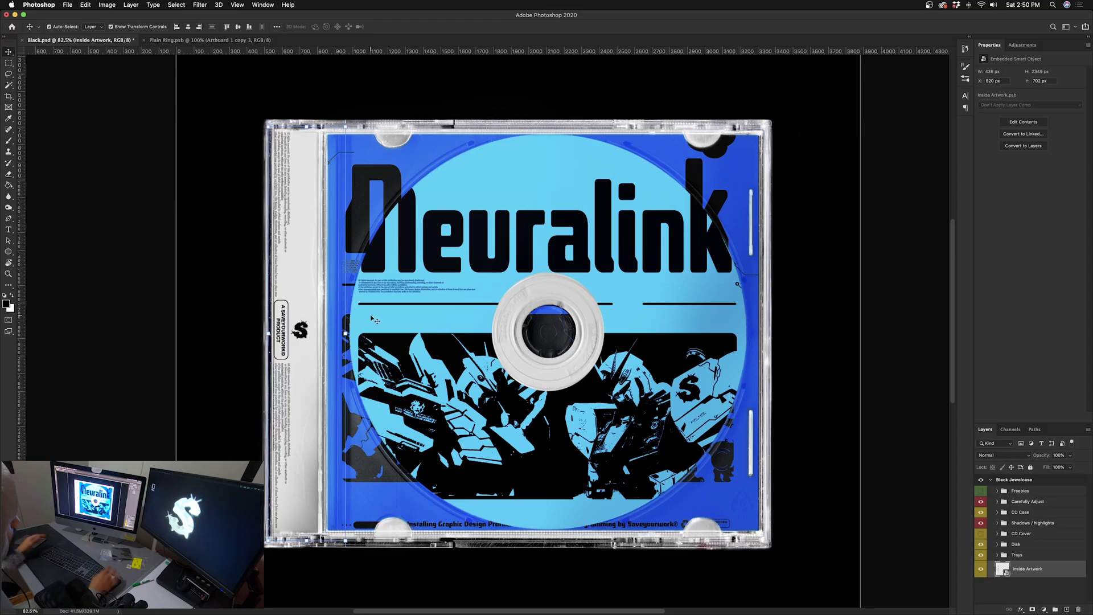
# Step: Open the Inside Artwork smart object and delete its logo, label and White outline text layers
pyautogui.scroll(5, 228, 276)
pyautogui.hscroll(-3, 264, 268)
pyautogui.scroll(2, 264, 268)
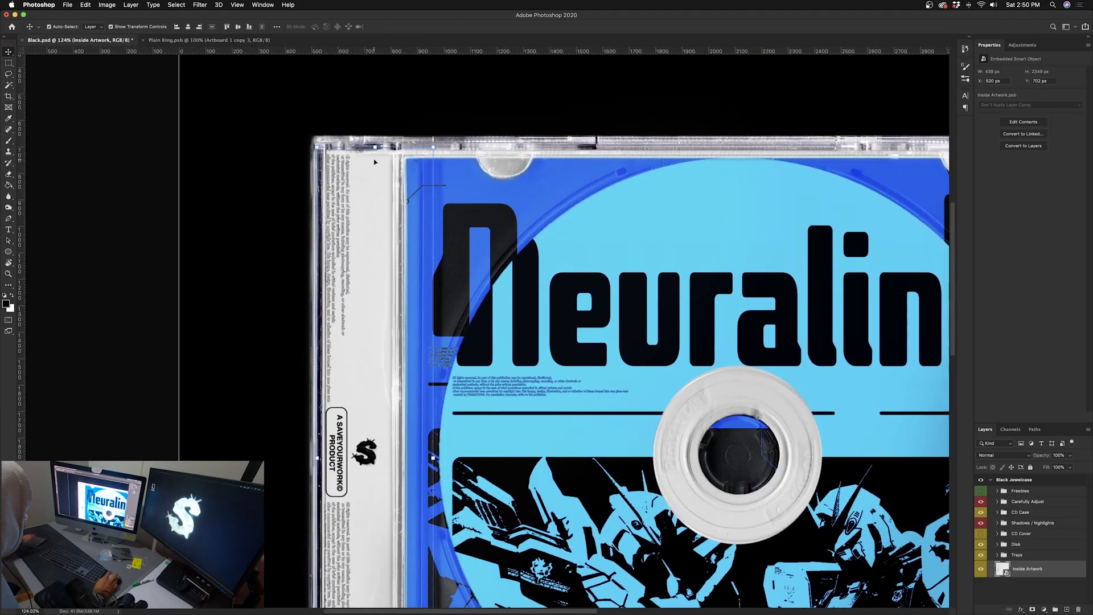
pyautogui.scroll(-2, 409, 221)
pyautogui.scroll(-2, 408, 219)
pyautogui.scroll(-4, 408, 218)
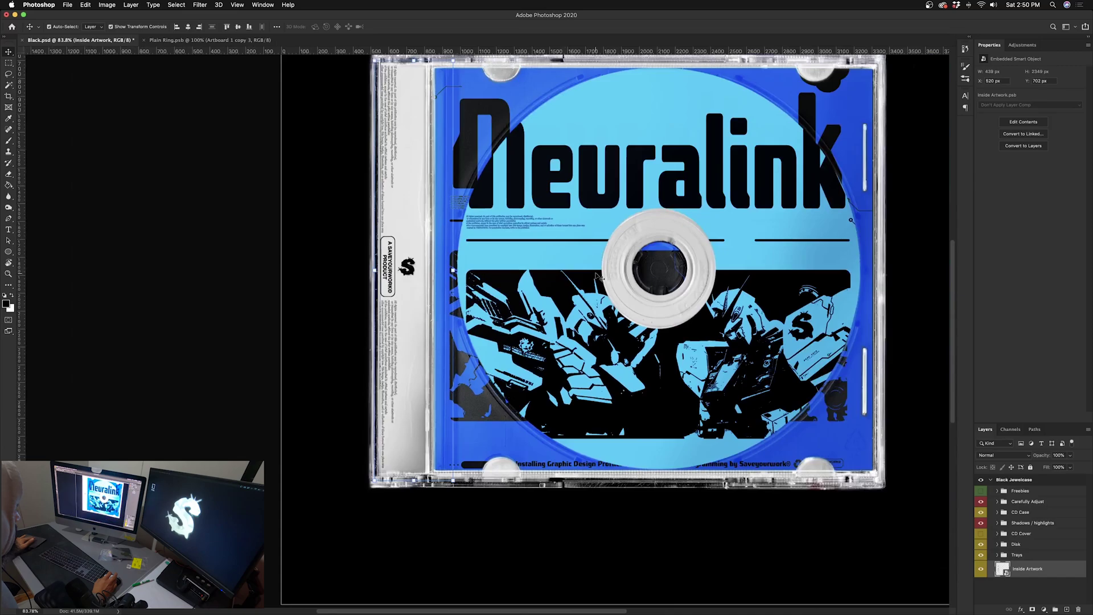
pyautogui.hscroll(2, 599, 278)
pyautogui.scroll(1, 599, 273)
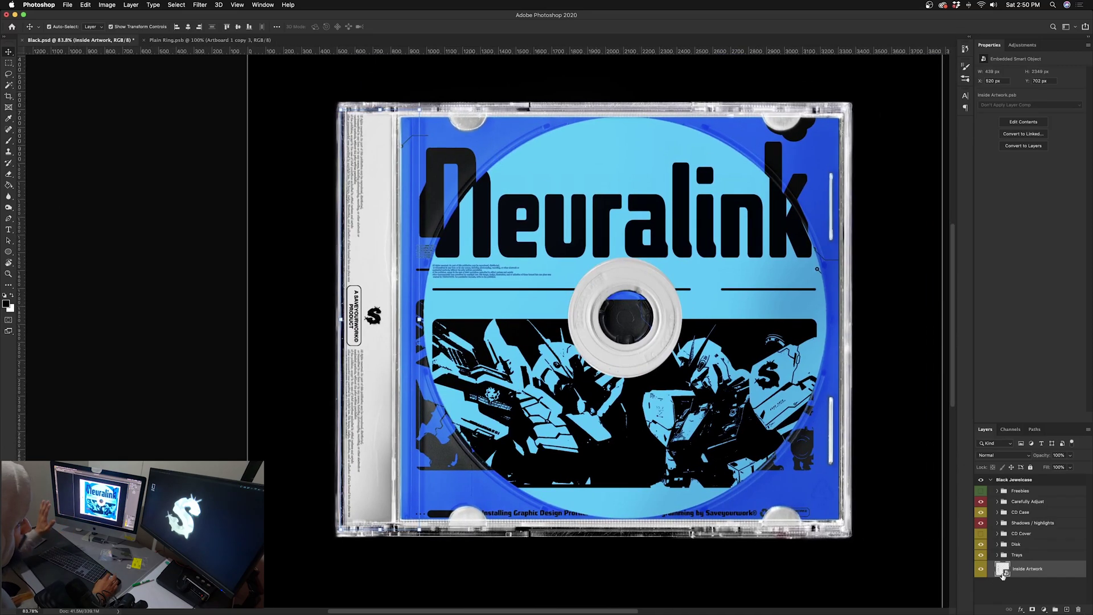
pyautogui.doubleClick(1003, 569)
pyautogui.press('Delete')
pyautogui.press('Delete')
pyautogui.press('Delete')
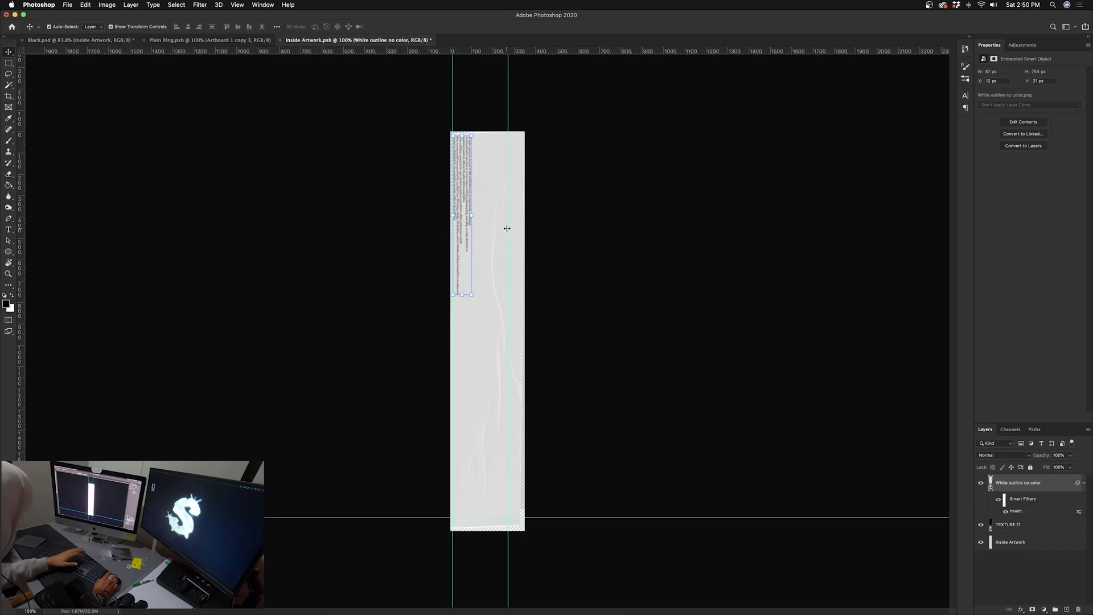
pyautogui.press('Delete')
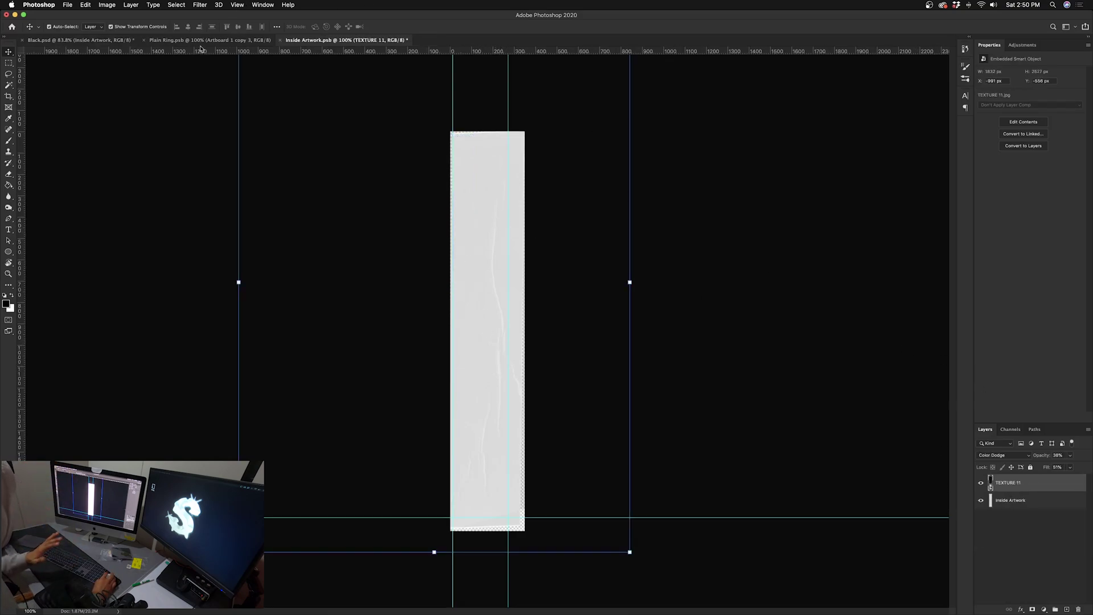
# Step: Fit the spine strip, then return to the Black.psd mockup via the Plain Ring tab and zoom out
pyautogui.press('super+0')
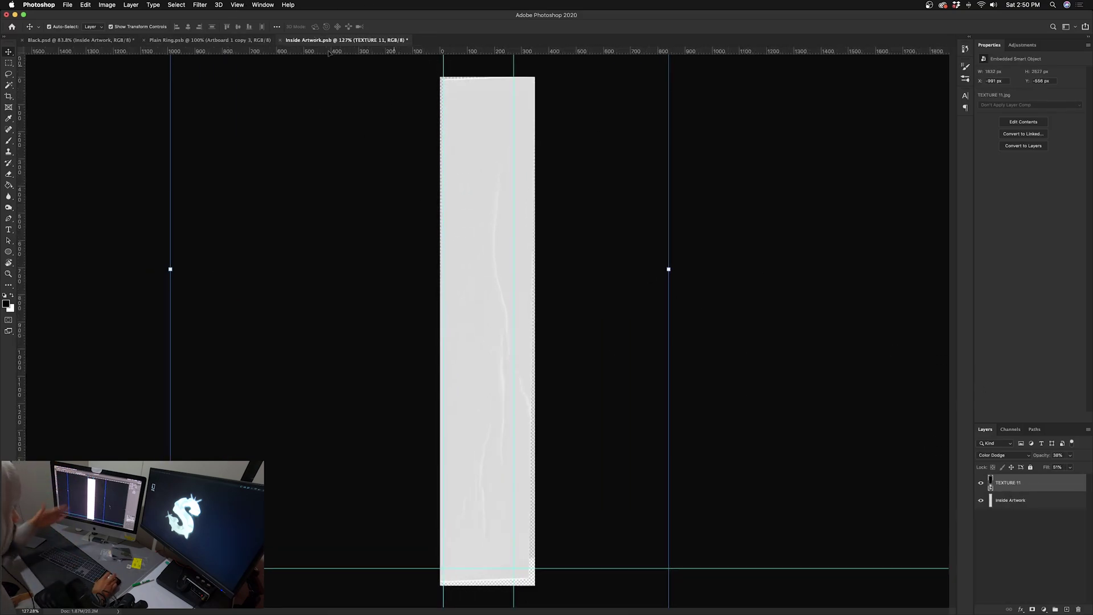
pyautogui.click(208, 40)
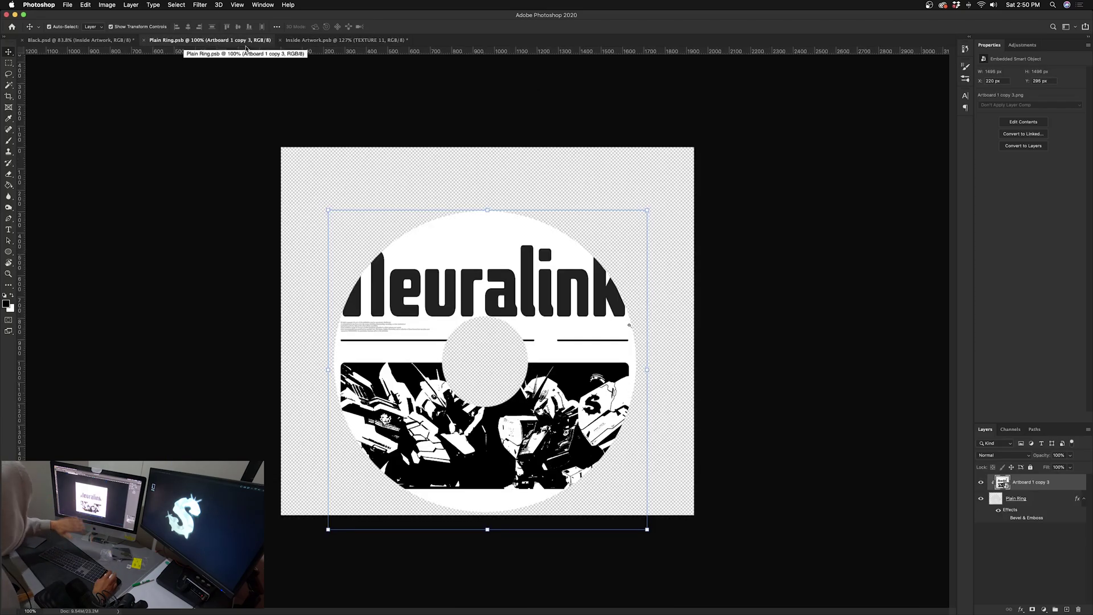
pyautogui.click(88, 40)
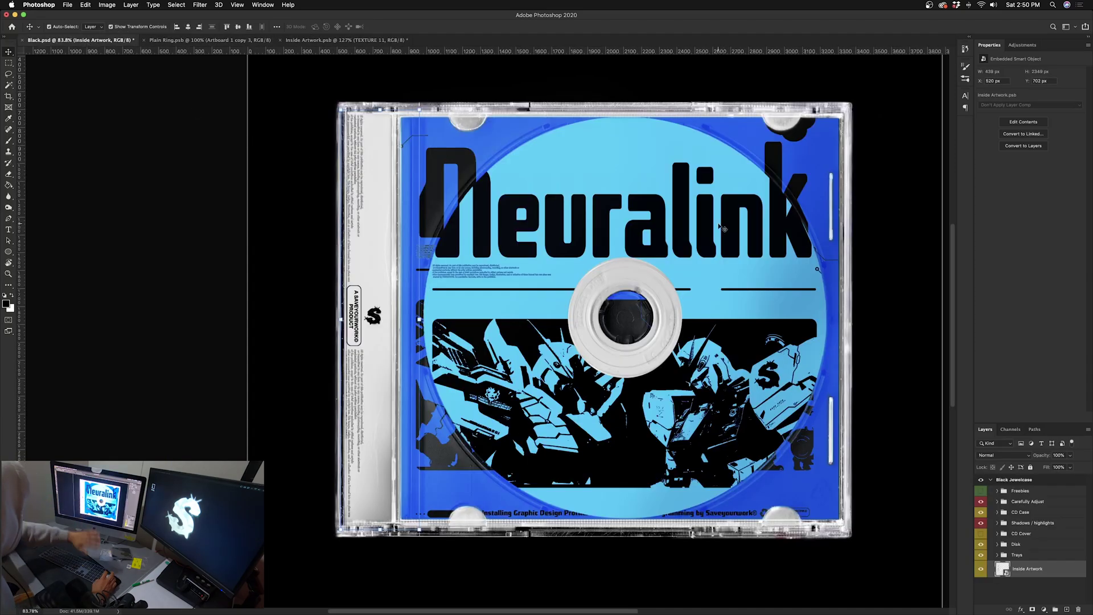
pyautogui.hscroll(2, 720, 222)
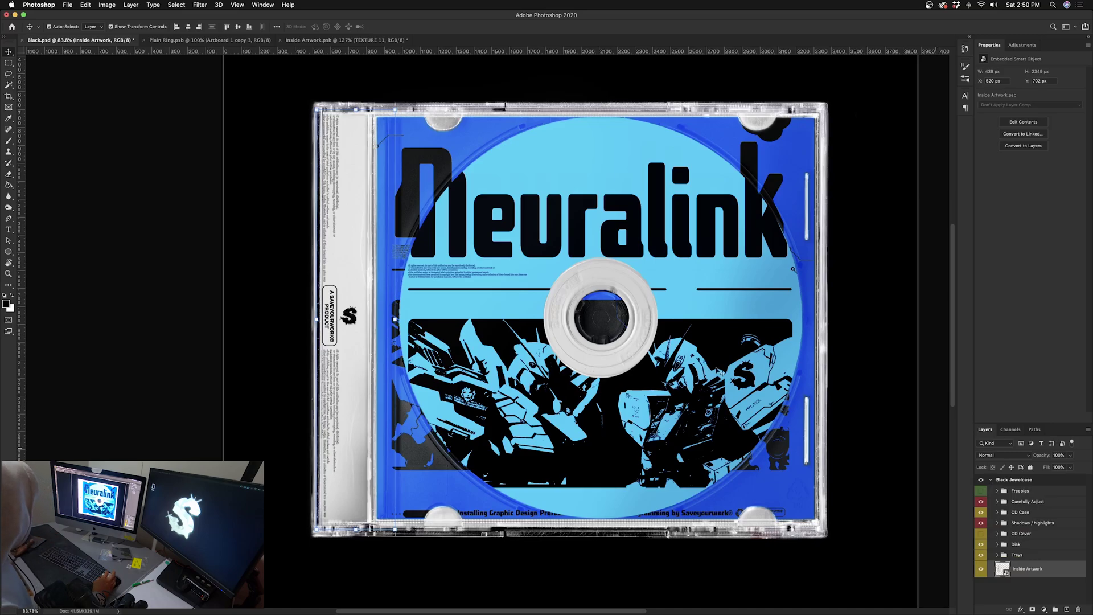
pyautogui.press('super+minus')
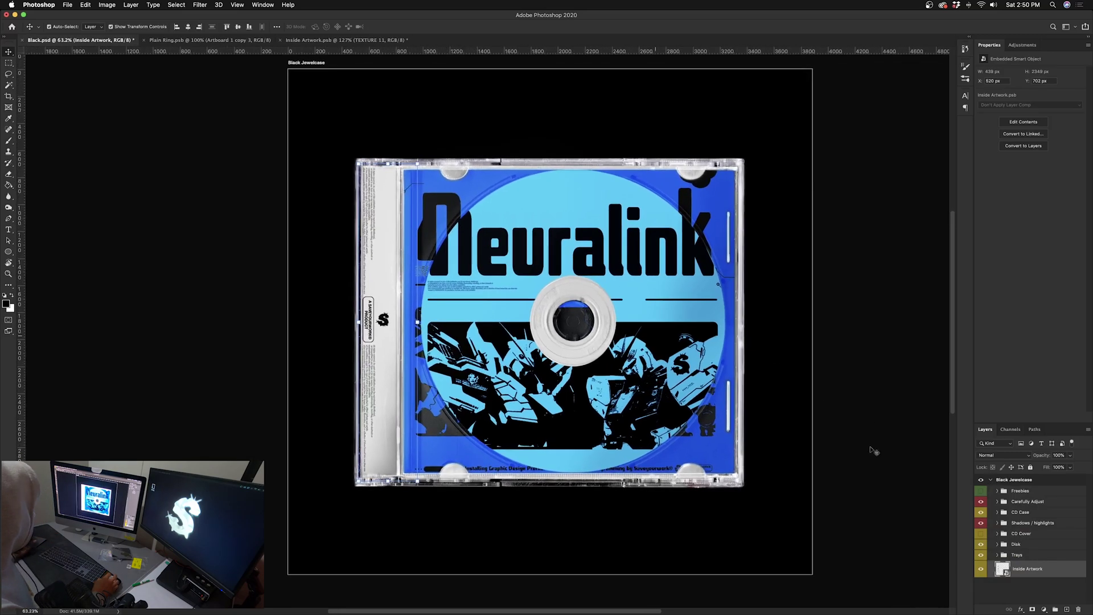
# Step: Toggle the Freebies group on and off, then flip Carefully Adjust off and back on
pyautogui.click(983, 491)
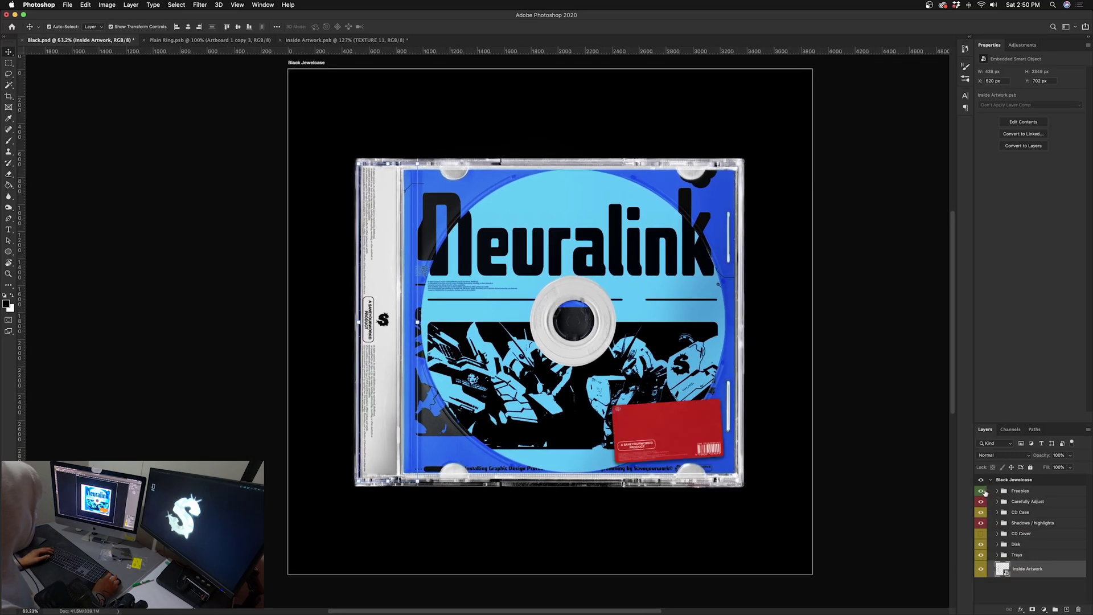
pyautogui.click(982, 491)
pyautogui.click(981, 502)
pyautogui.click(981, 502)
pyautogui.scroll(5, 564, 332)
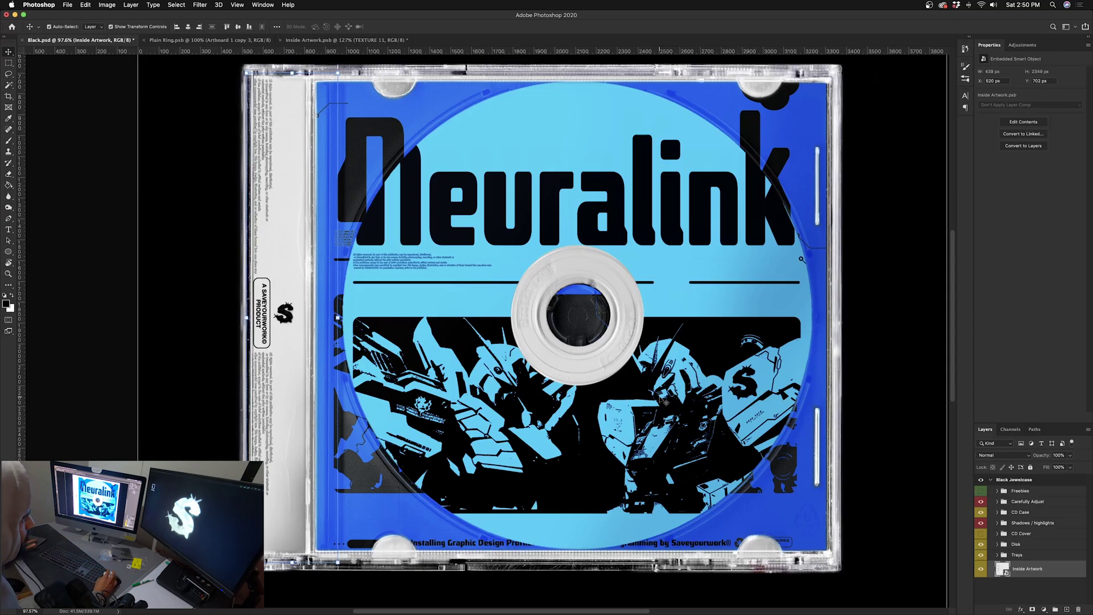
# Step: Zoom out and repeatedly toggle the Carefully Adjust group to compare the mockup with and without it
pyautogui.press('super+minus')
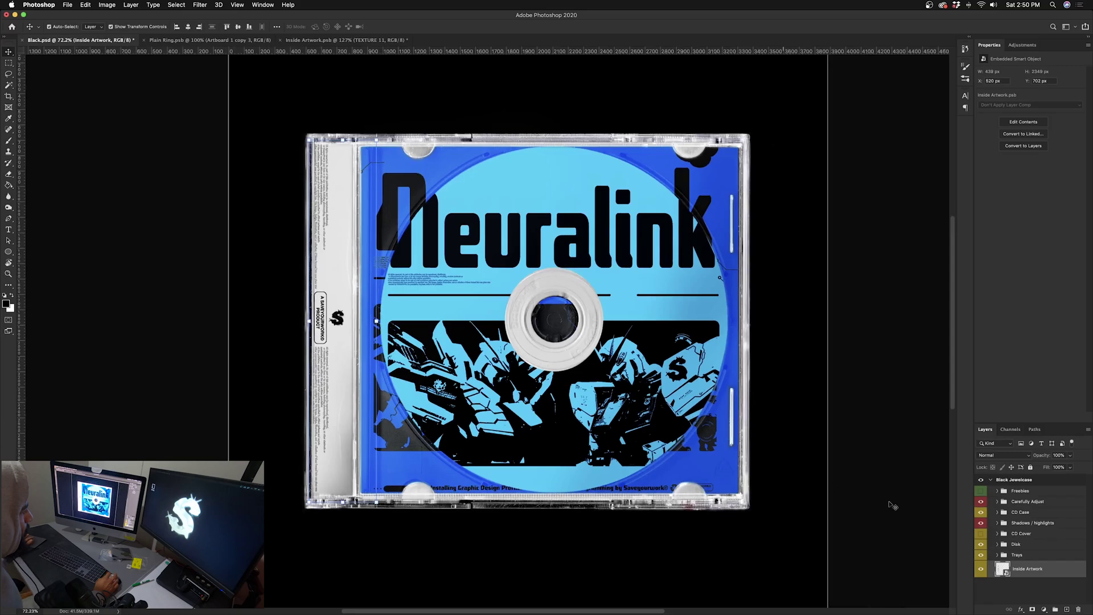
pyautogui.click(982, 502)
pyautogui.scroll(3, 571, 300)
pyautogui.scroll(-1, 571, 300)
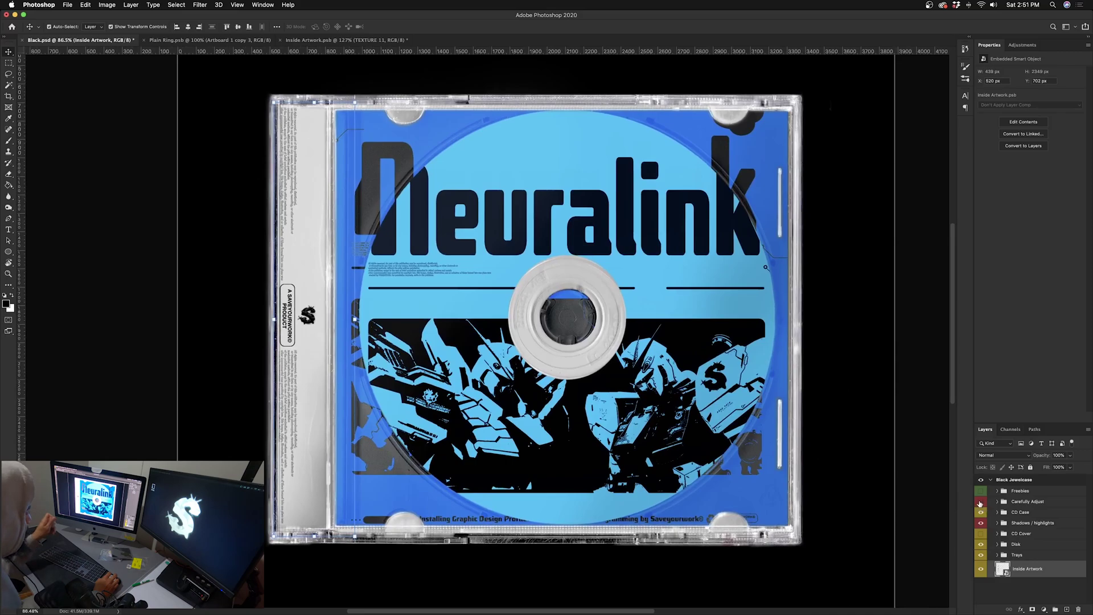
pyautogui.click(979, 502)
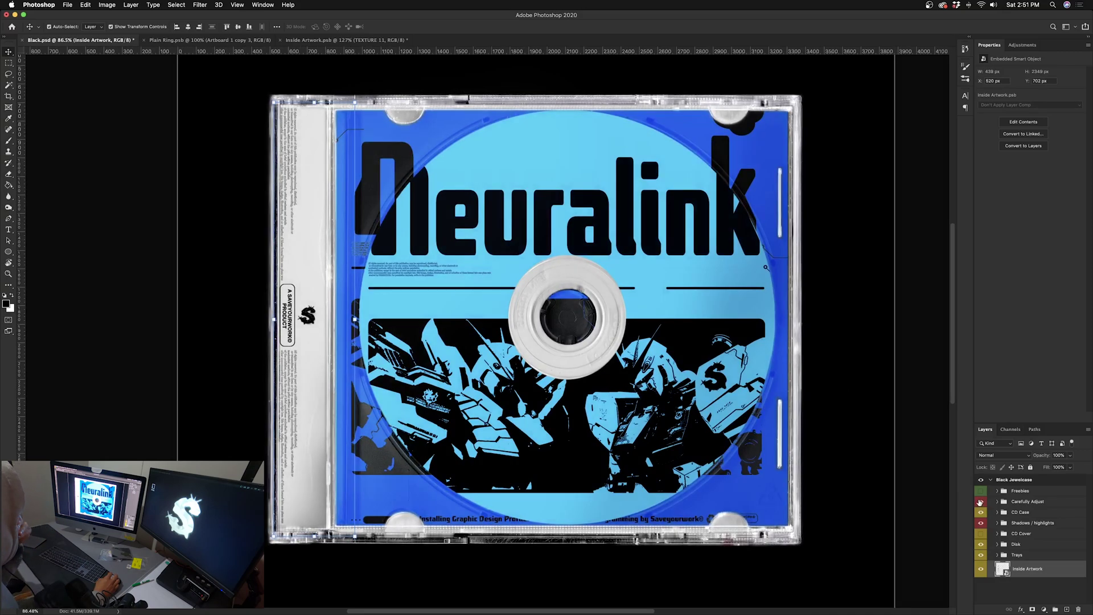
pyautogui.click(980, 503)
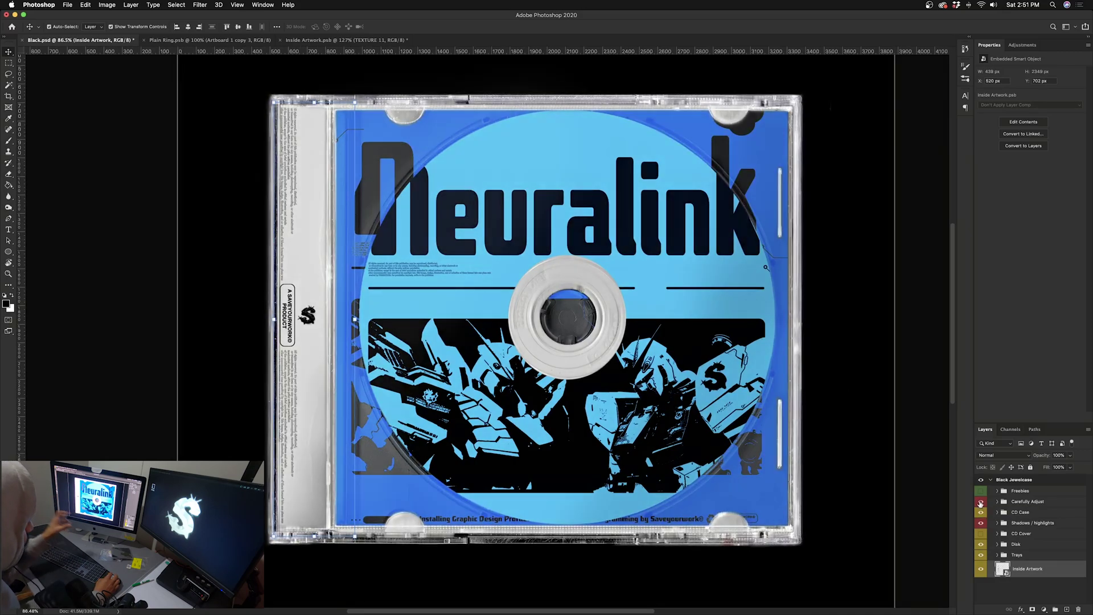
pyautogui.click(980, 503)
pyautogui.click(980, 504)
pyautogui.click(980, 504)
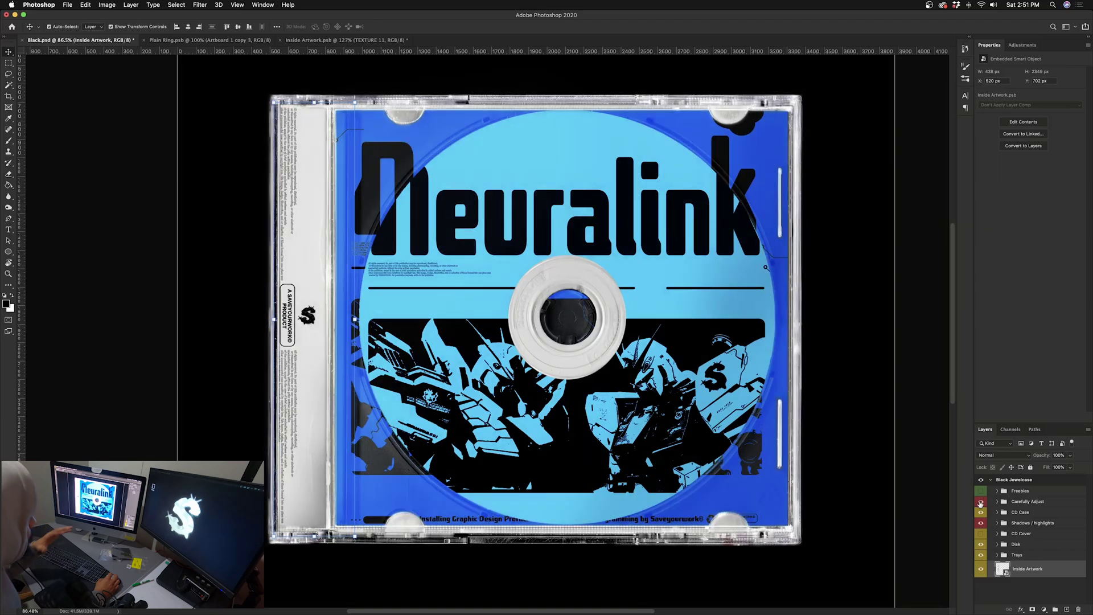
pyautogui.click(980, 504)
pyautogui.click(979, 503)
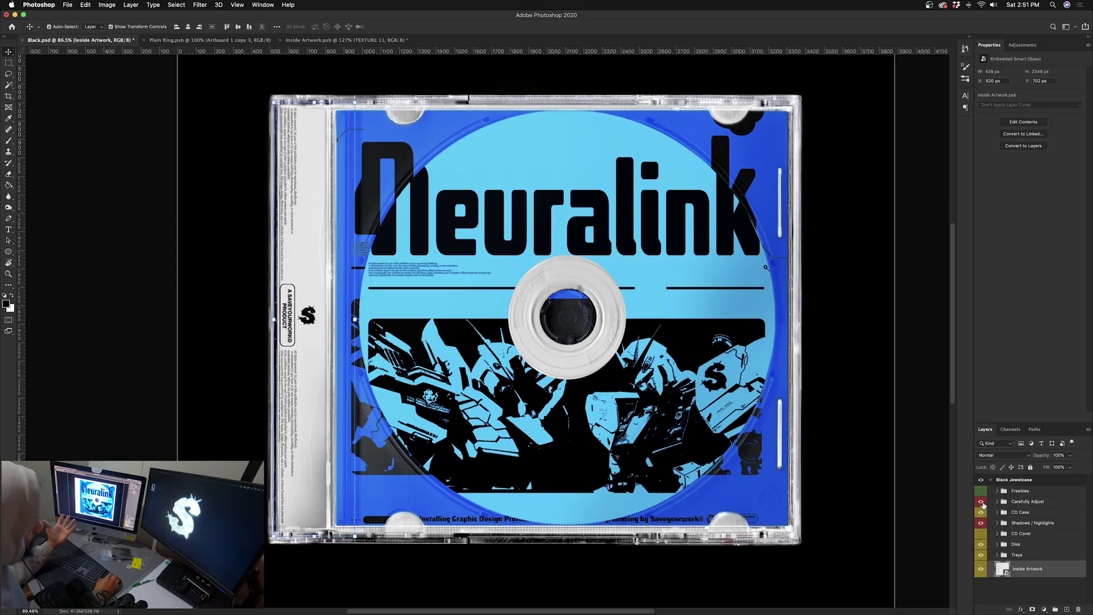
pyautogui.click(981, 503)
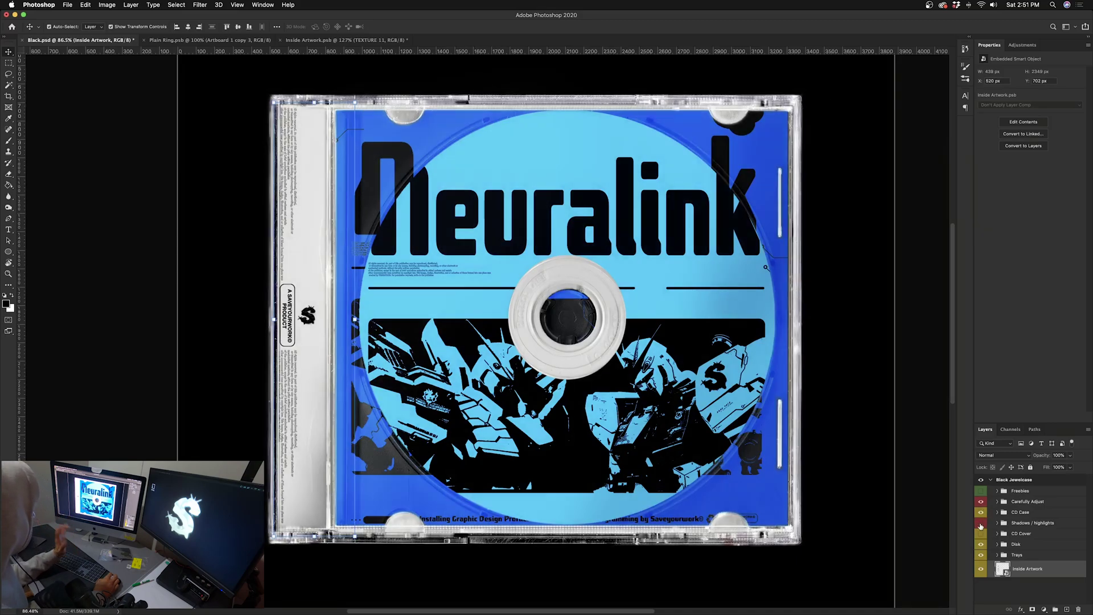
# Step: Toggle the Shadows / highlights group off and on, then expand it to show its layers
pyautogui.click(981, 523)
pyautogui.click(980, 524)
pyautogui.press('super+minus')
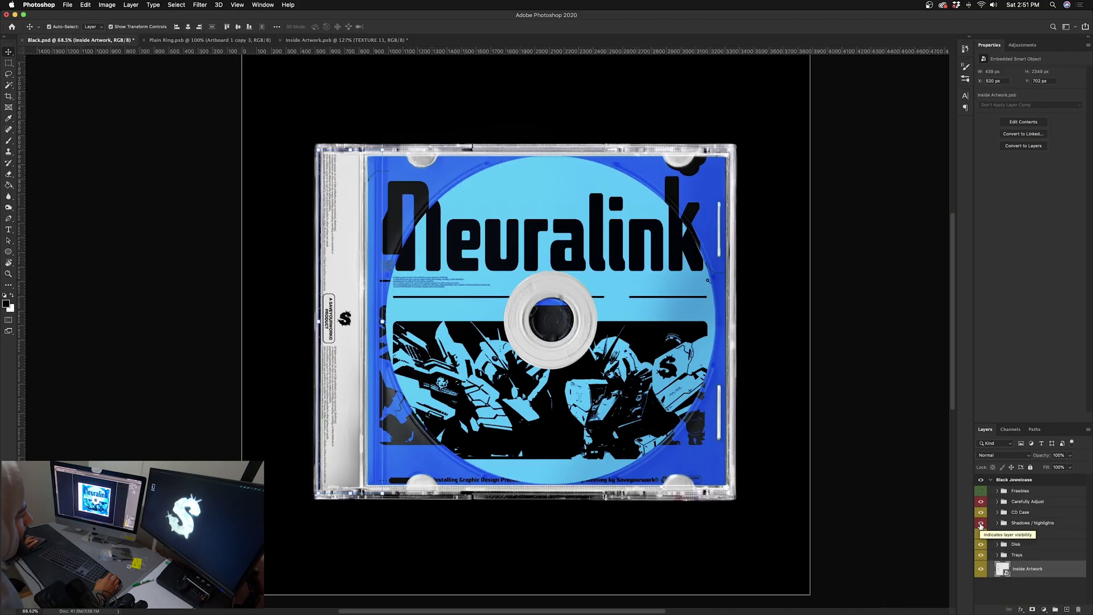
pyautogui.click(980, 524)
pyautogui.click(981, 524)
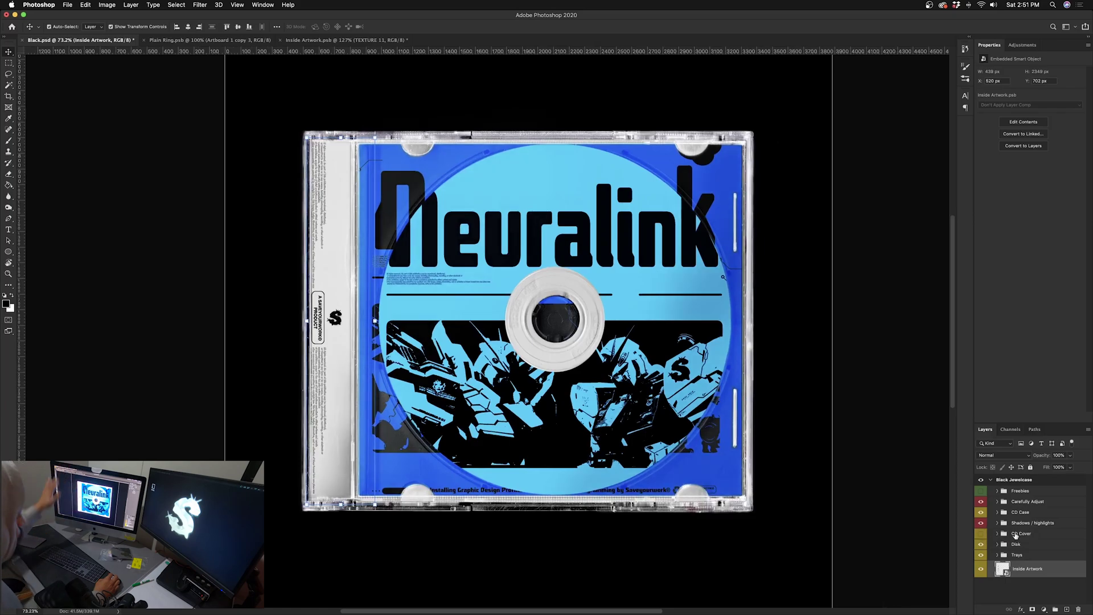
pyautogui.click(997, 524)
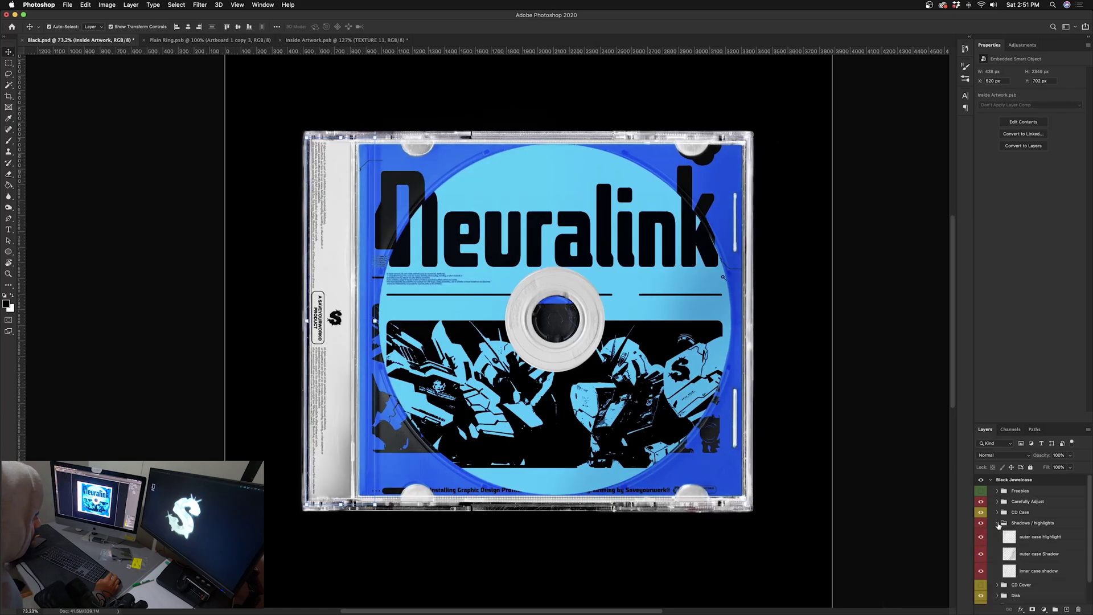
# Step: Rotate the outer case Shadow layer and back, then deselect and fit the whole mockup on screen
pyautogui.click(1029, 544)
pyautogui.click(1039, 553)
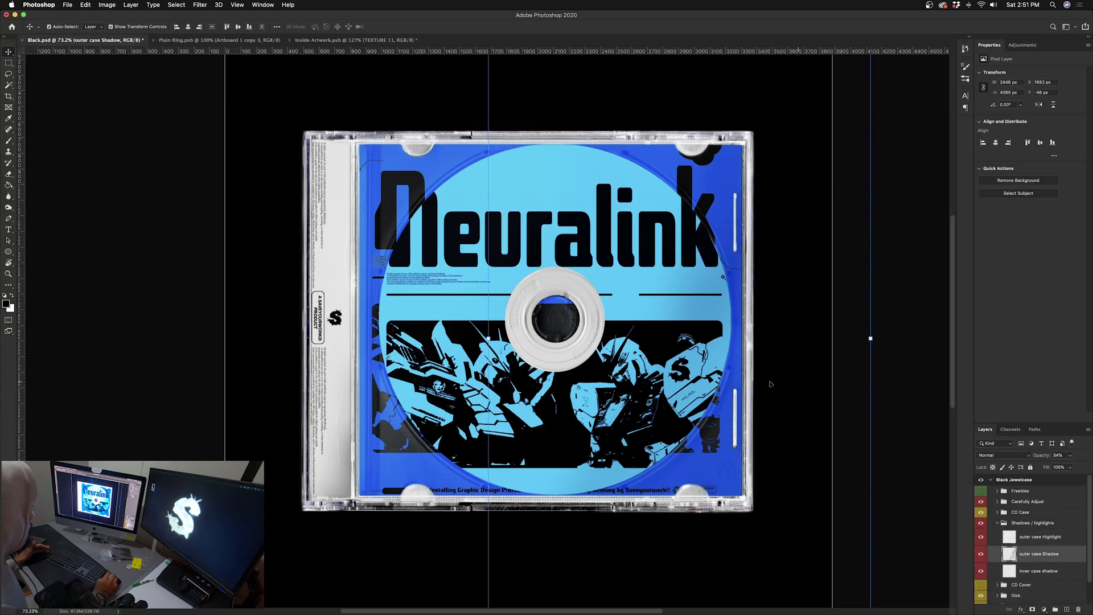
pyautogui.hotkey('ctrl', 't')
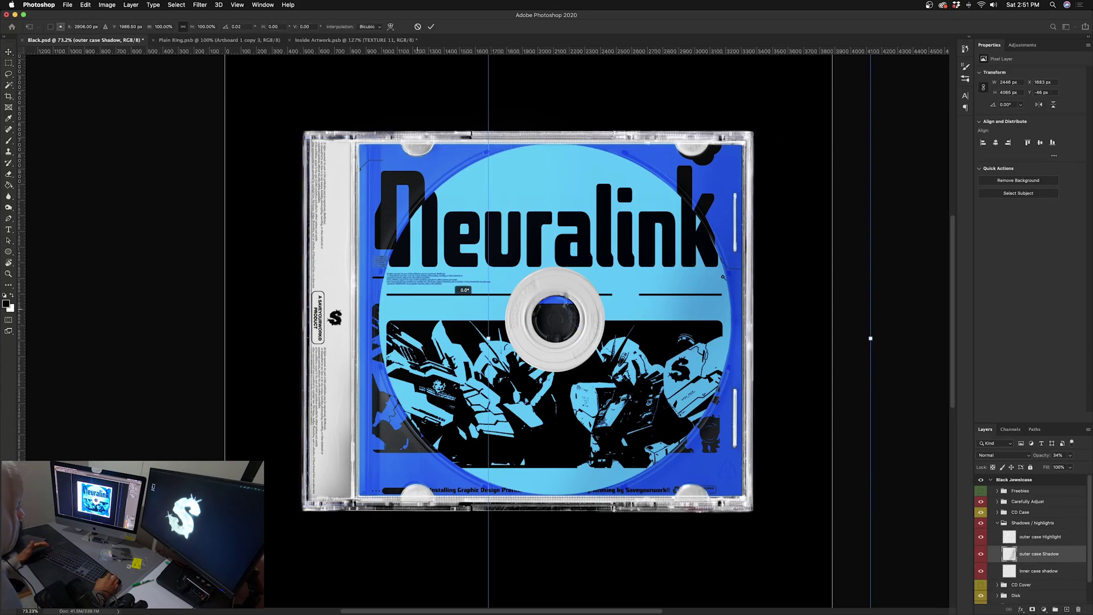
pyautogui.moveTo(464, 291); pyautogui.dragTo(584, 282)
pyautogui.moveTo(410, 244); pyautogui.dragTo(329, 242)
pyautogui.press('Return')
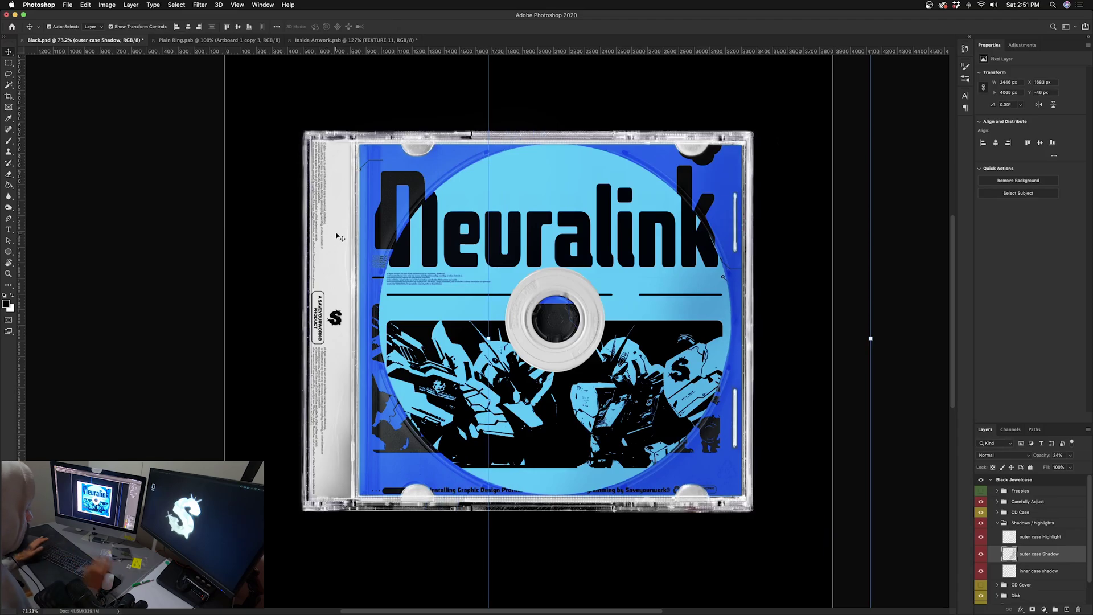
pyautogui.click(897, 238)
pyautogui.hotkey('ctrl', '0')
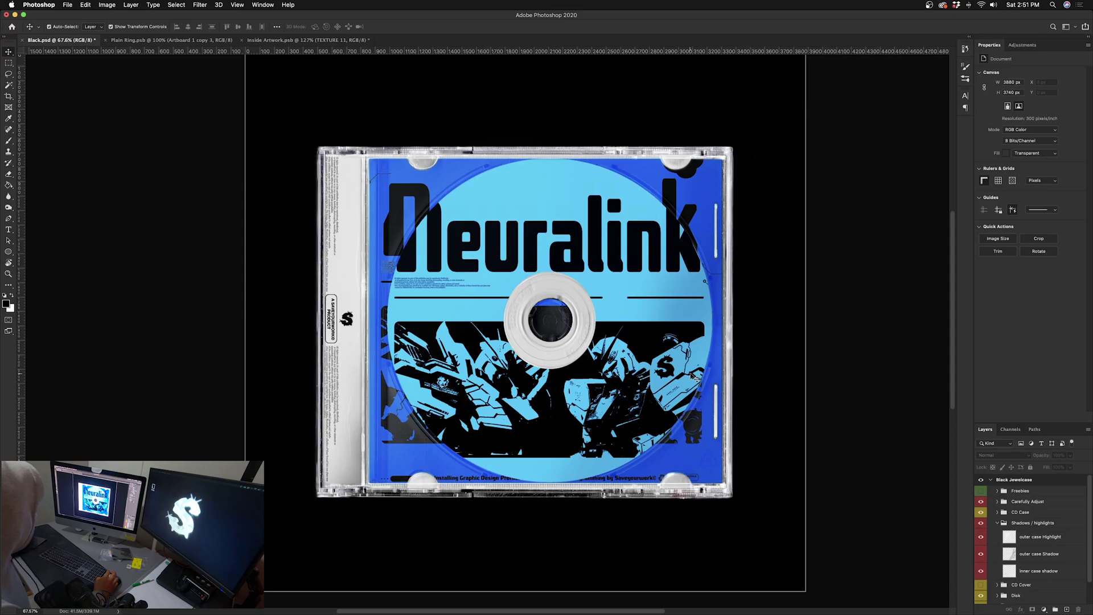
# Step: Show the blank CD Cover insert and open its Front Artwork smart object
pyautogui.click(998, 522)
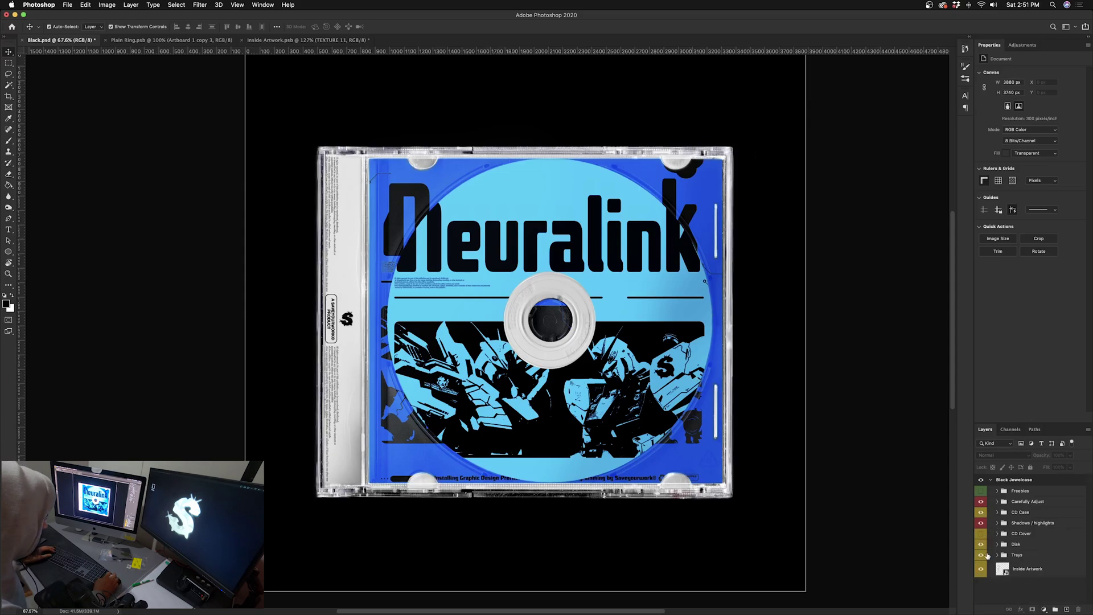
pyautogui.click(985, 534)
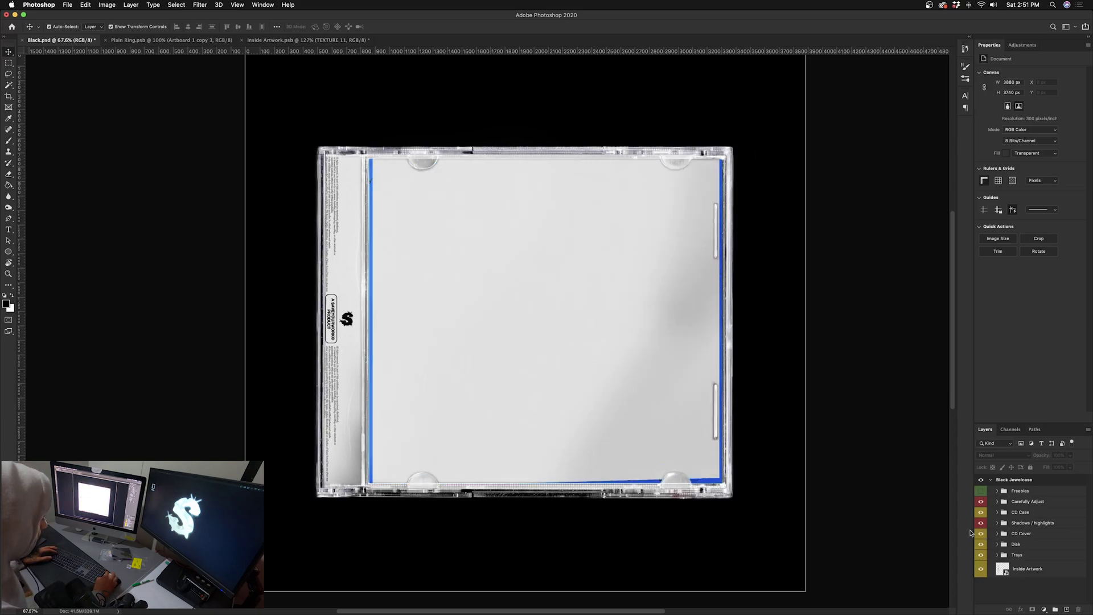
pyautogui.click(1022, 533)
pyautogui.click(997, 534)
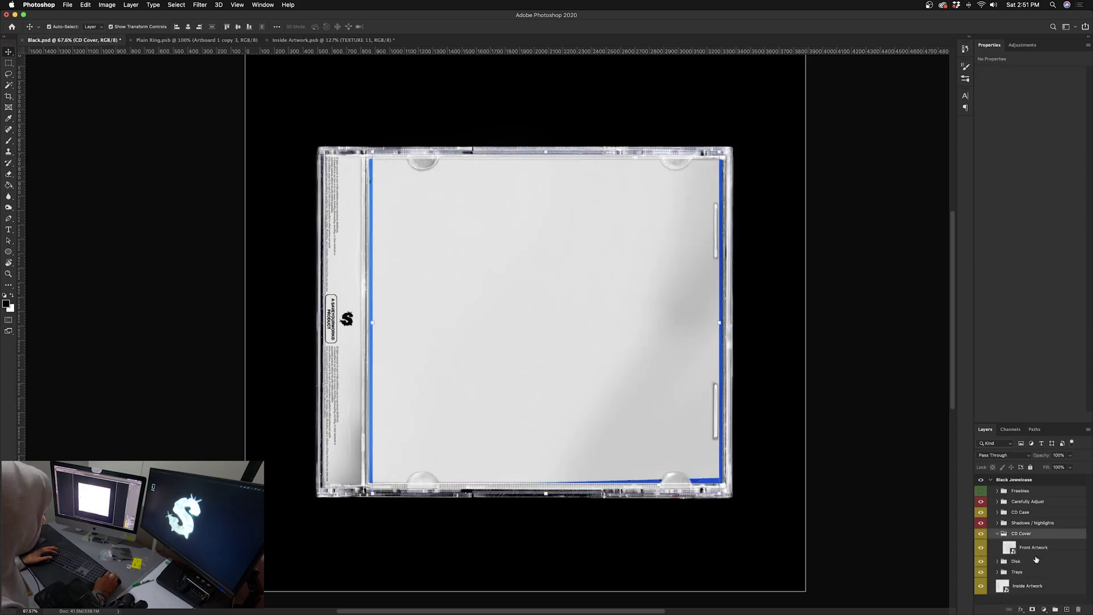
pyautogui.click(1008, 549)
pyautogui.doubleClick(1013, 552)
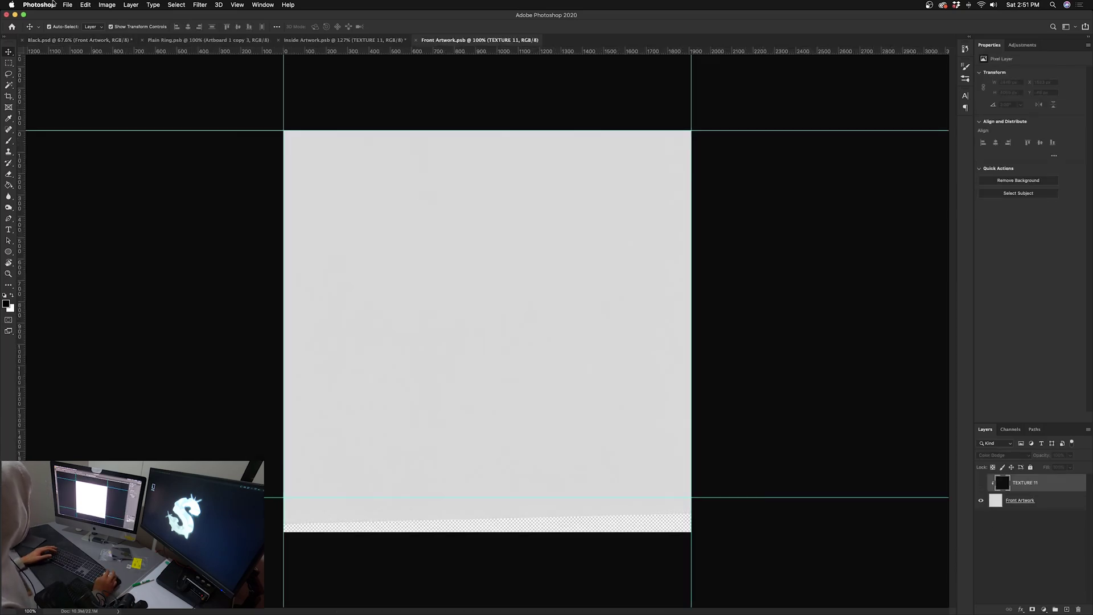
# Step: Drag the Neuralink artwork PNG from the desktop into Front Artwork, then return to Black.psd
pyautogui.moveTo(827, 17); pyautogui.dragTo(698, 16)
pyautogui.moveTo(1023, 340); pyautogui.dragTo(417, 320)
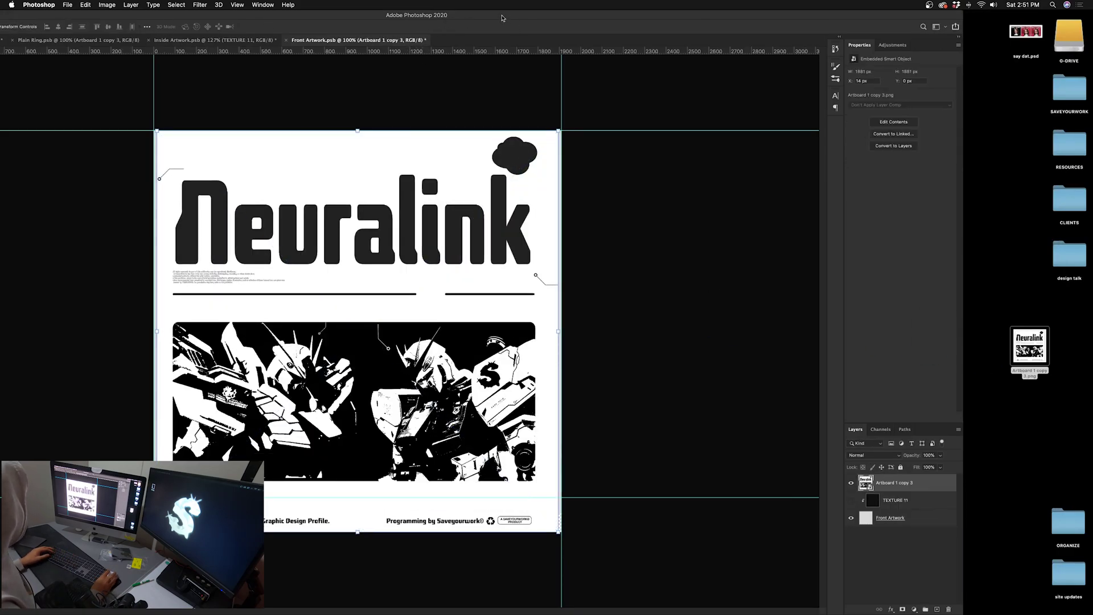
pyautogui.moveTo(502, 17); pyautogui.dragTo(640, 21)
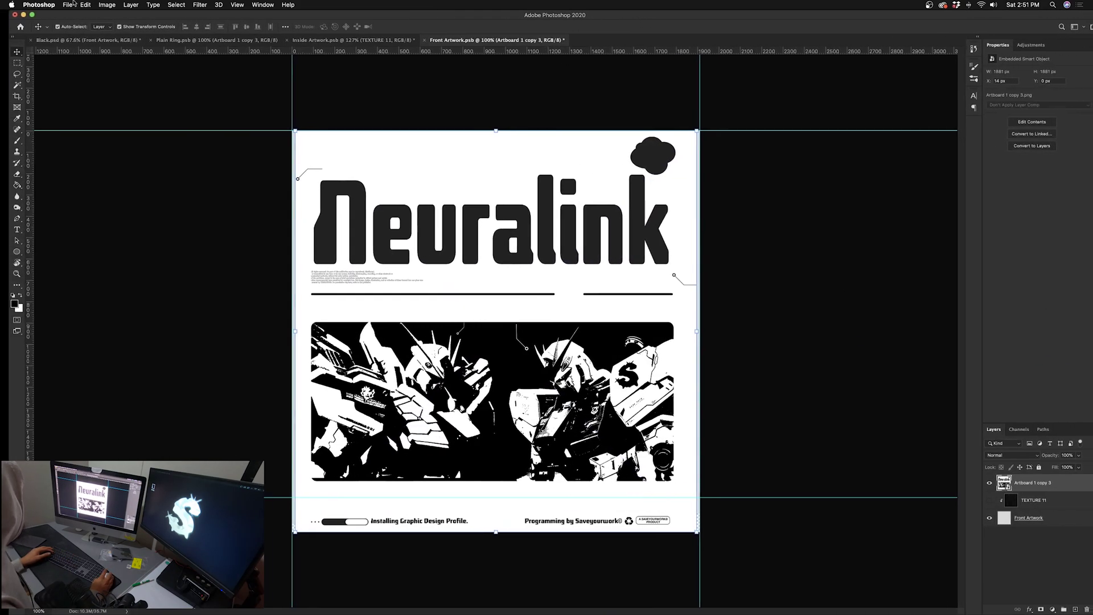
pyautogui.click(33, 16)
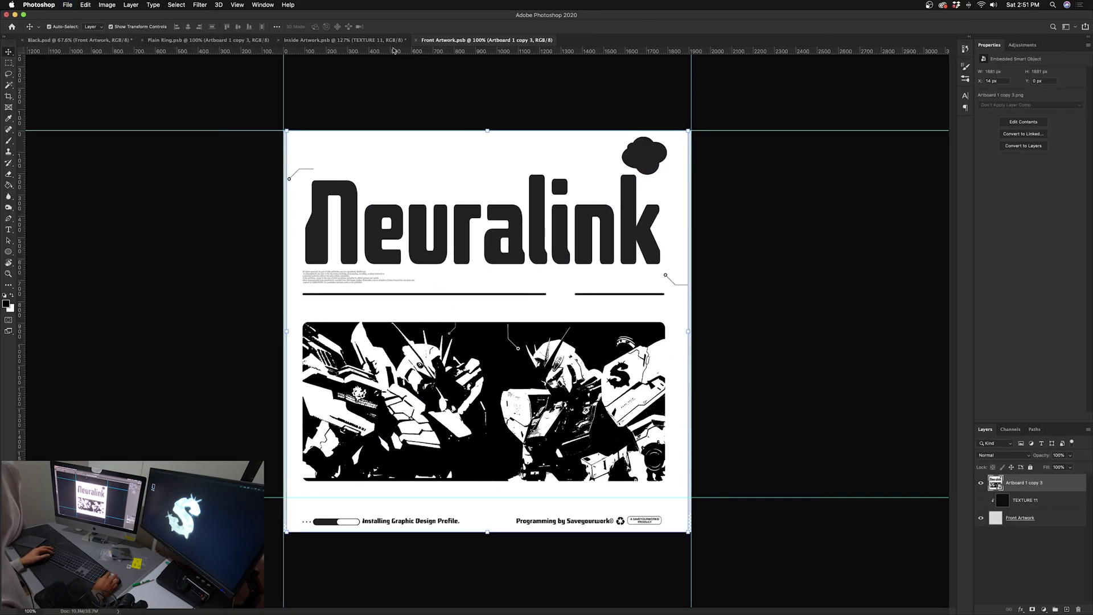
pyautogui.click(228, 43)
pyautogui.click(125, 38)
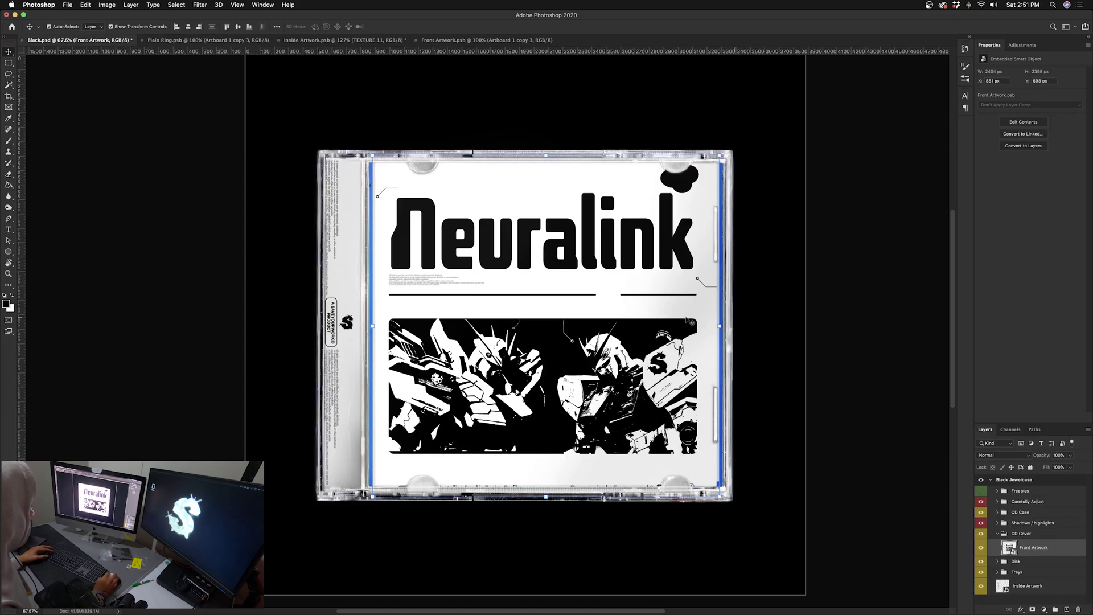
# Step: Scale the Front Artwork up to about 129% so it covers the whole insert
pyautogui.scroll(2, 364, 99)
pyautogui.scroll(1, 488, 448)
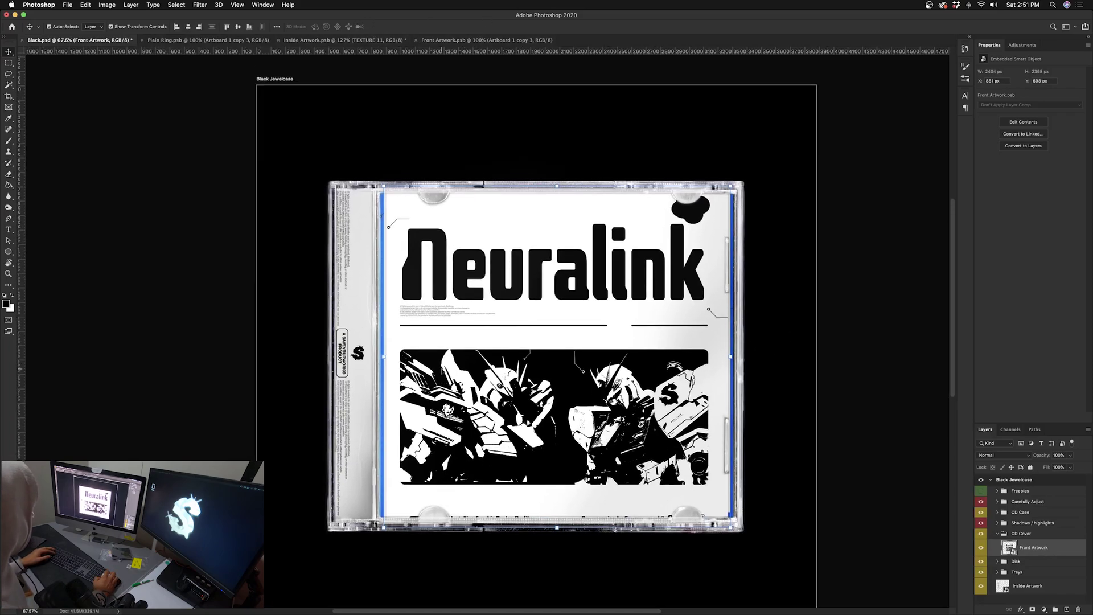
pyautogui.hscroll(2, 541, 332)
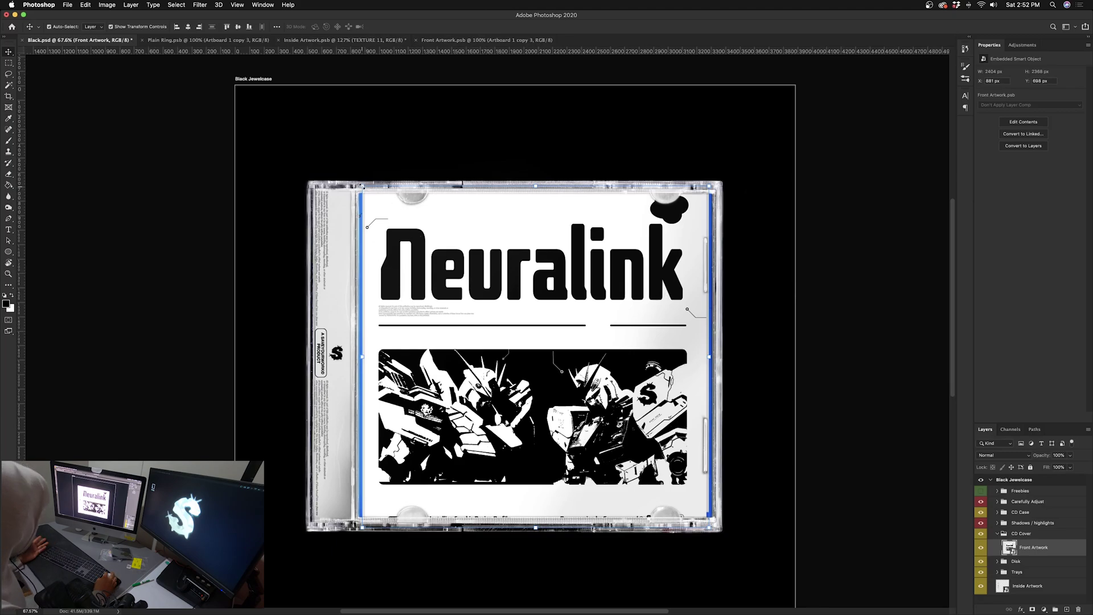
pyautogui.moveTo(360, 186); pyautogui.dragTo(354, 179)
pyautogui.moveTo(724, 381); pyautogui.dragTo(662, 364)
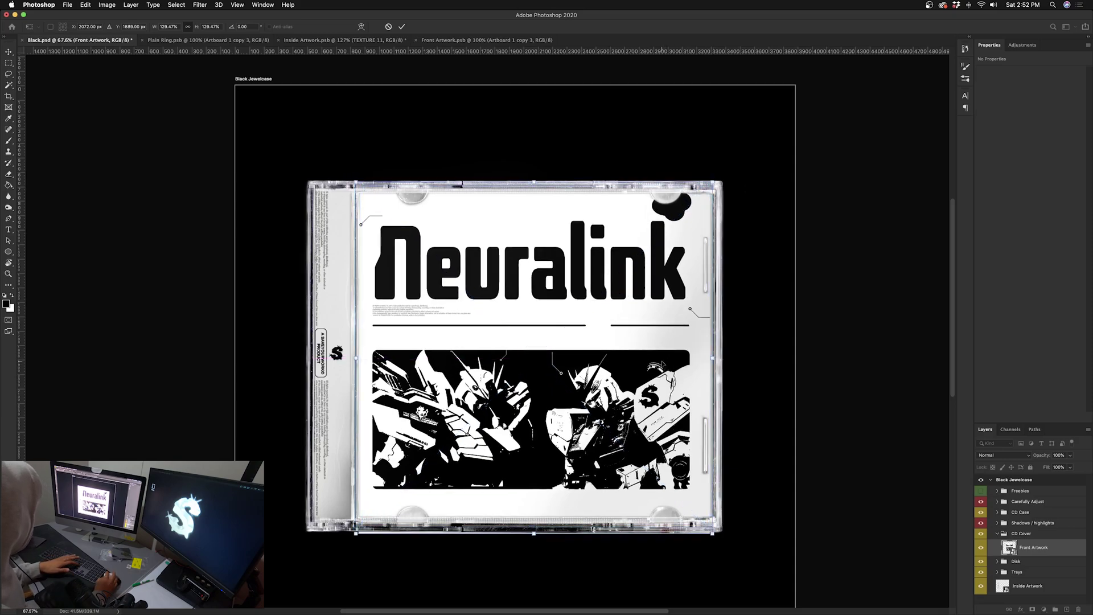
pyautogui.press('Return')
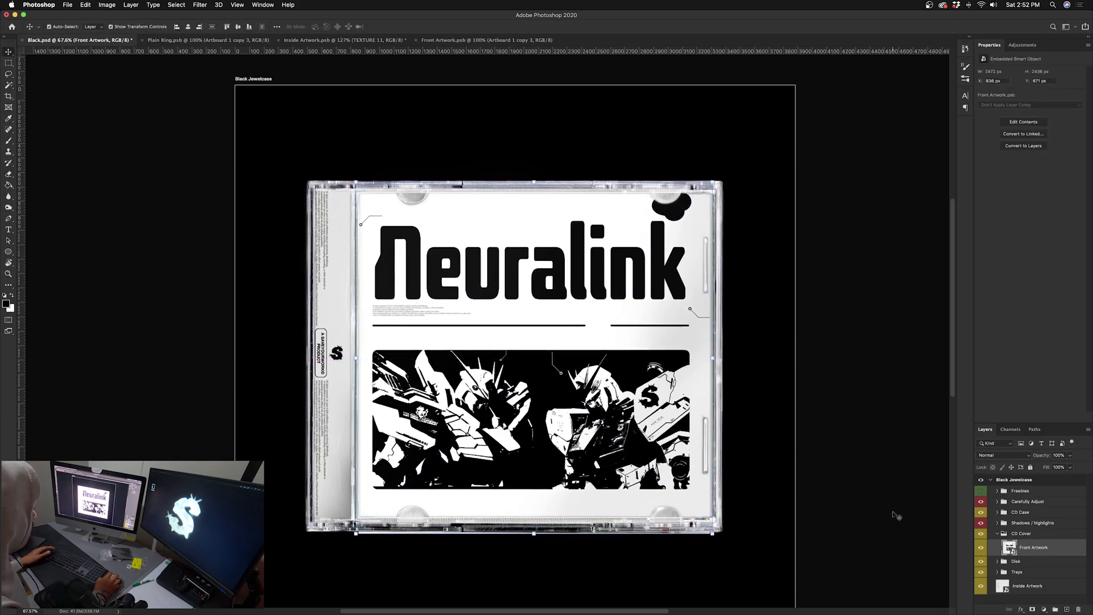
# Step: Hide the CD Cover and Disk layers to reveal the blue tray artwork
pyautogui.click(981, 534)
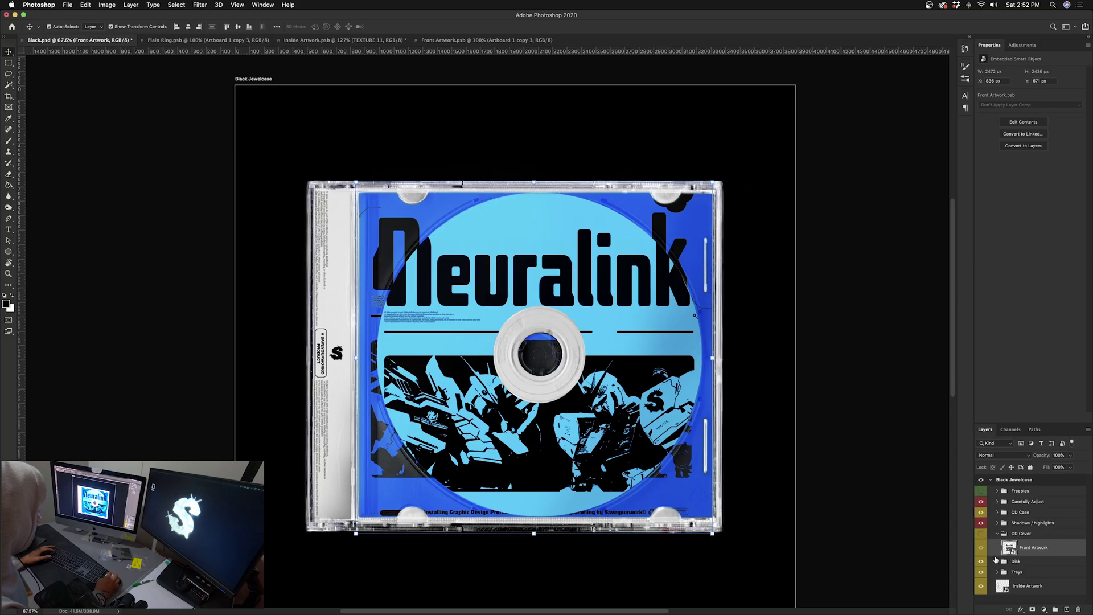
pyautogui.click(981, 562)
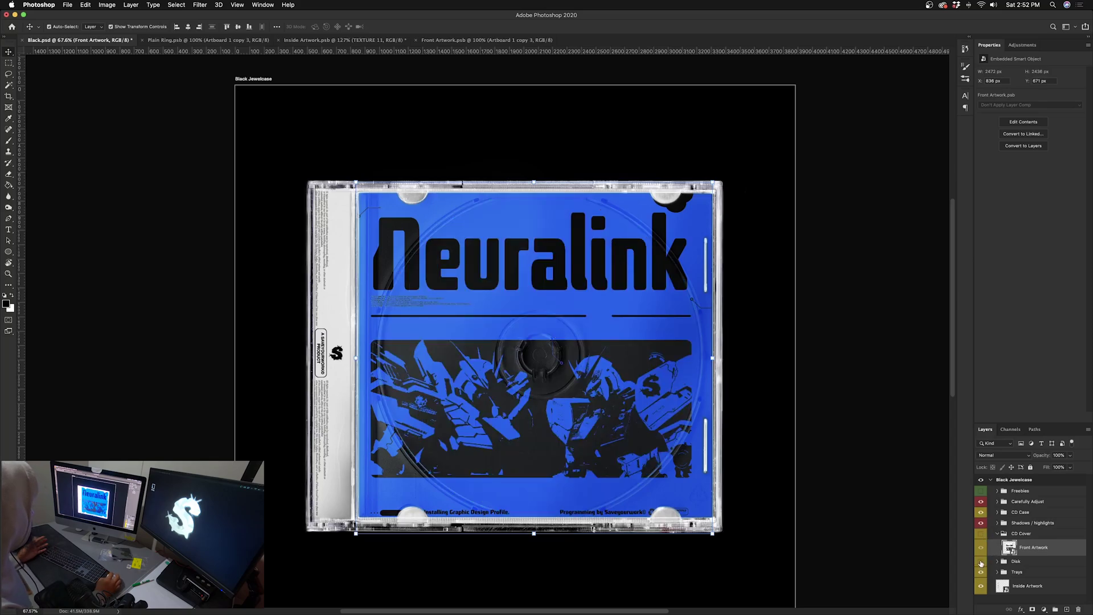
pyautogui.scroll(3, 579, 322)
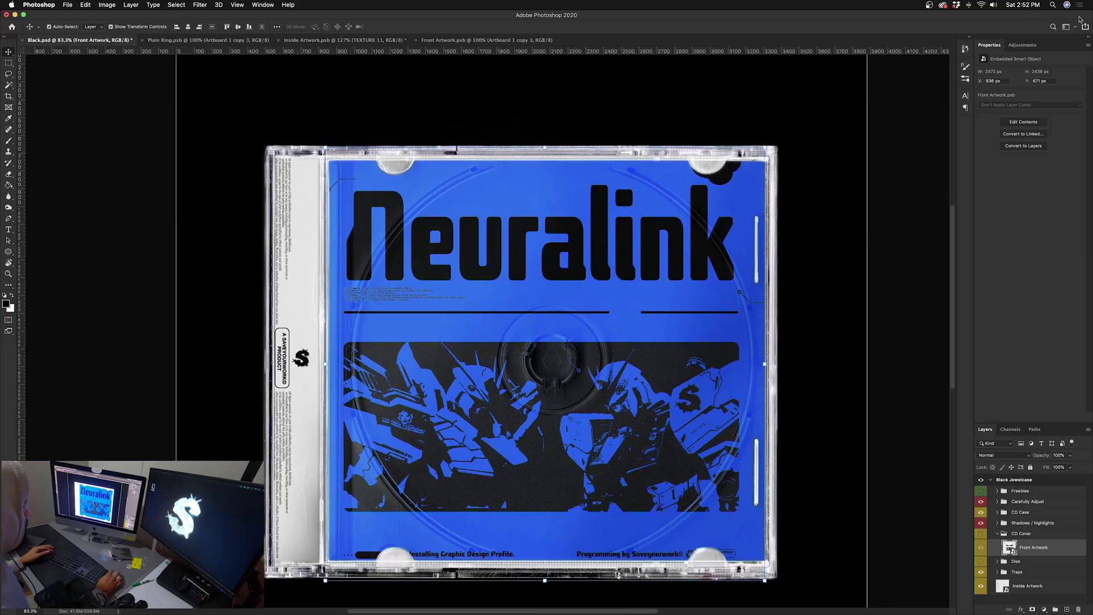
# Step: Search Spotlight for 'open' and open Open Angles.psd from the results
pyautogui.click(1053, 5)
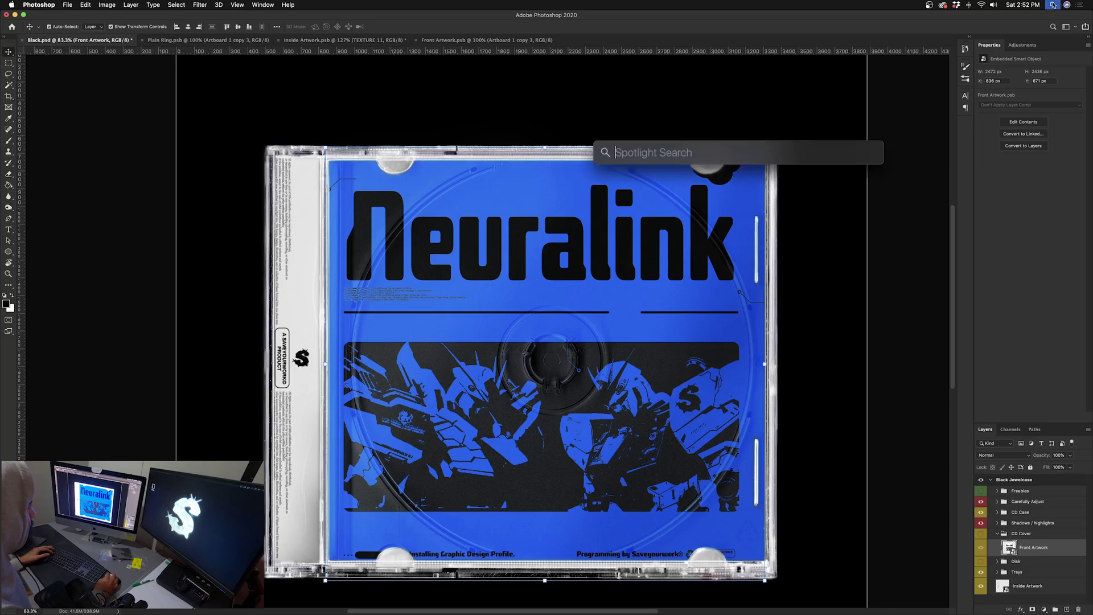
pyautogui.write('open')
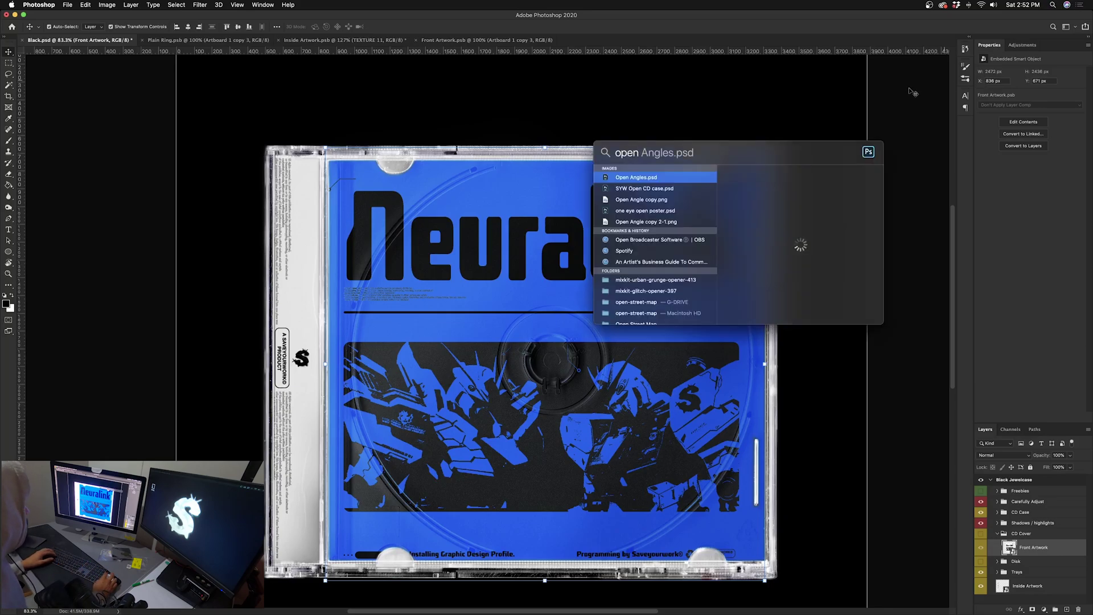
pyautogui.click(638, 178)
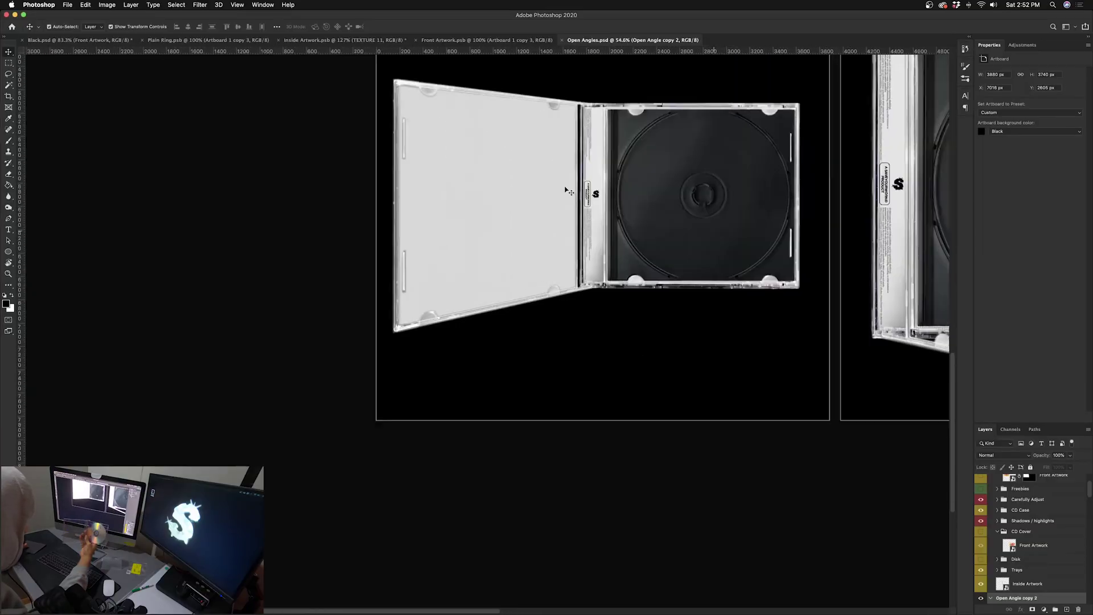
# Step: Scroll around the Open Angles.psd artboards to inspect the open-angle jewel case variants
pyautogui.scroll(-2, 568, 190)
pyautogui.scroll(5, 567, 189)
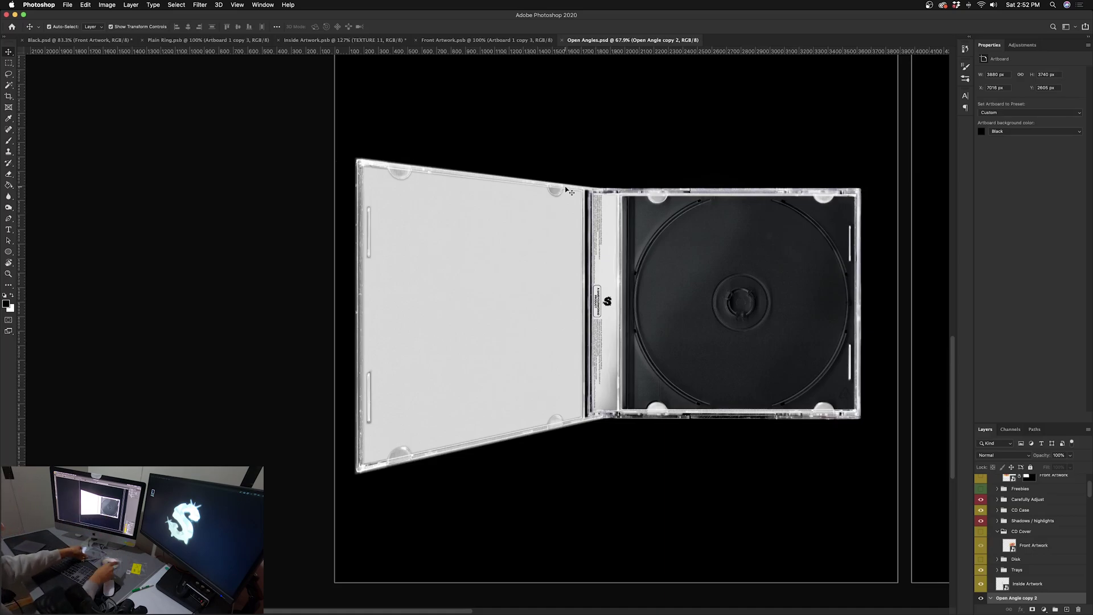
pyautogui.hscroll(2, 567, 191)
pyautogui.scroll(-10, 602, 257)
pyautogui.scroll(6, 559, 235)
pyautogui.scroll(5, 559, 236)
pyautogui.hscroll(6, 561, 234)
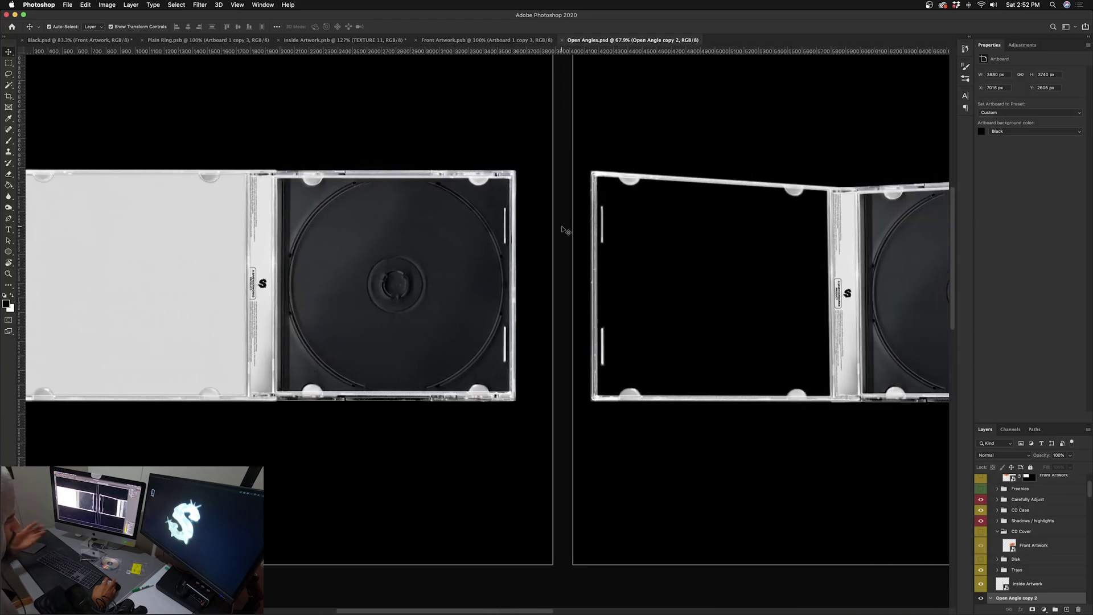
pyautogui.hscroll(8, 565, 230)
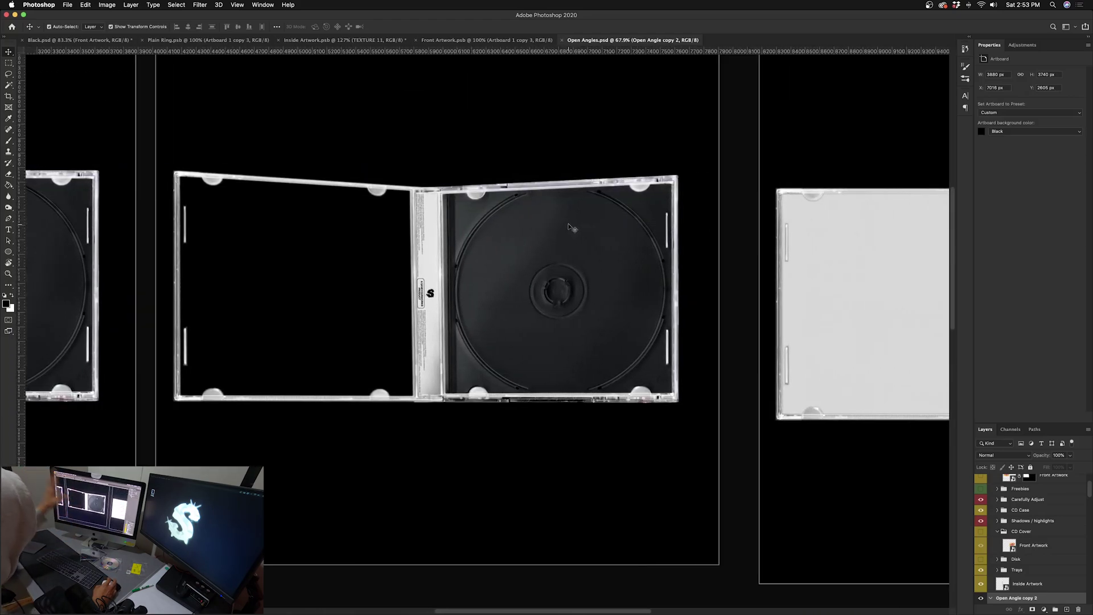
pyautogui.hscroll(7, 568, 231)
pyautogui.scroll(-10, 568, 231)
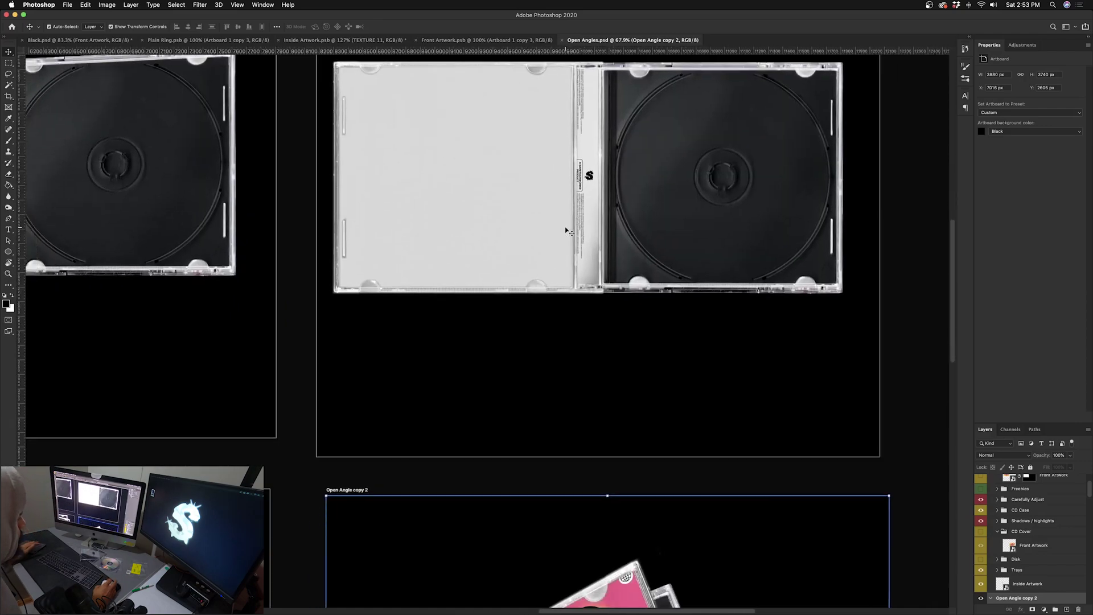
pyautogui.scroll(-5, 567, 230)
pyautogui.hscroll(4, 568, 231)
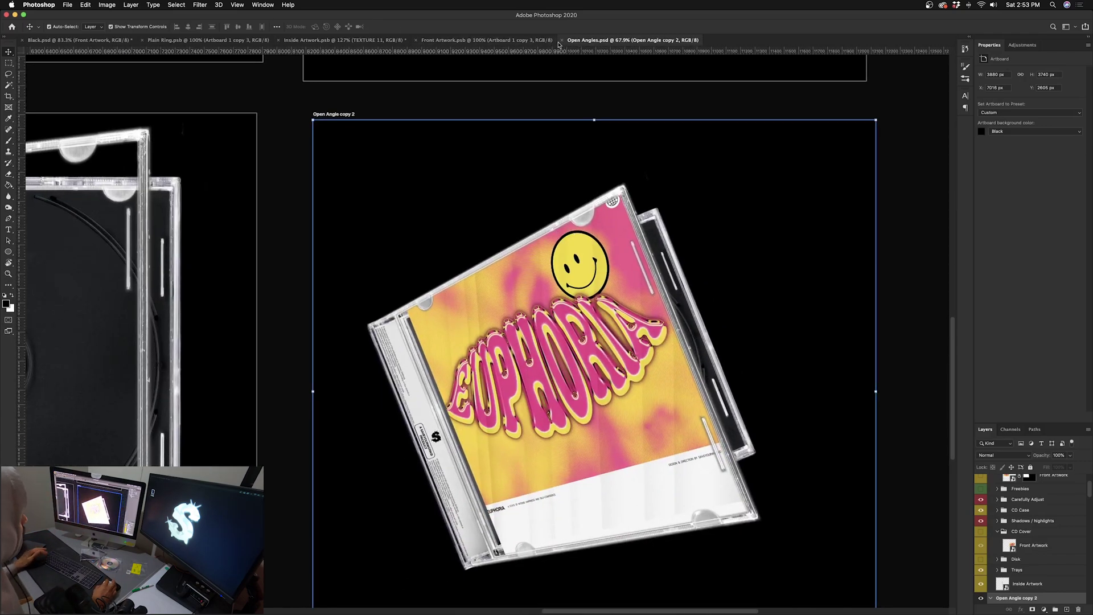
# Step: Switch through the Front Artwork tab back to the Black.psd jewel case mockup
pyautogui.click(516, 40)
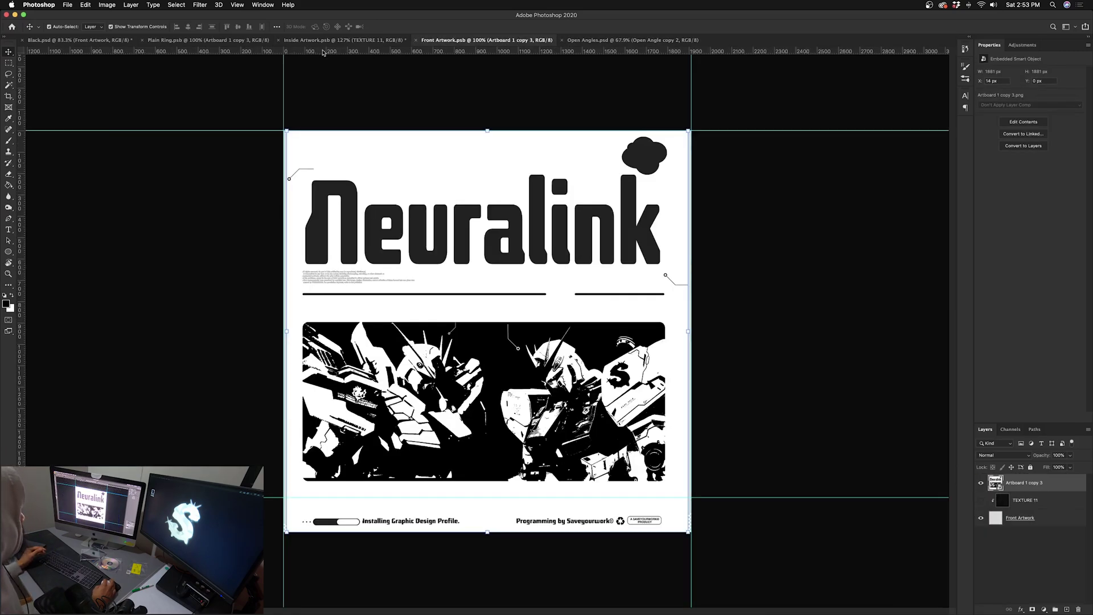
pyautogui.click(90, 39)
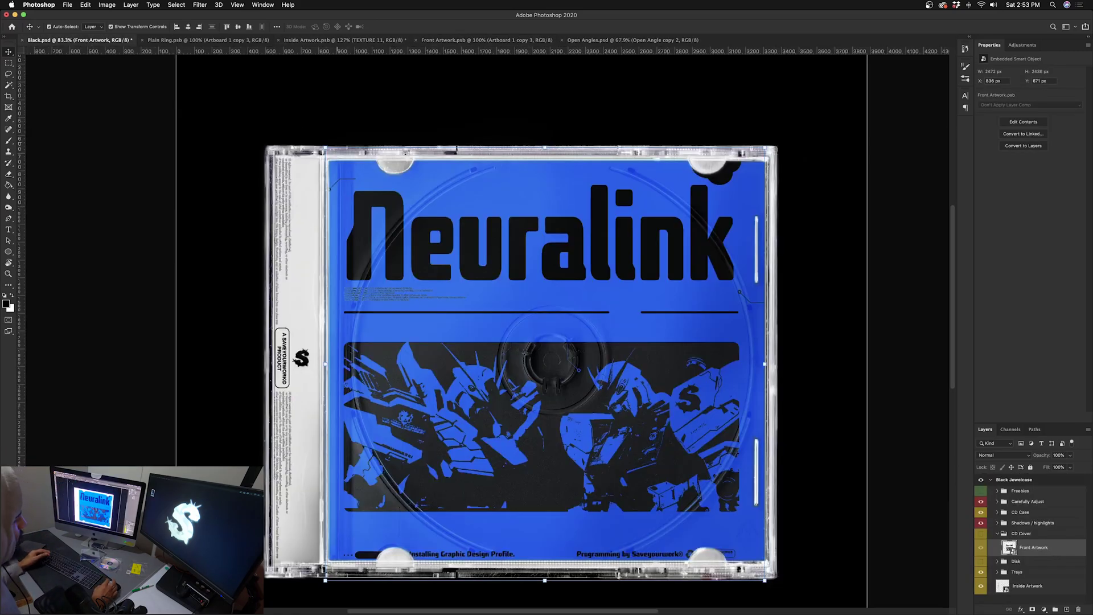